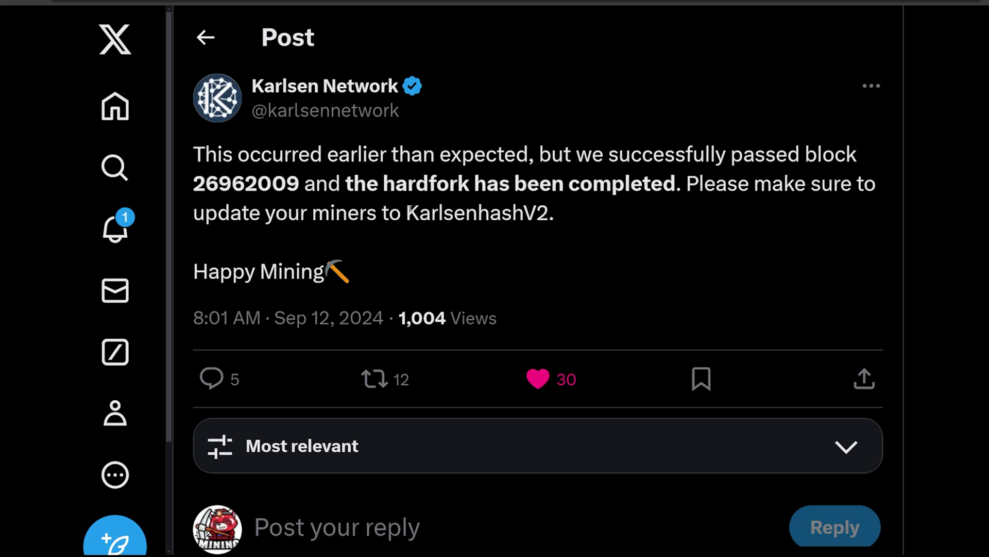
Highlight KarlsenhashV2 in the Karlsen Network hardfork post, then leave X for the rig's desktop.
{"action": "left_click_drag", "start_coordinate": [568, 219], "coordinate": [406, 212]}
{"action": "left_click", "coordinate": [562, 220]}
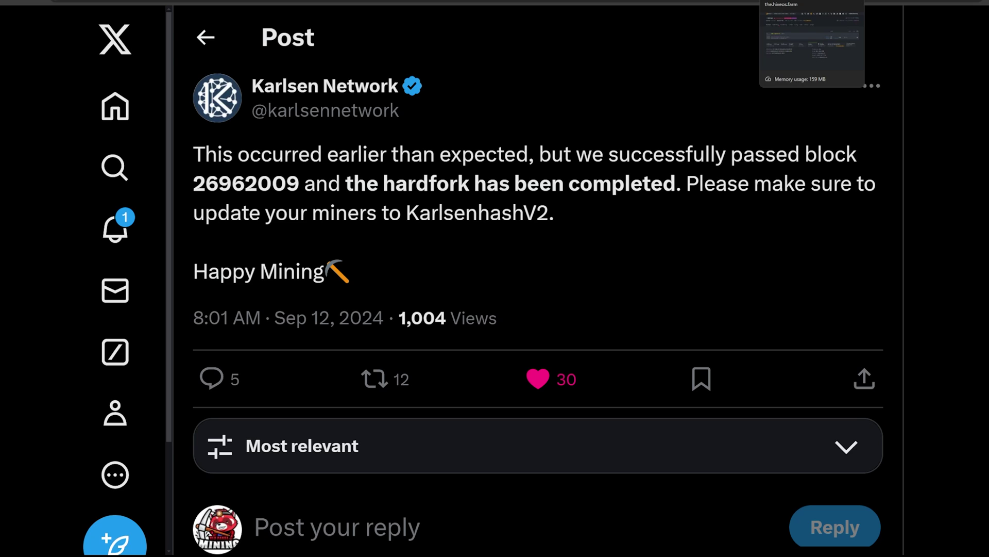
{"action": "left_click", "coordinate": [789, 1]}
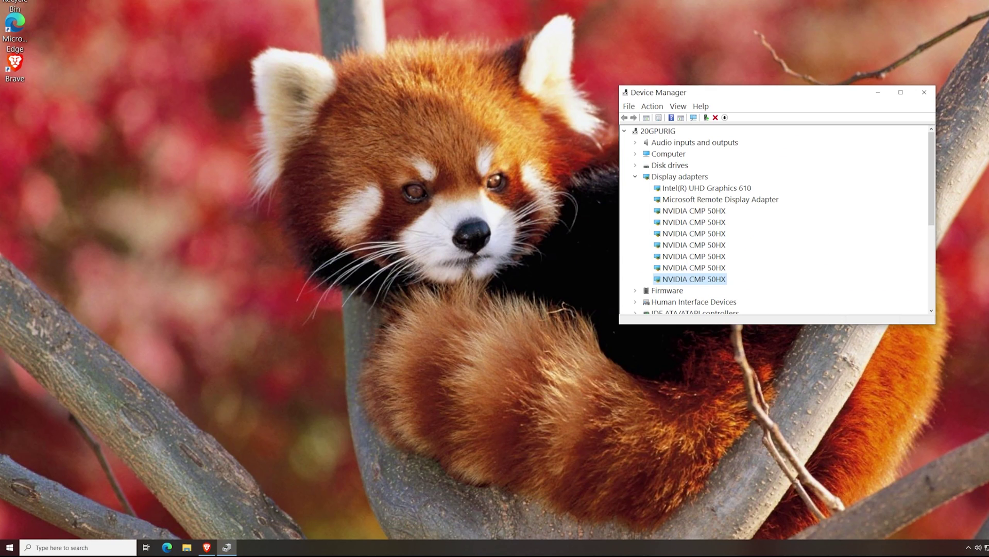
Shift the Device Manager window listing the seven NVIDIA CMP 50HX display adapters.
{"action": "mouse_move", "coordinate": [712, 98]}
{"action": "left_mouse_down"}
{"action": "mouse_move", "coordinate": [617, 106]}
{"action": "mouse_move", "coordinate": [714, 106]}
{"action": "left_mouse_up"}
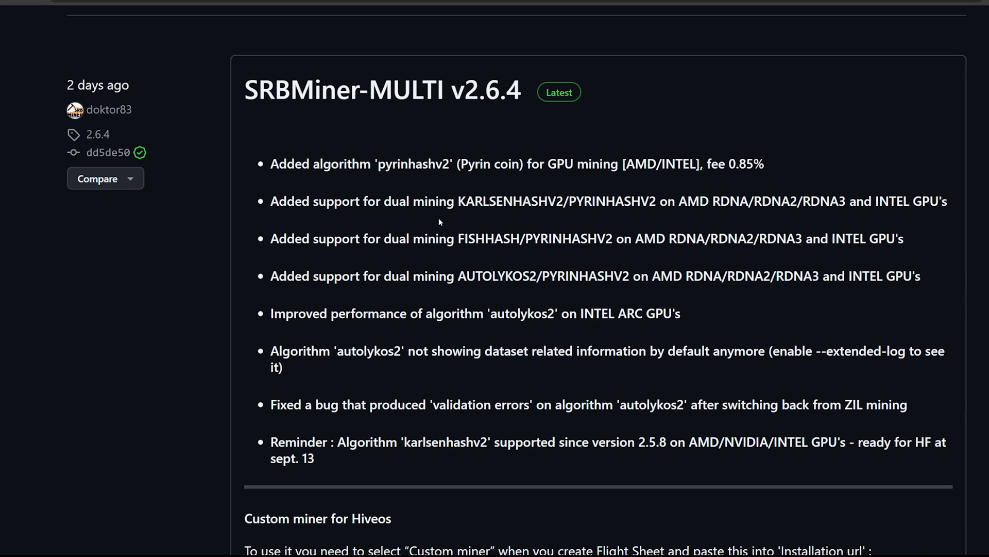
Highlight KARLSENHASHV2 in the SRBMiner-MULTI v2.6.4 dual mining note.
{"action": "left_click_drag", "start_coordinate": [458, 201], "coordinate": [563, 202]}
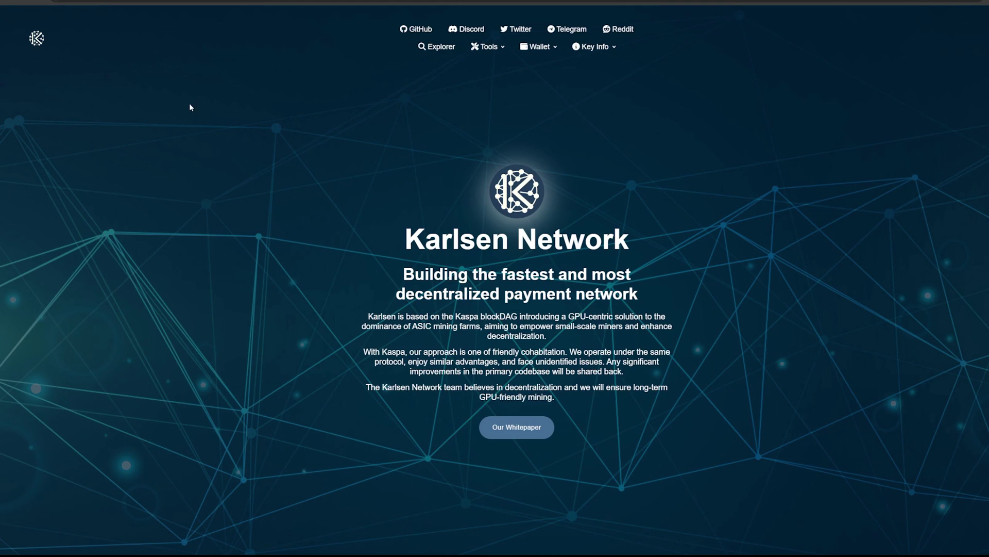
Zoom the Karlsen Network site to 125% and go to Web Wallet from the Wallet menu.
{"action": "mouse_move", "coordinate": [124, 1]}
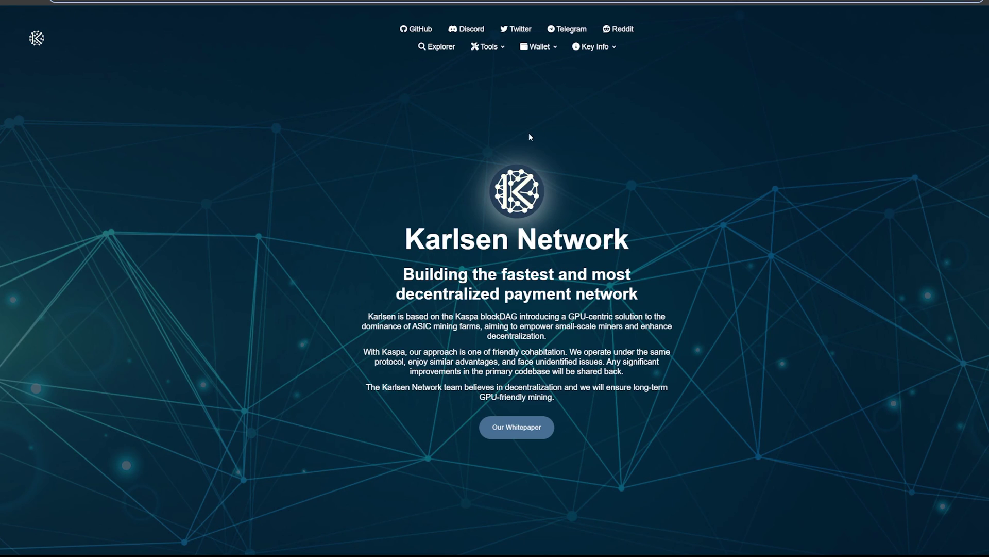
{"action": "key", "text": "ctrl+plus"}
{"action": "key", "text": "ctrl+plus"}
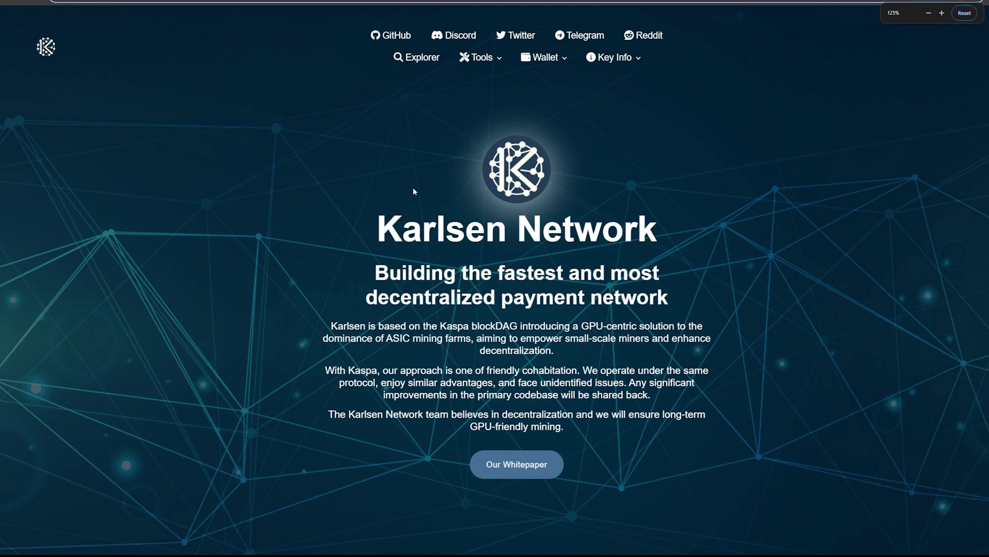
{"action": "mouse_move", "coordinate": [546, 62]}
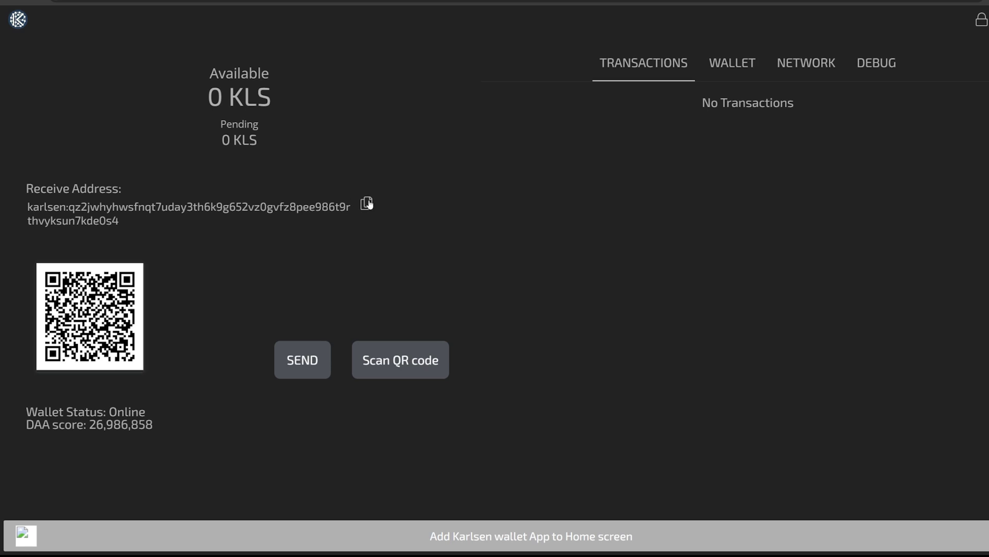
Copy the Karlsen web wallet's receive address to the clipboard.
{"action": "left_click", "coordinate": [366, 204]}
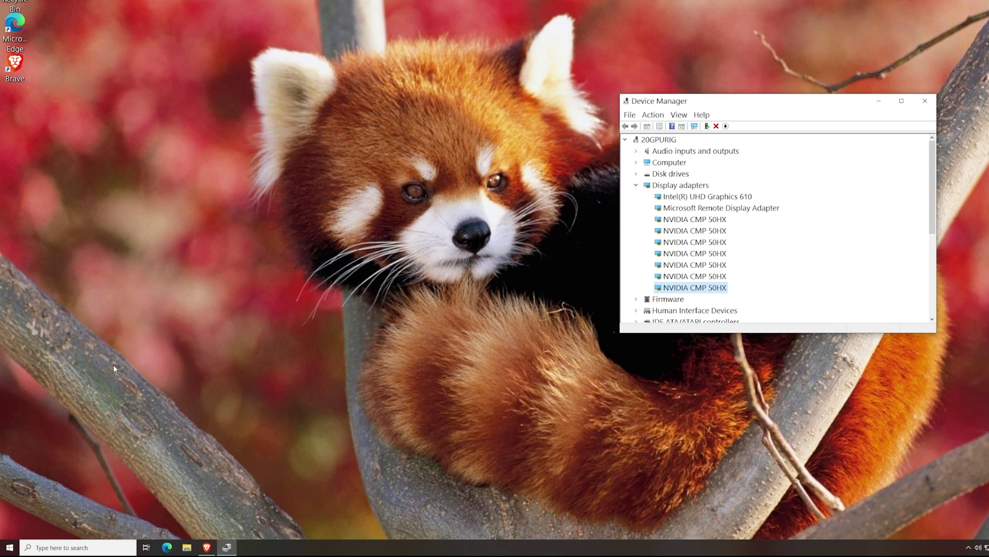
Maximize the browser on GitHub's Rigel releases page and scroll down to the 1.19.0 assets.
{"action": "left_click", "coordinate": [206, 546]}
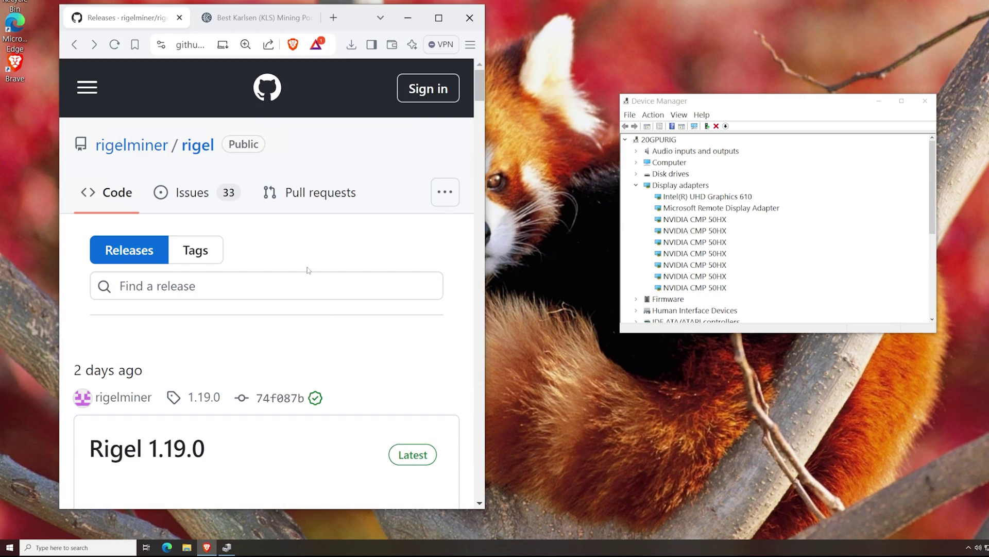
{"action": "left_click", "coordinate": [438, 18]}
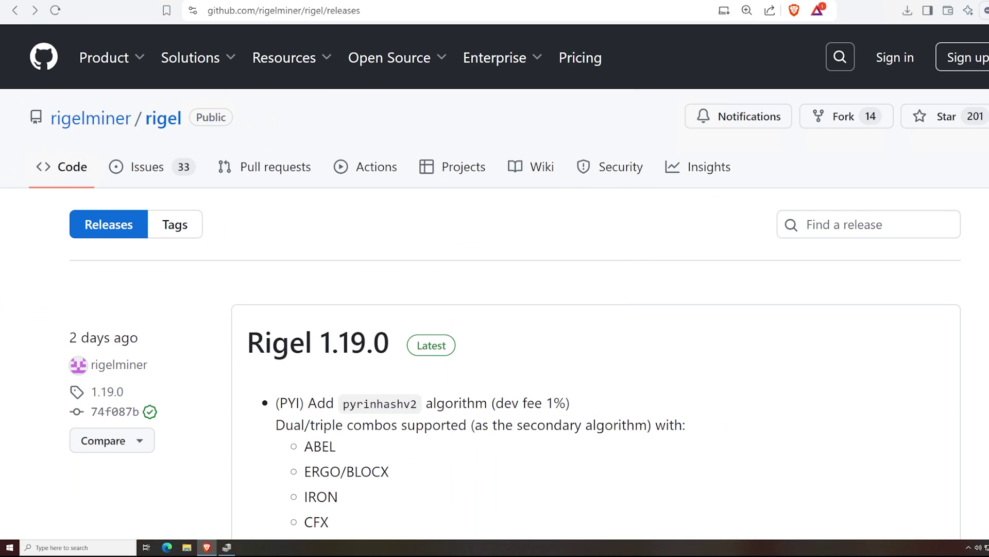
{"action": "scroll", "coordinate": [394, 422], "scroll_direction": "down", "scroll_amount": 4}
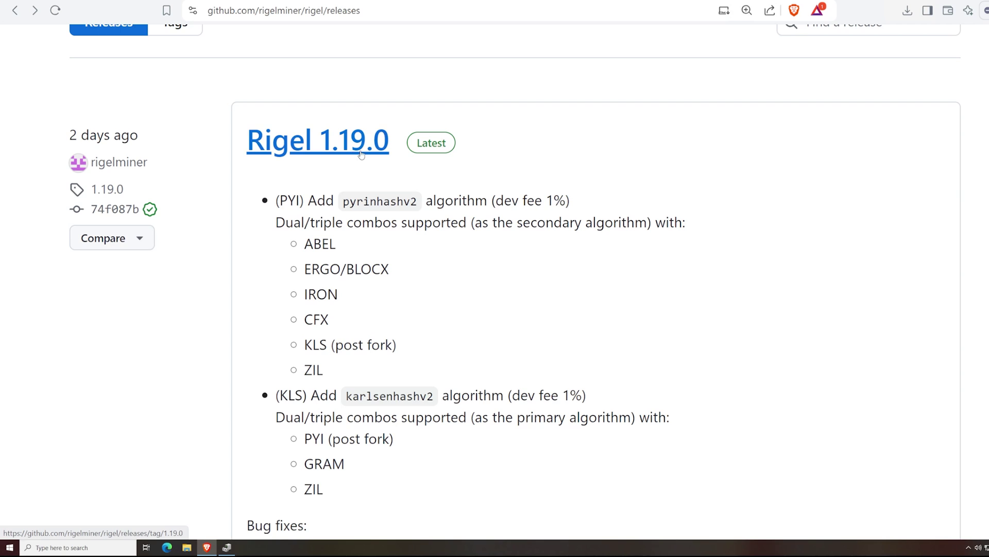
{"action": "scroll", "coordinate": [409, 306], "scroll_direction": "down", "scroll_amount": 3}
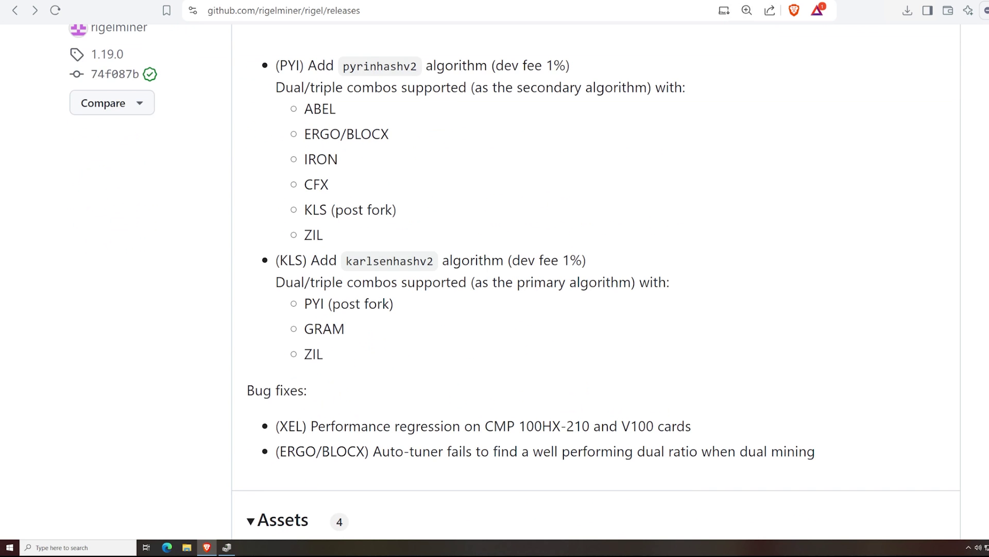
{"action": "left_click_drag", "start_coordinate": [346, 260], "coordinate": [571, 260]}
{"action": "left_click", "coordinate": [454, 322]}
{"action": "scroll", "coordinate": [454, 322], "scroll_direction": "down", "scroll_amount": 5}
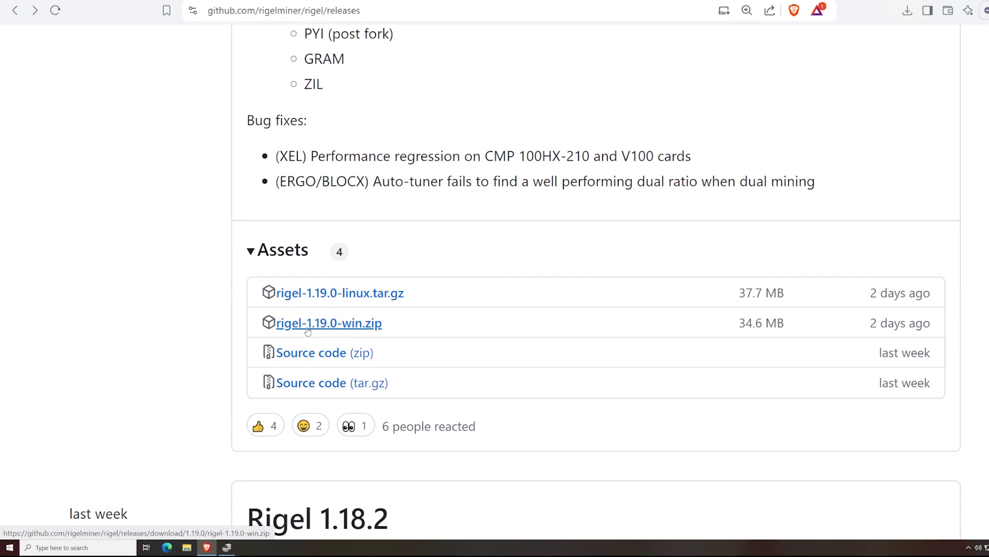
Save rigel-1.19.0-win.zip to Downloads and show it in its folder.
{"action": "left_click", "coordinate": [369, 330]}
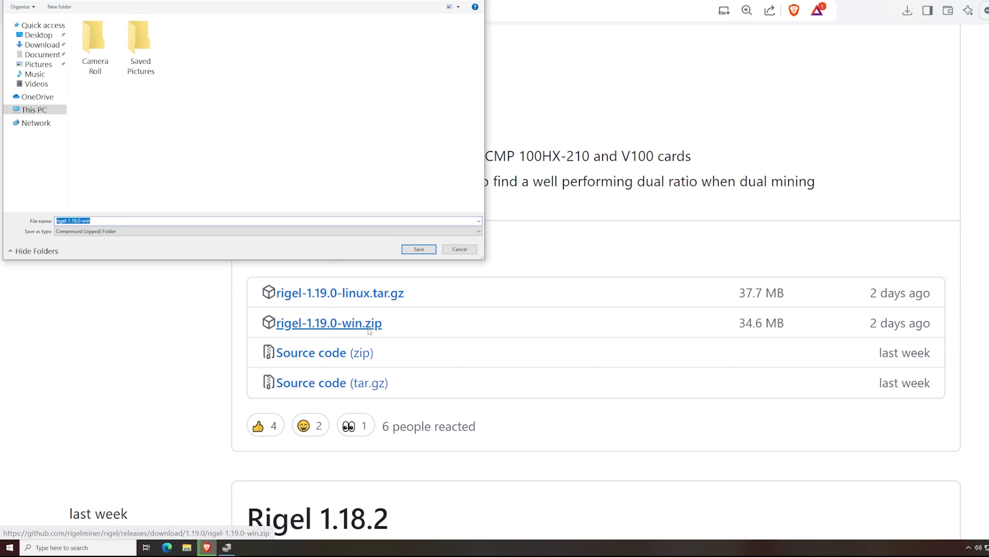
{"action": "left_click", "coordinate": [41, 45]}
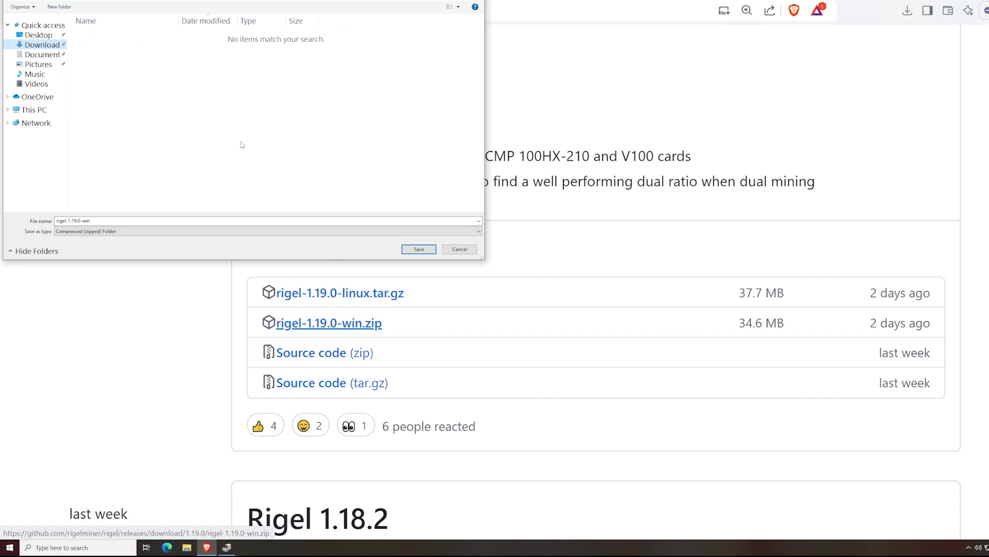
{"action": "left_click", "coordinate": [419, 249]}
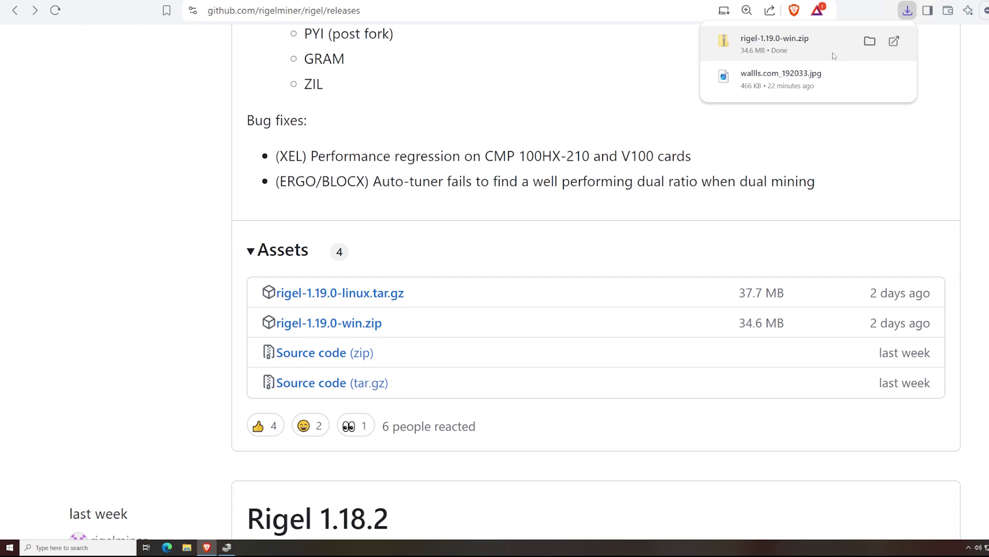
{"action": "right_click", "coordinate": [832, 54]}
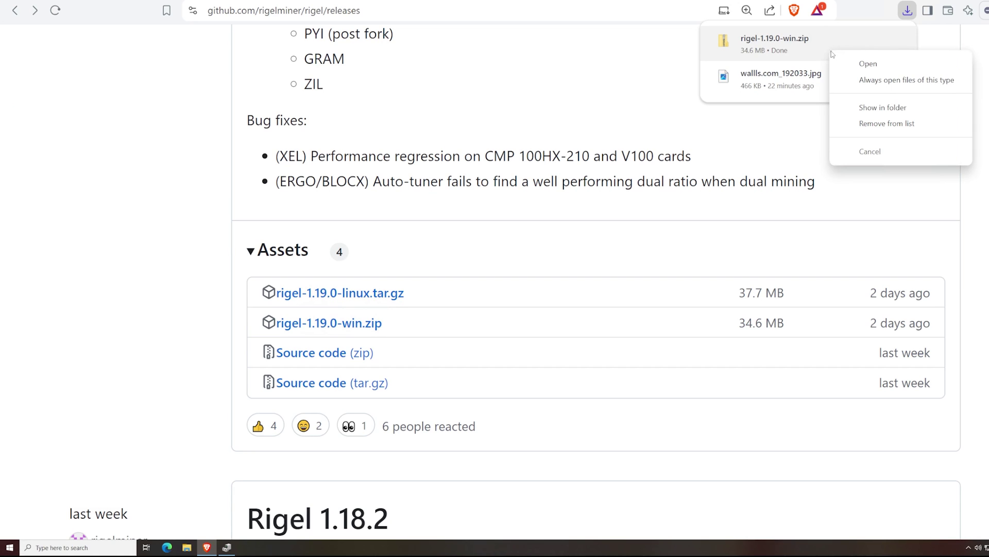
{"action": "left_click", "coordinate": [862, 108]}
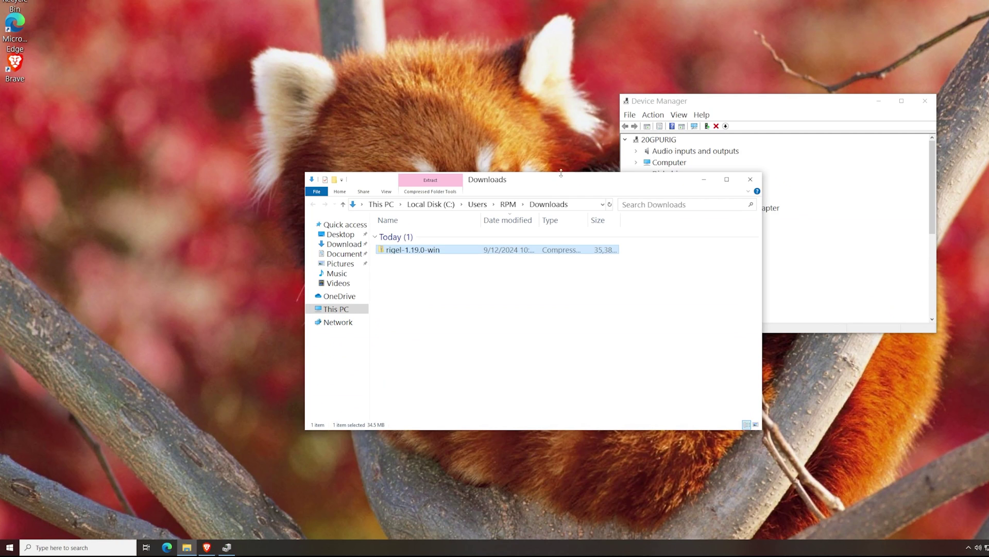
Extract rigel-1.19.0-win.zip into Downloads and open the extracted folder.
{"action": "left_click_drag", "start_coordinate": [549, 186], "coordinate": [301, 281]}
{"action": "right_click", "coordinate": [163, 347]}
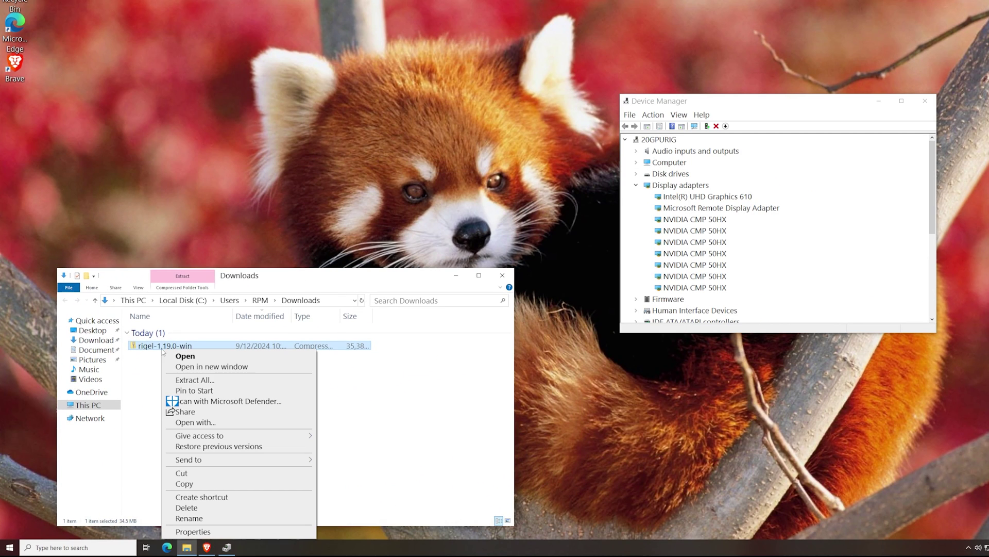
{"action": "left_click", "coordinate": [204, 384]}
{"action": "left_click", "coordinate": [592, 338]}
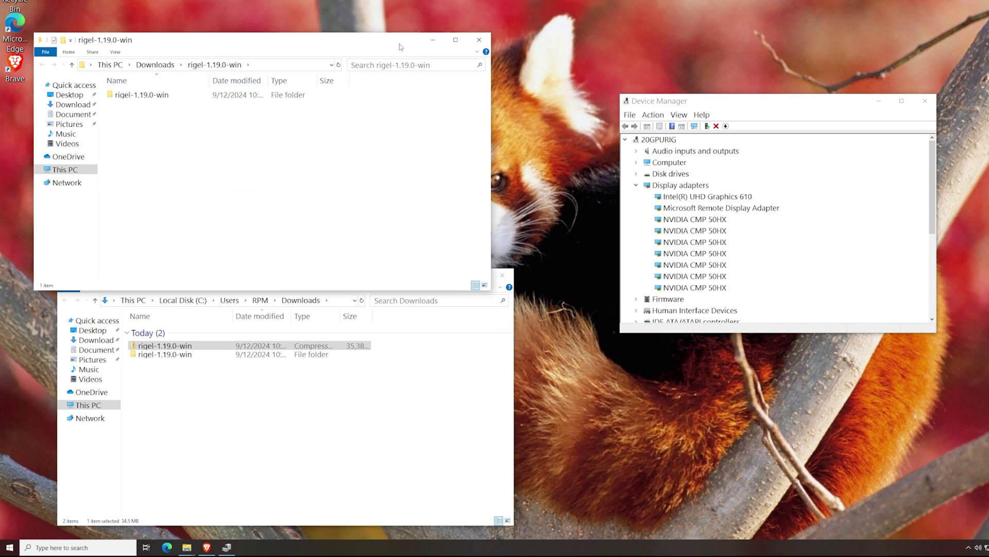
{"action": "left_click", "coordinate": [479, 40]}
{"action": "double_click", "coordinate": [165, 354]}
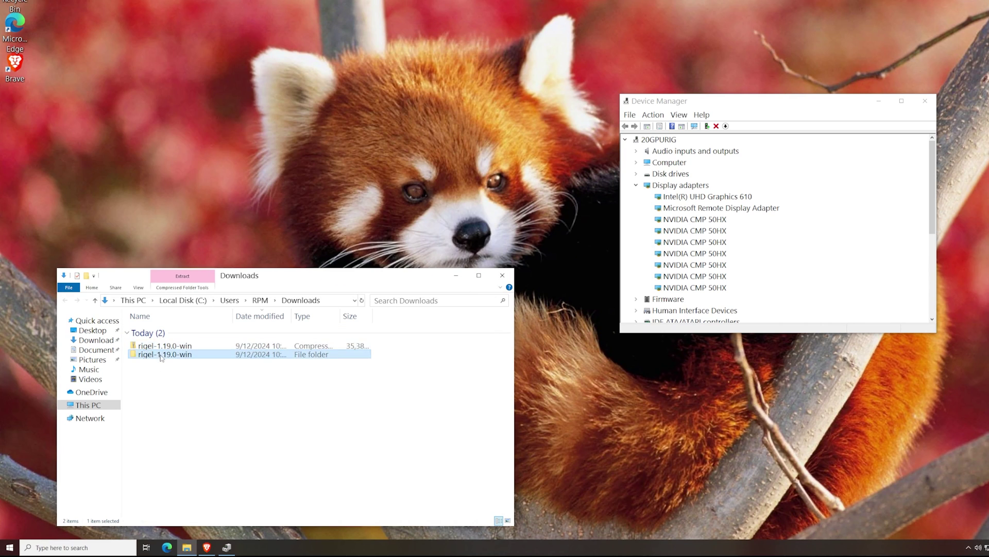
Run kls.bat from the rigel-1.19.0-win subfolder as administrator, allowing it past SmartScreen.
{"action": "double_click", "coordinate": [192, 250]}
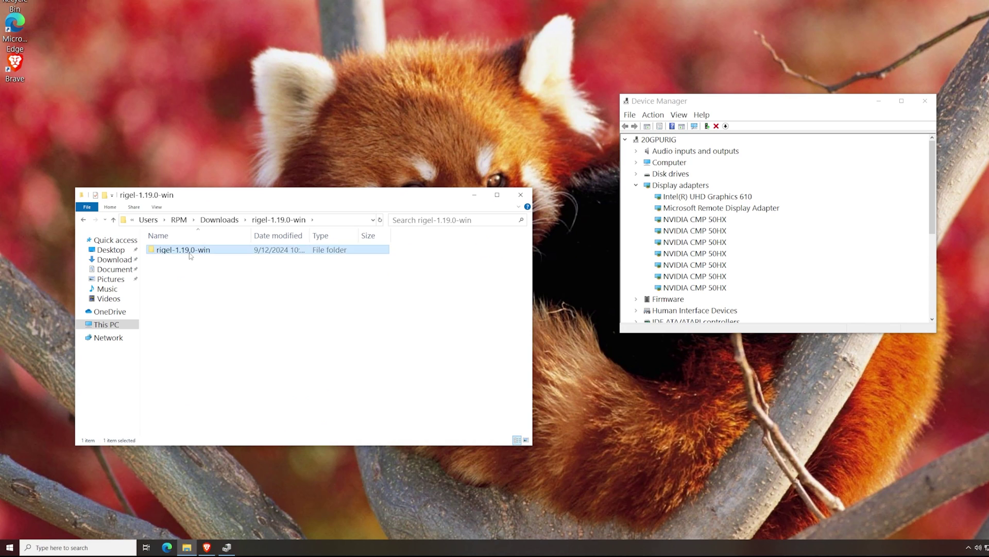
{"action": "scroll", "coordinate": [209, 288], "scroll_direction": "down", "scroll_amount": 1}
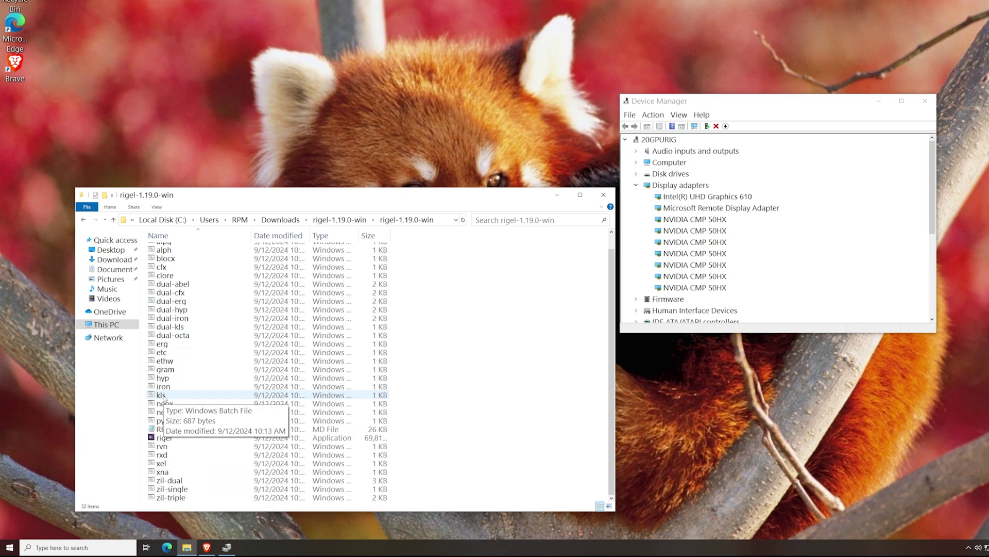
{"action": "right_click", "coordinate": [164, 396]}
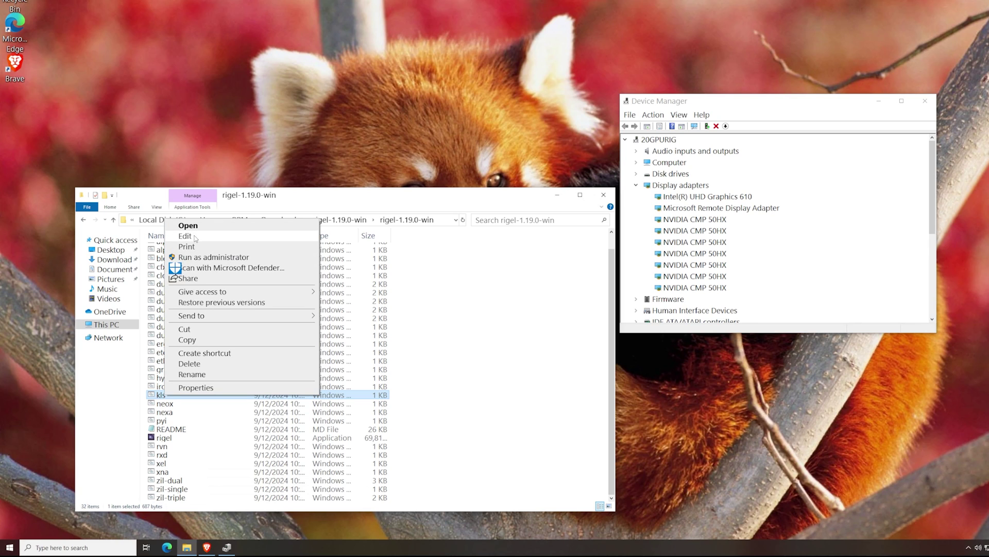
{"action": "right_click", "coordinate": [163, 396]}
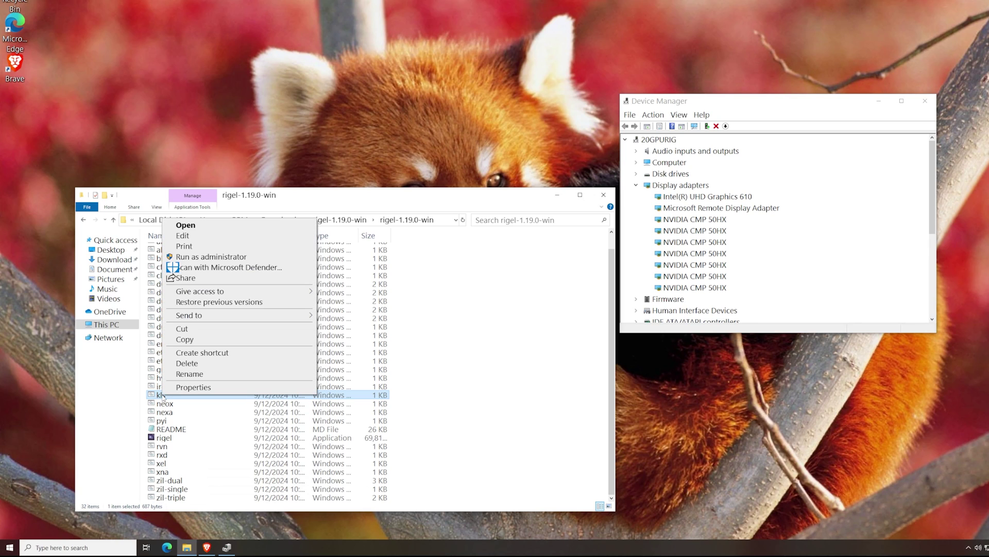
{"action": "left_click", "coordinate": [185, 256]}
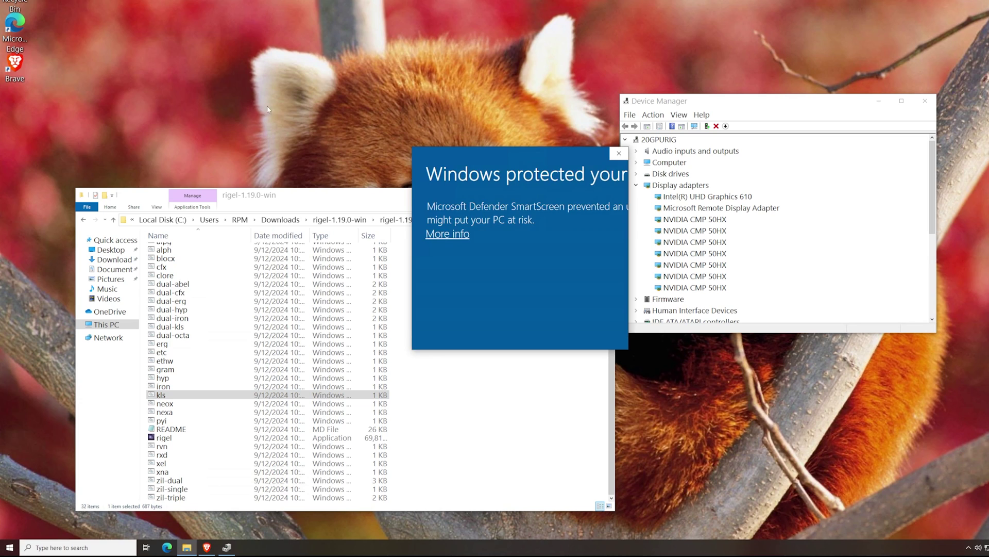
{"action": "left_click", "coordinate": [447, 235]}
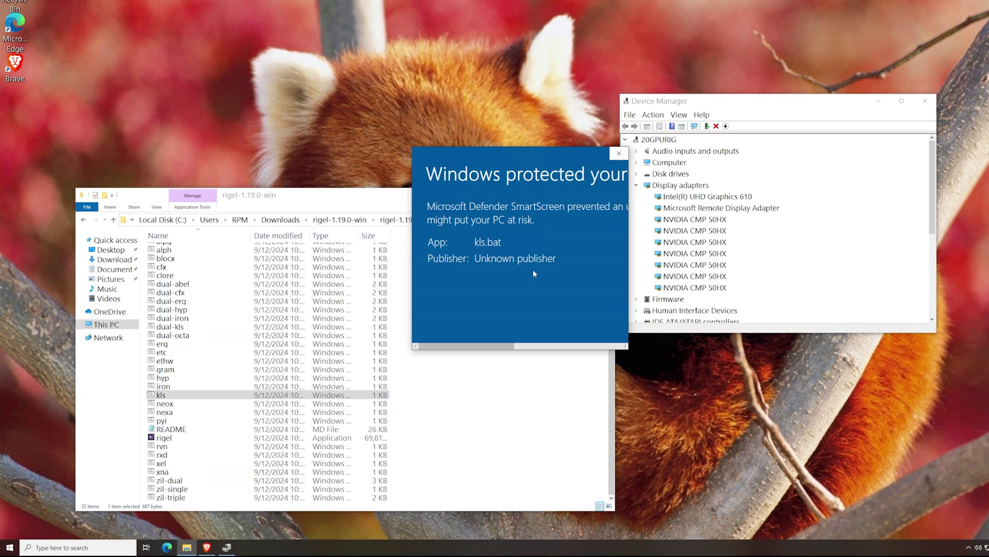
{"action": "left_click", "coordinate": [545, 346]}
Confirm running kls.bat, then enlarge and reposition the Notepad script window with bigger text.
{"action": "left_click", "coordinate": [537, 303]}
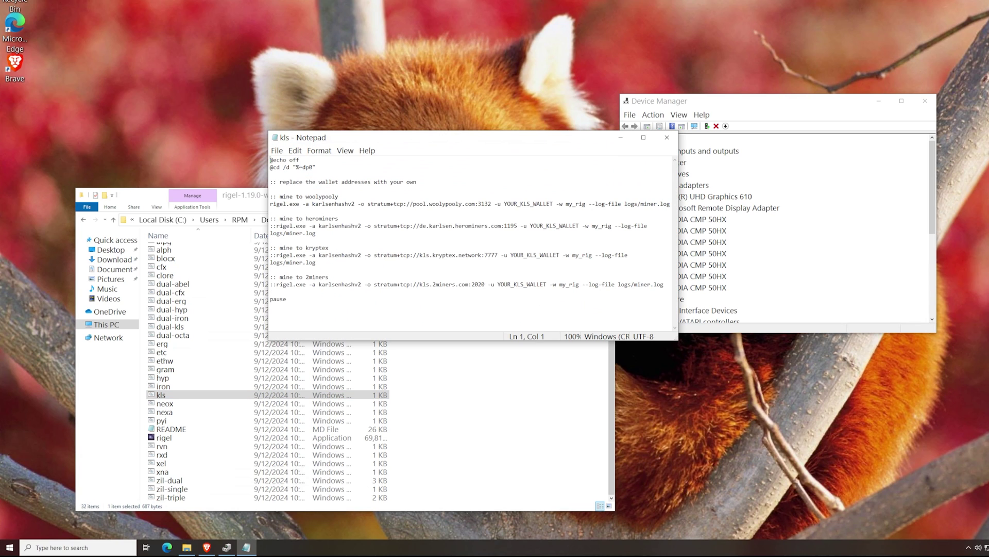
{"action": "left_click_drag", "start_coordinate": [406, 140], "coordinate": [275, 59]}
{"action": "key", "text": "ctrl+plus"}
{"action": "left_click_drag", "start_coordinate": [546, 259], "coordinate": [888, 478]}
{"action": "key", "text": "ctrl+plus"}
{"action": "key", "text": "ctrl+plus"}
{"action": "key", "text": "ctrl+plus"}
{"action": "key", "text": "ctrl+plus"}
{"action": "key", "text": "ctrl+plus"}
{"action": "key", "text": "ctrl+plus"}
{"action": "key", "text": "ctrl+plus"}
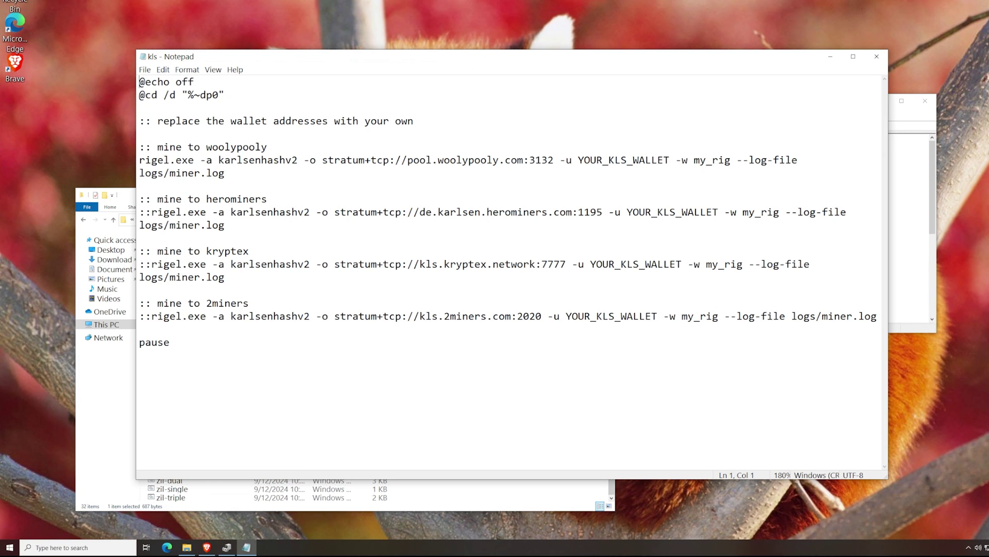
{"action": "left_click_drag", "start_coordinate": [213, 57], "coordinate": [177, 45]}
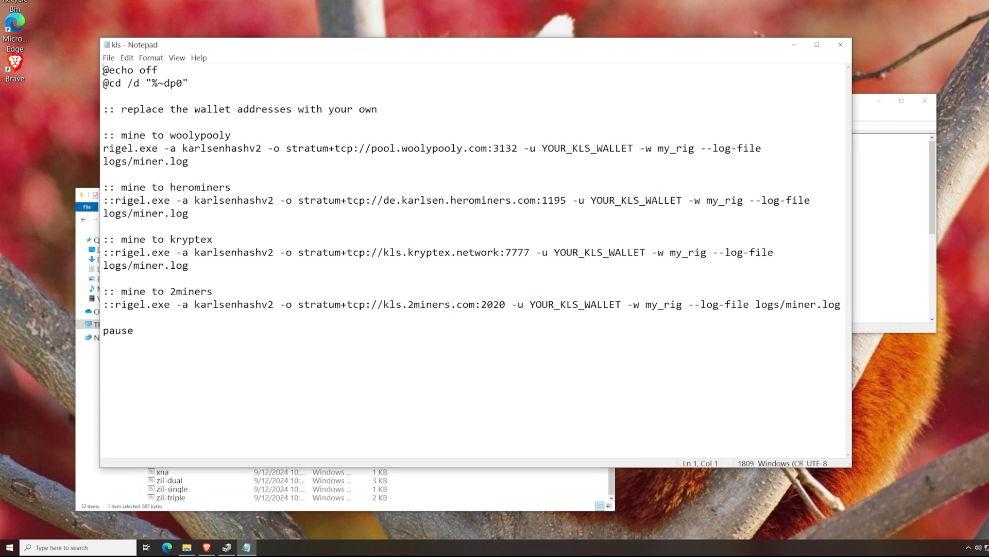
Uncomment the herominers rigel command by deleting its '::' marker.
{"action": "key", "text": "shift+Left"}
{"action": "key", "text": "shift+Left"}
{"action": "key", "text": "Delete"}
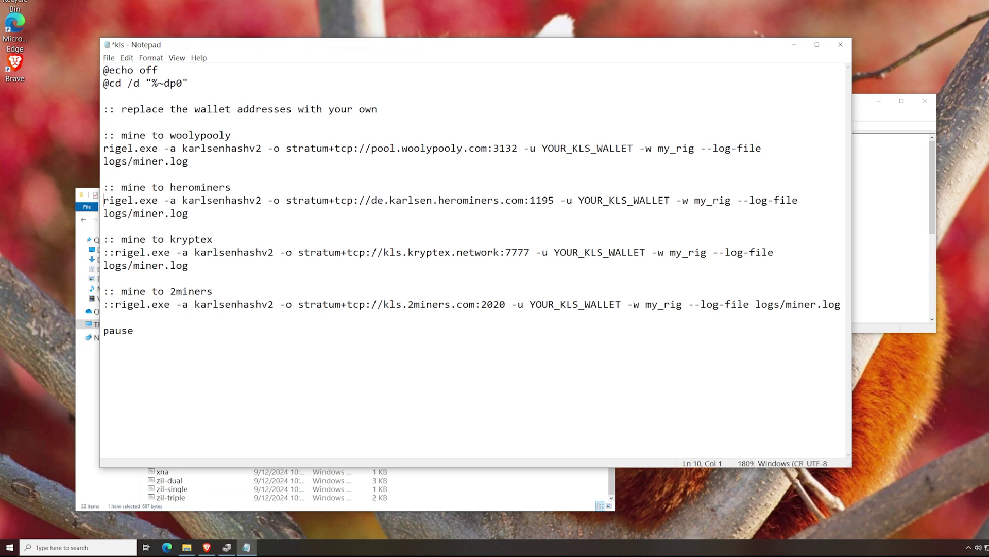
{"action": "left_click", "coordinate": [188, 213]}
Delete the kryptex, 2miners and woolypooly blocks plus the wallet comment, then select the stratum URL.
{"action": "left_click_drag", "start_coordinate": [841, 305], "coordinate": [103, 252]}
{"action": "key", "text": "shift+Up"}
{"action": "key", "text": "shift+Up"}
{"action": "key", "text": "Delete"}
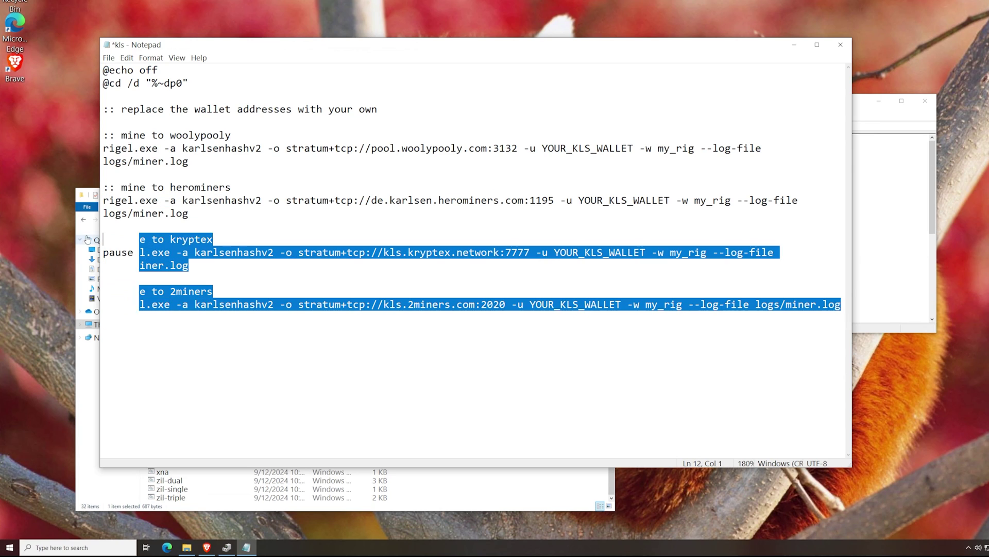
{"action": "key", "text": "Up"}
{"action": "key", "text": "Up"}
{"action": "key", "text": "Up"}
{"action": "key", "text": "shift+Up"}
{"action": "key", "text": "shift+Up"}
{"action": "key", "text": "shift+Up"}
{"action": "key", "text": "shift+Up"}
{"action": "key", "text": "shift+Up"}
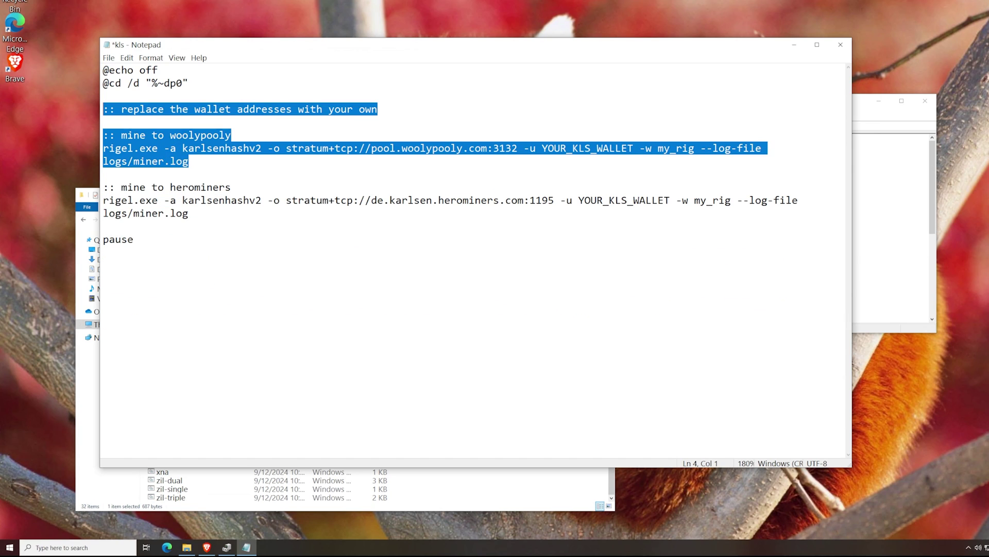
{"action": "key", "text": "Delete"}
{"action": "key", "text": "Up"}
{"action": "key", "text": "Delete"}
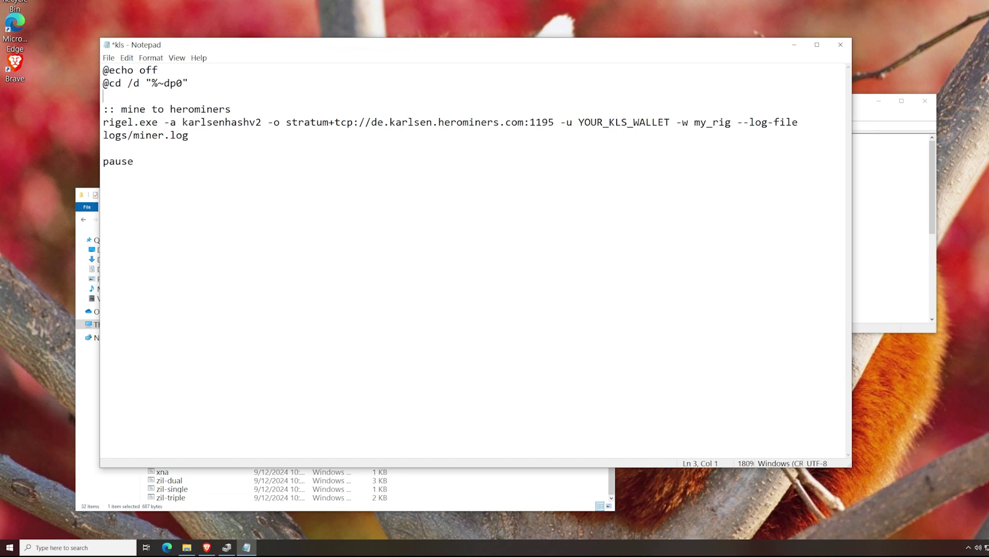
{"action": "left_click", "coordinate": [189, 135]}
{"action": "left_click_drag", "start_coordinate": [286, 122], "coordinate": [555, 122]}
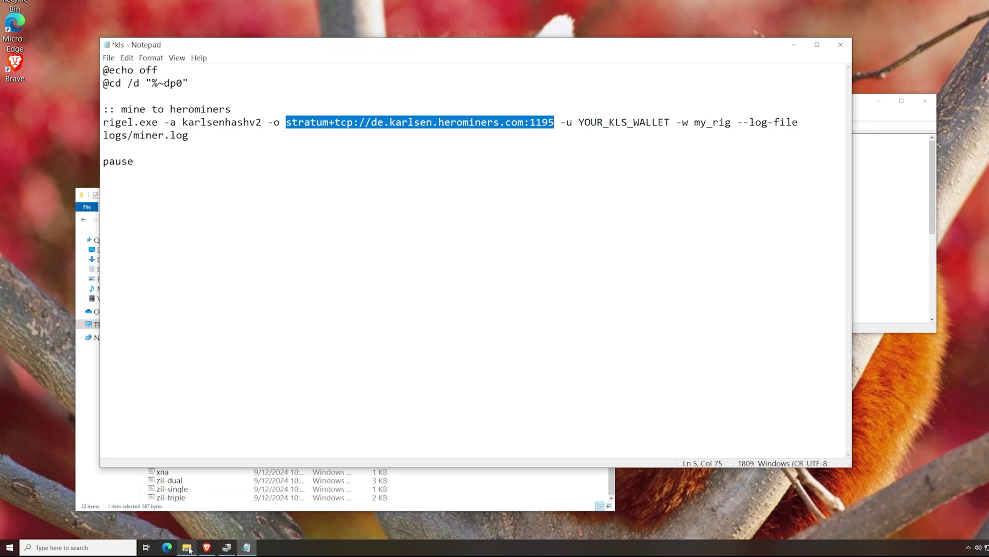
{"action": "left_click", "coordinate": [206, 547]}
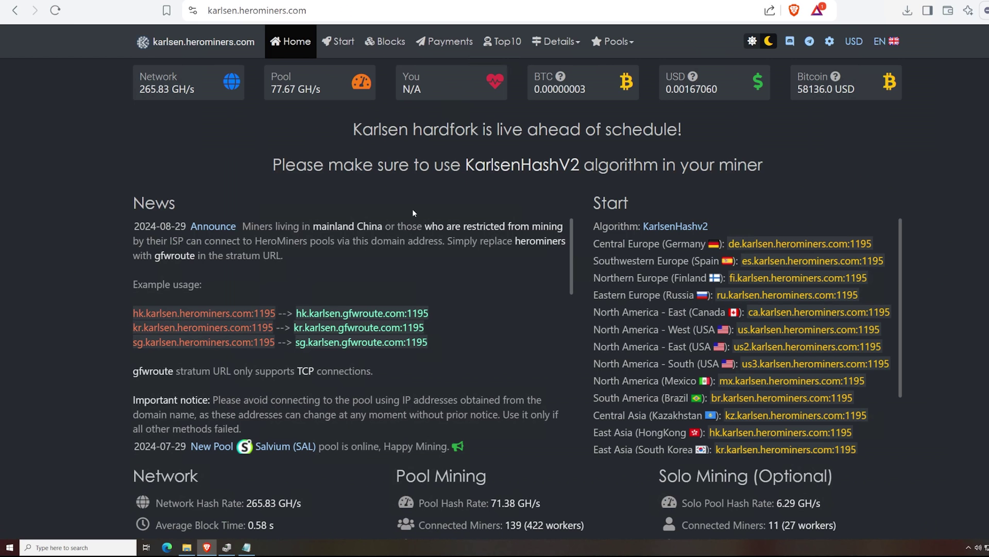
Zoom the HeroMiners page, copy us.karlsen.herominers.com:1195, and return to the kls script.
{"action": "key", "text": "ctrl+plus"}
{"action": "key", "text": "ctrl+plus"}
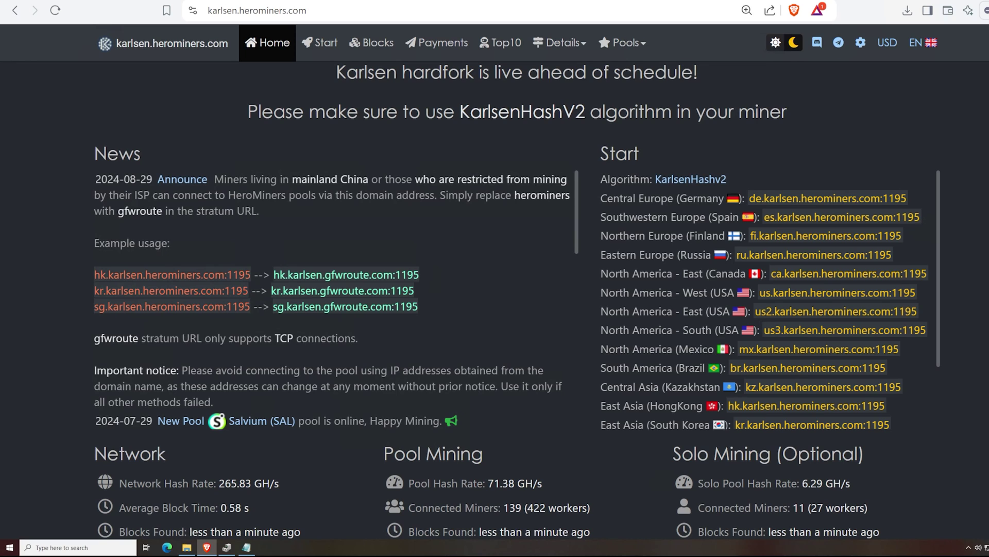
{"action": "mouse_move", "coordinate": [761, 294]}
{"action": "left_mouse_down"}
{"action": "mouse_move", "coordinate": [916, 293]}
{"action": "mouse_move", "coordinate": [761, 293]}
{"action": "left_mouse_up"}
{"action": "key", "text": "ctrl+c"}
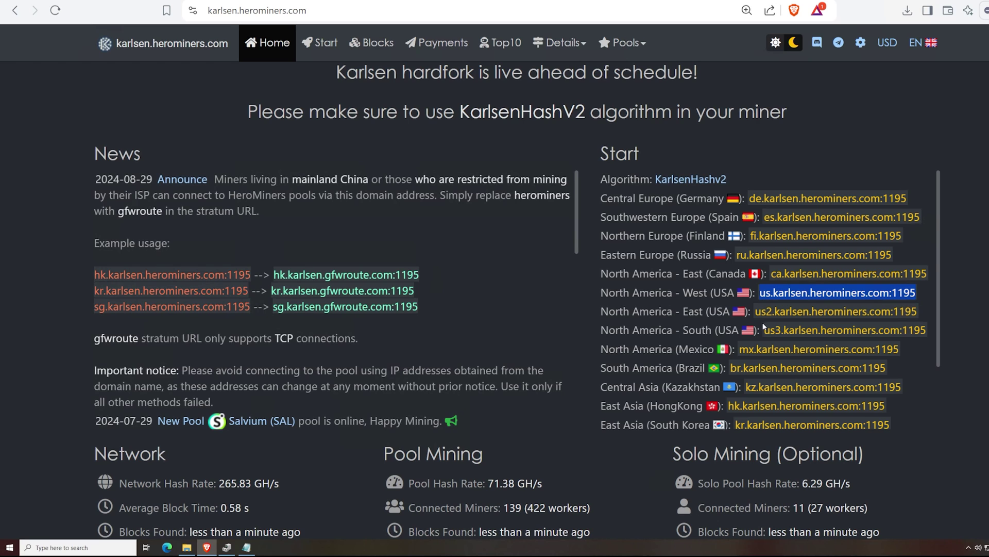
{"action": "scroll", "coordinate": [764, 324], "scroll_direction": "down", "scroll_amount": 2}
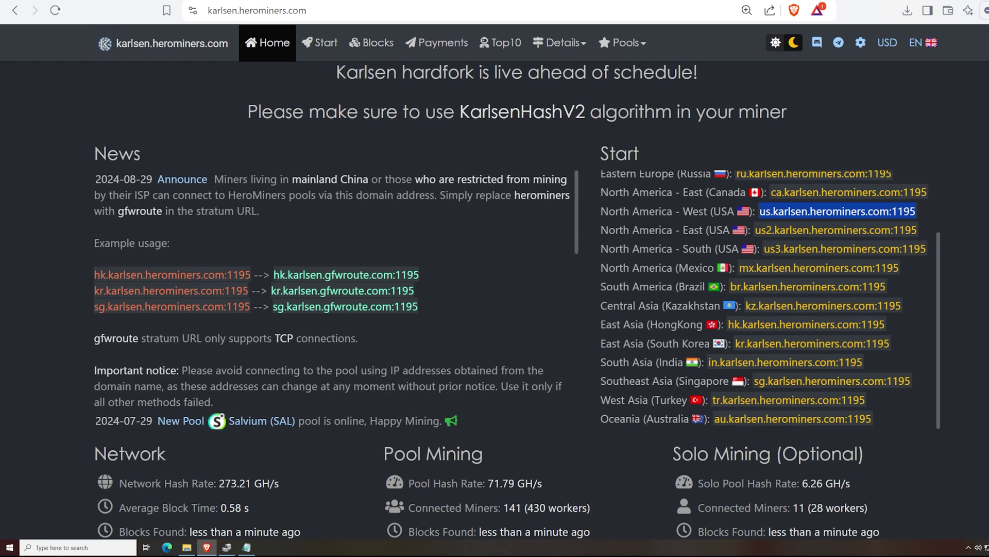
{"action": "scroll", "coordinate": [764, 300], "scroll_direction": "up", "scroll_amount": 2}
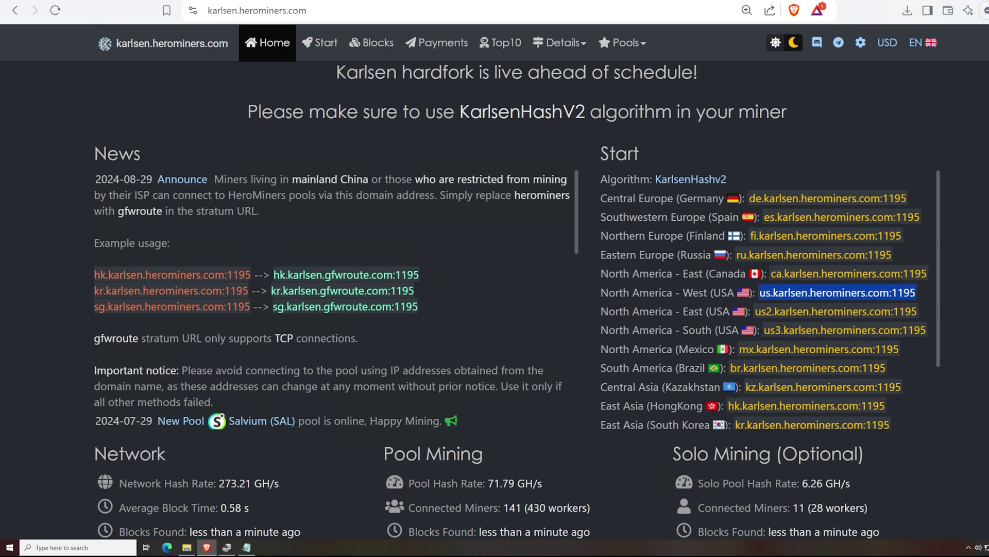
{"action": "scroll", "coordinate": [781, 303], "scroll_direction": "down", "scroll_amount": 2}
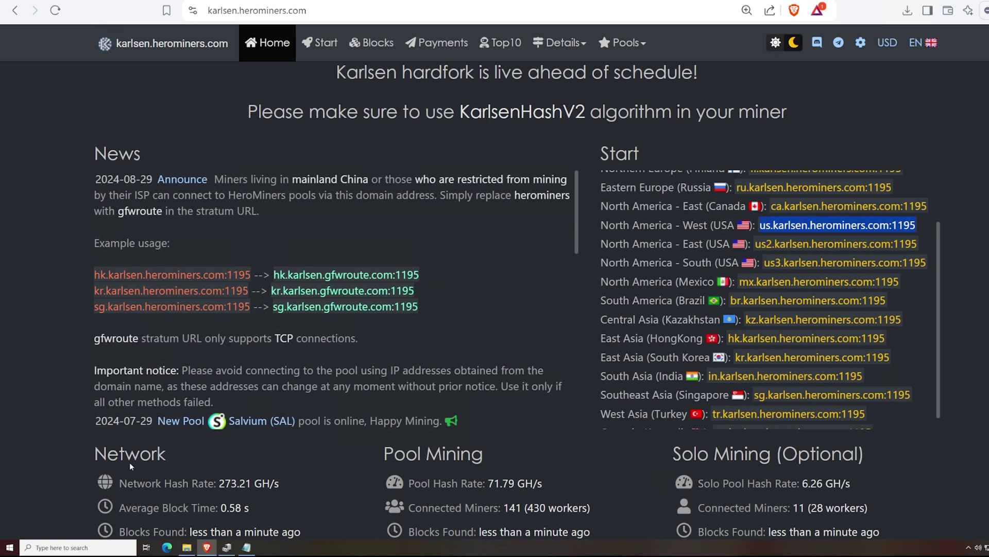
{"action": "left_click", "coordinate": [247, 547]}
{"action": "left_click", "coordinate": [103, 175]}
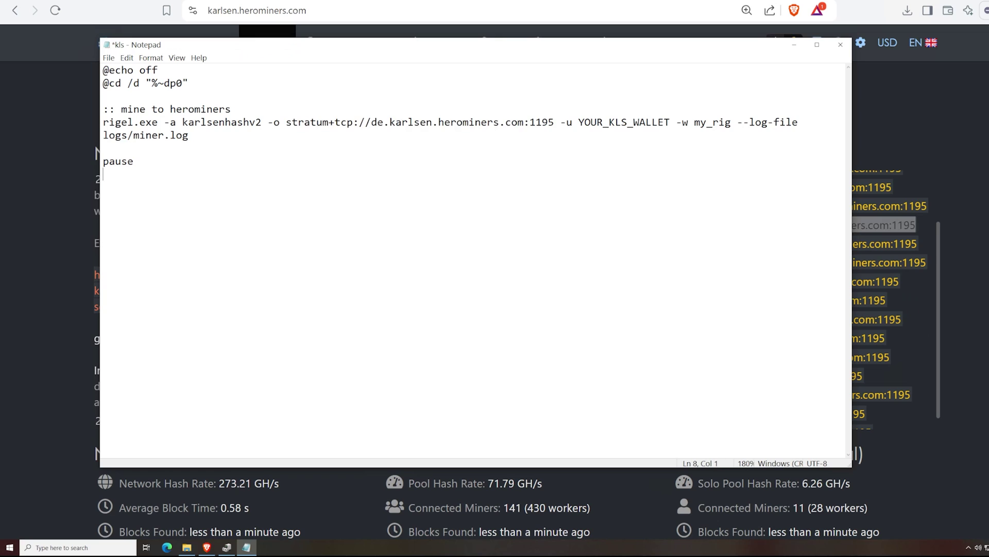
Paste us.karlsen.herominers.com:1195 over the stratum address and the wallet address over YOUR_KLS_WALLET.
{"action": "left_click_drag", "start_coordinate": [554, 122], "coordinate": [371, 122]}
{"action": "key", "text": "ctrl+v"}
{"action": "left_click_drag", "start_coordinate": [371, 122], "coordinate": [670, 122]}
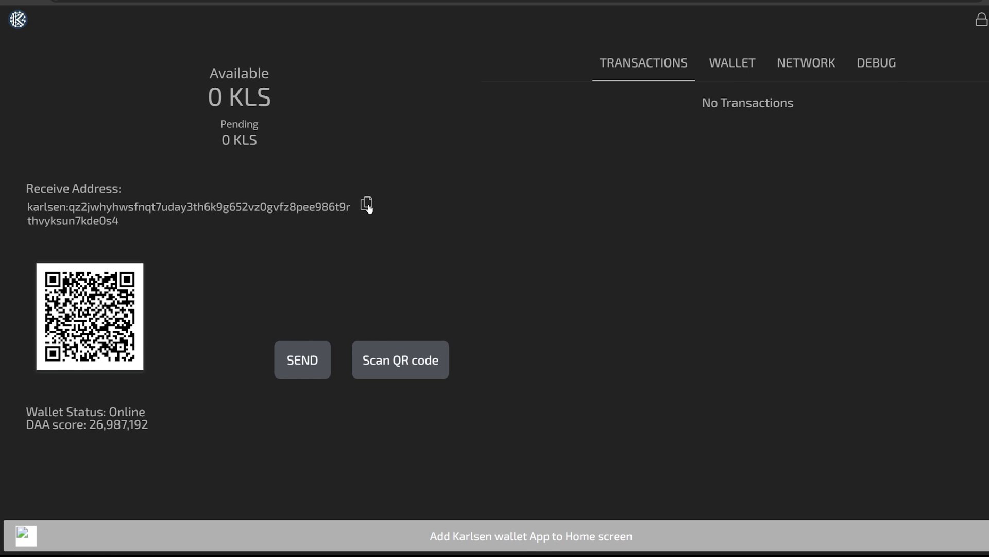
{"action": "key", "text": "ctrl+plus"}
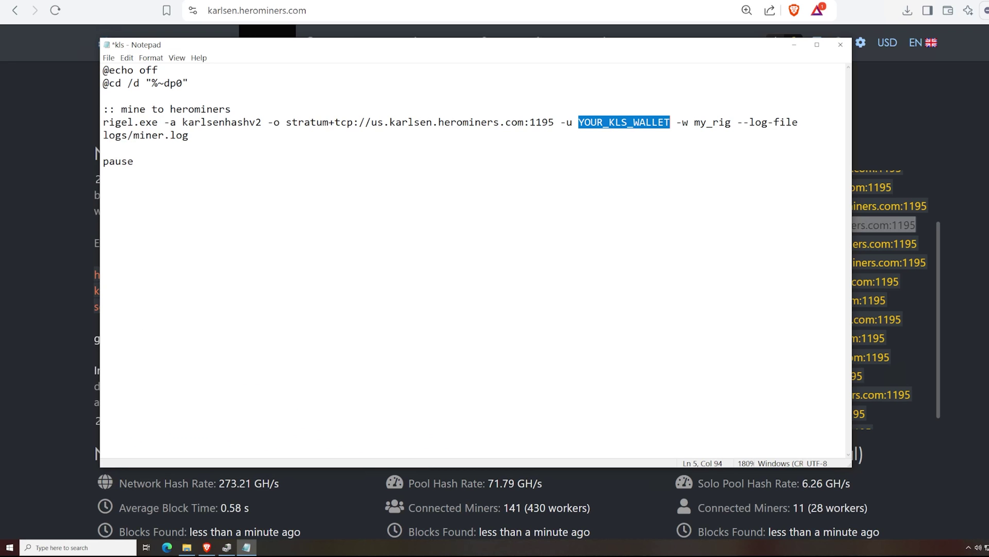
{"action": "left_click_drag", "start_coordinate": [671, 122], "coordinate": [578, 123]}
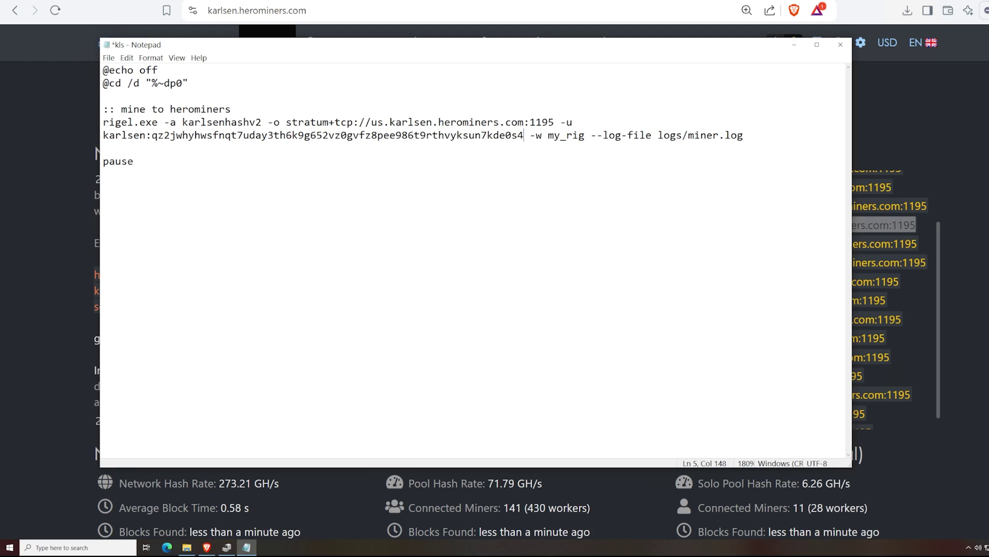
{"action": "left_click", "coordinate": [133, 161]}
{"action": "left_click", "coordinate": [744, 135]}
{"action": "left_click", "coordinate": [227, 548]}
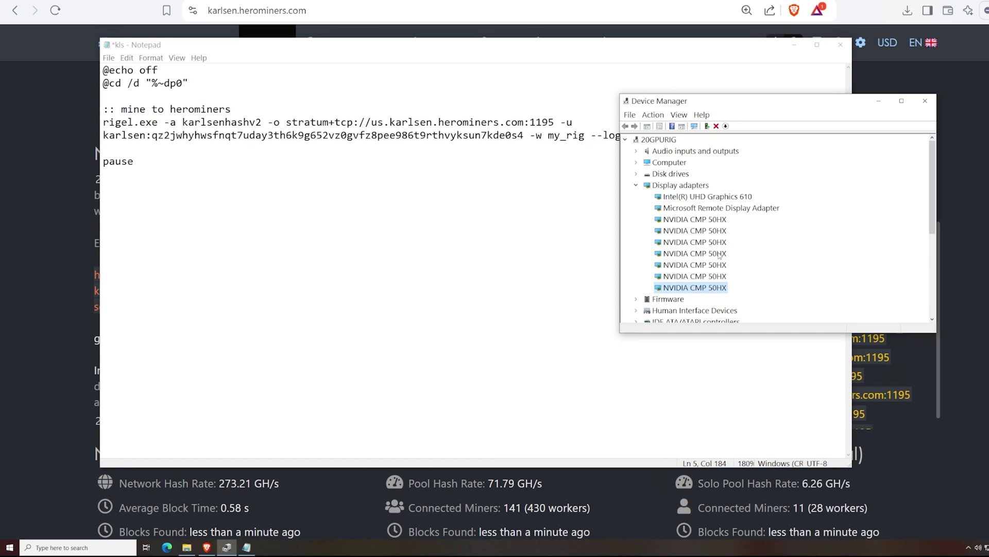
Bring the kls script forward and highlight the added --lock-cclock 1110 --mclock 750 options.
{"action": "left_click_drag", "start_coordinate": [732, 101], "coordinate": [759, 160]}
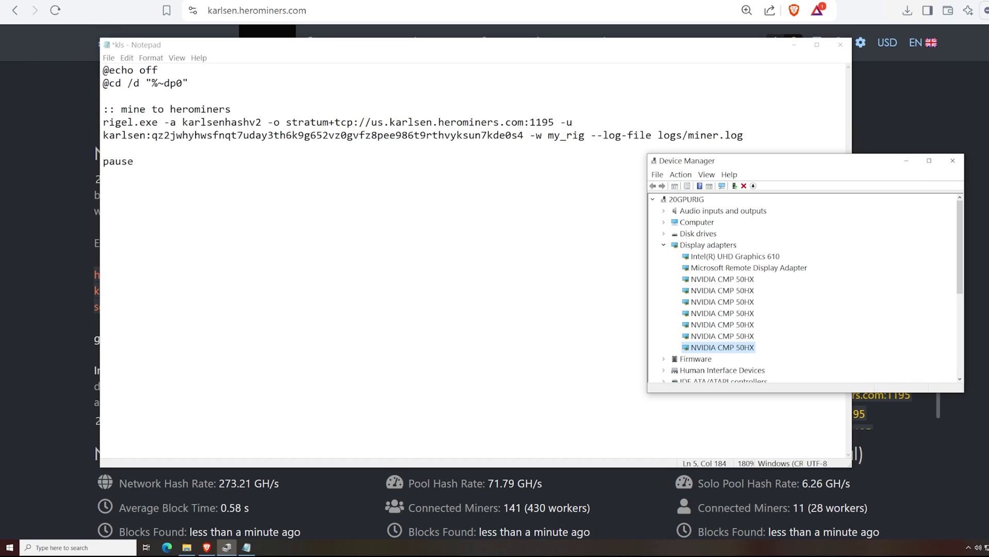
{"action": "key", "text": "alt+Tab"}
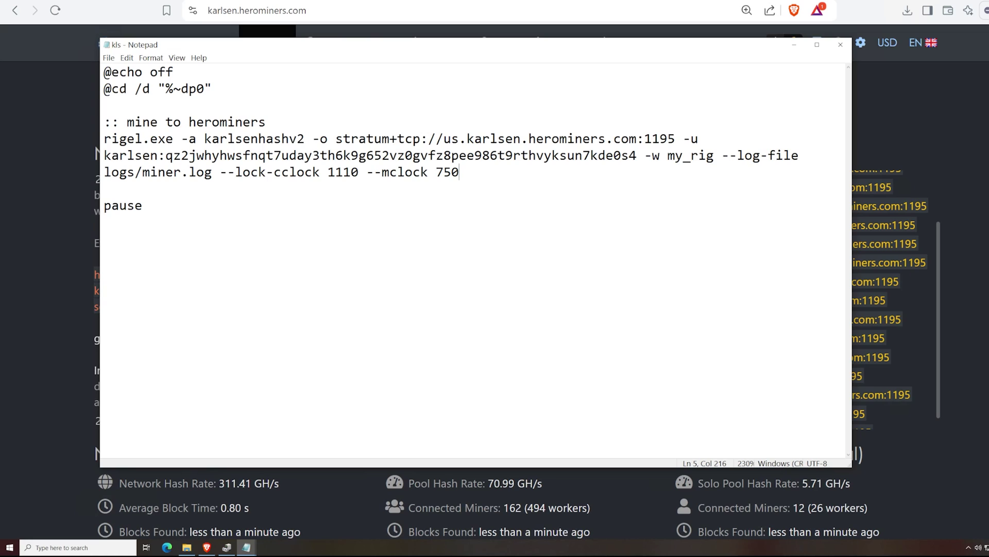
{"action": "left_click_drag", "start_coordinate": [220, 172], "coordinate": [459, 172]}
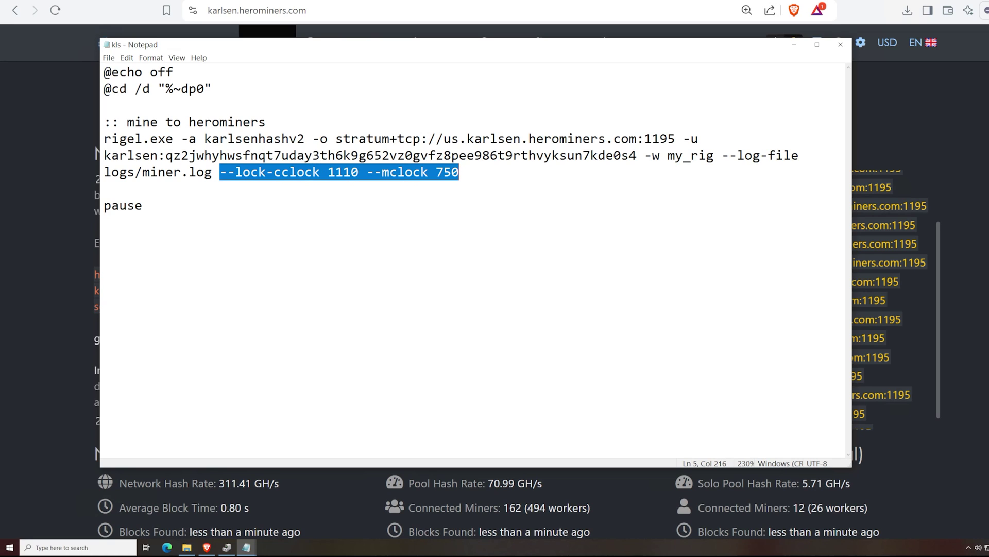
{"action": "left_click", "coordinate": [104, 189]}
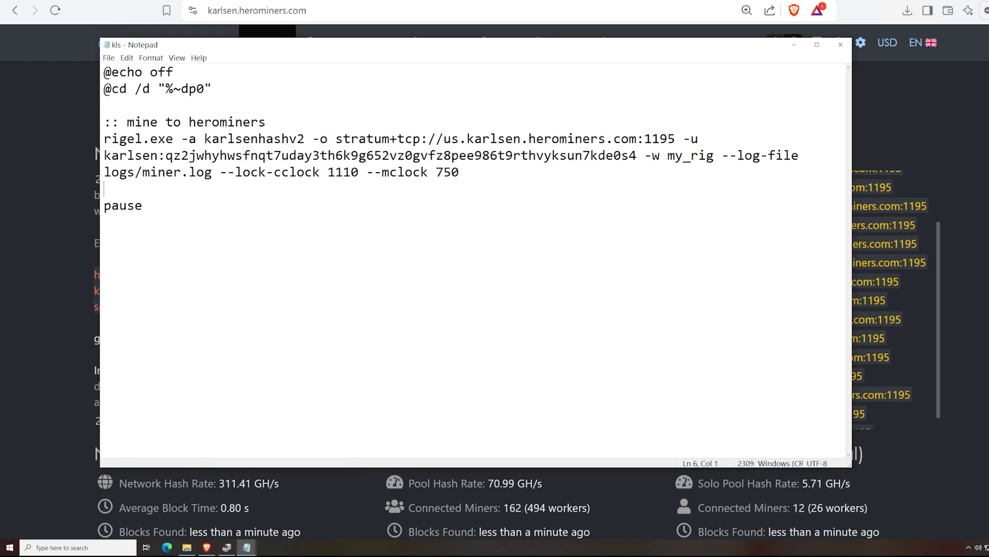
Check the 1110 core clock, 750 memory clock and lock-cclock option name in the rigel line.
{"action": "double_click", "coordinate": [342, 171]}
{"action": "left_click", "coordinate": [105, 188]}
{"action": "double_click", "coordinate": [447, 171]}
{"action": "left_click", "coordinate": [447, 172]}
{"action": "double_click", "coordinate": [447, 172]}
{"action": "key", "text": "ctrl+shift+Left"}
{"action": "key", "text": "ctrl+shift+Left"}
{"action": "left_click_drag", "start_coordinate": [320, 171], "coordinate": [227, 172]}
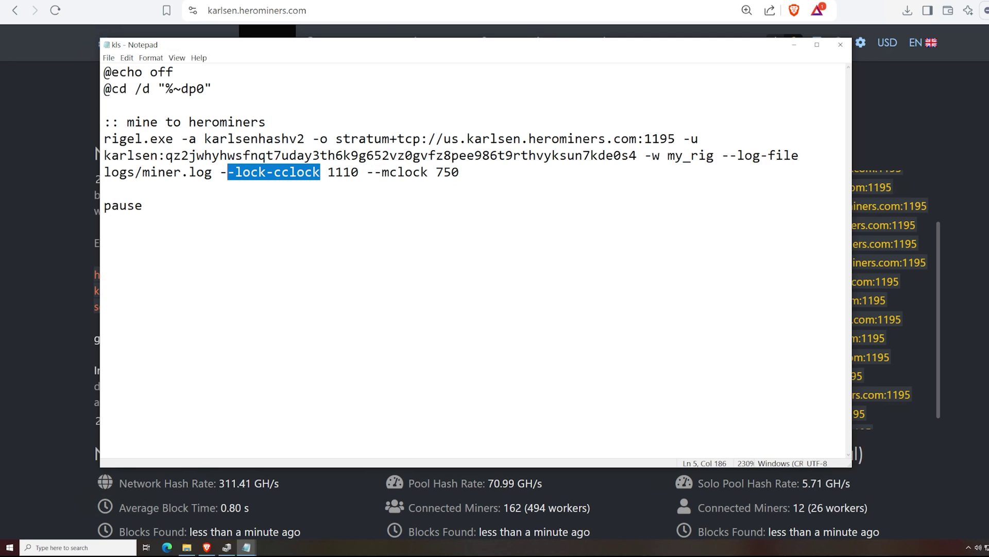
{"action": "left_click", "coordinate": [104, 188]}
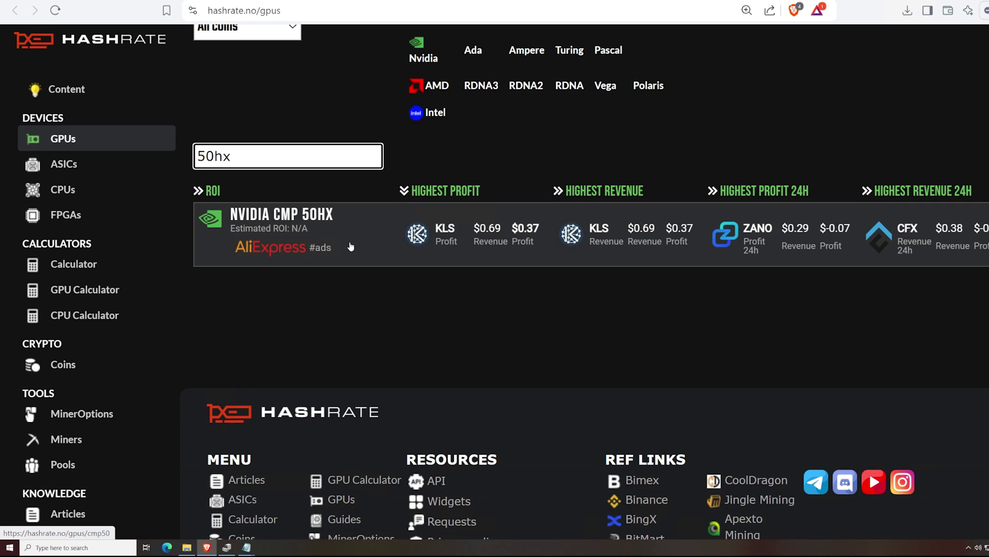
Open hashrate.no's CMP 50HX Karlsen settings (1110 MHz core lock, 750 MHz memory, 200 W), then return to kls.
{"action": "left_click", "coordinate": [372, 238]}
{"action": "scroll", "coordinate": [453, 263], "scroll_direction": "down", "scroll_amount": 1}
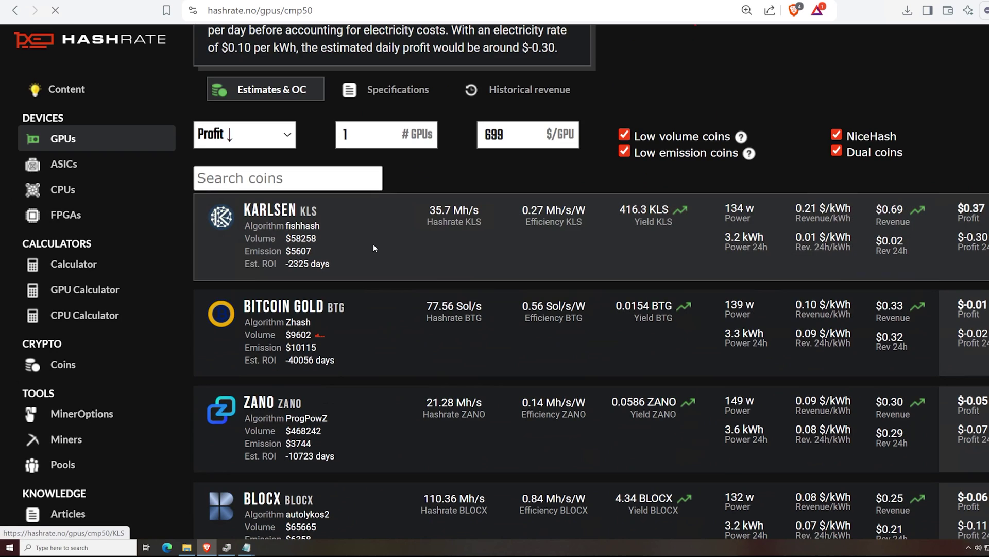
{"action": "left_click", "coordinate": [373, 247]}
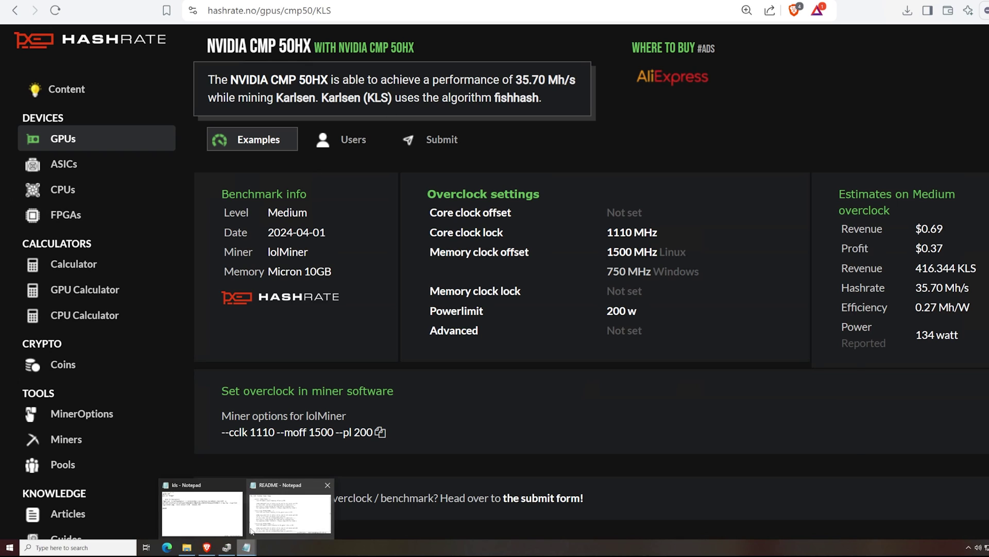
{"action": "left_click", "coordinate": [201, 507]}
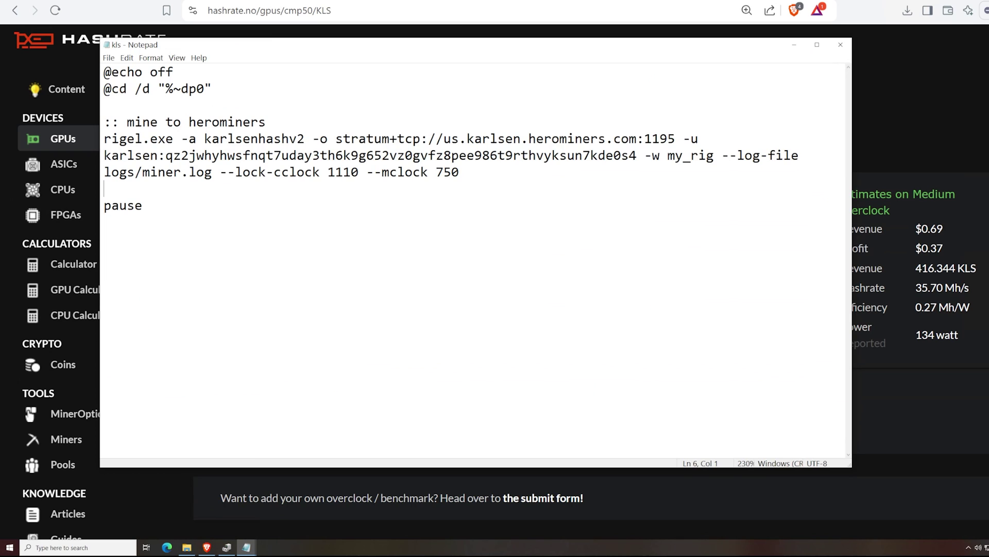
Save the edited kls script and close Notepad.
{"action": "left_click", "coordinate": [109, 58]}
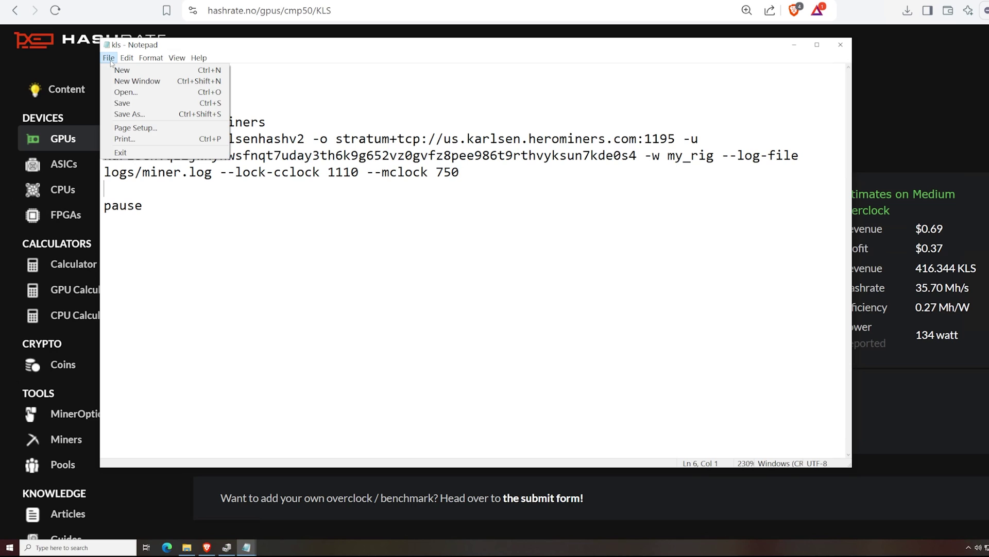
{"action": "left_click", "coordinate": [147, 103]}
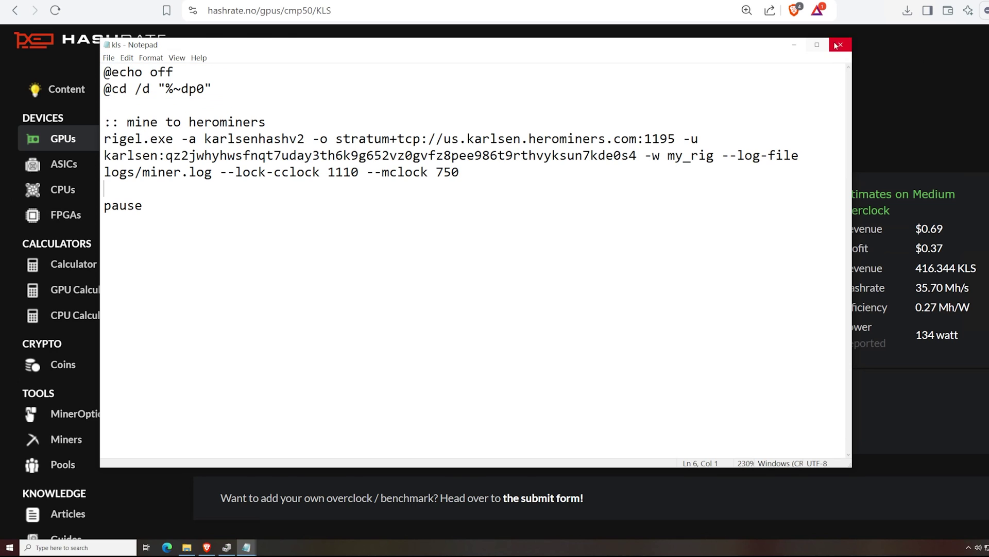
{"action": "left_click", "coordinate": [839, 46]}
Run kls from the rigel-1.19.0-win folder as administrator, approving the prompt.
{"action": "left_click", "coordinate": [187, 547]}
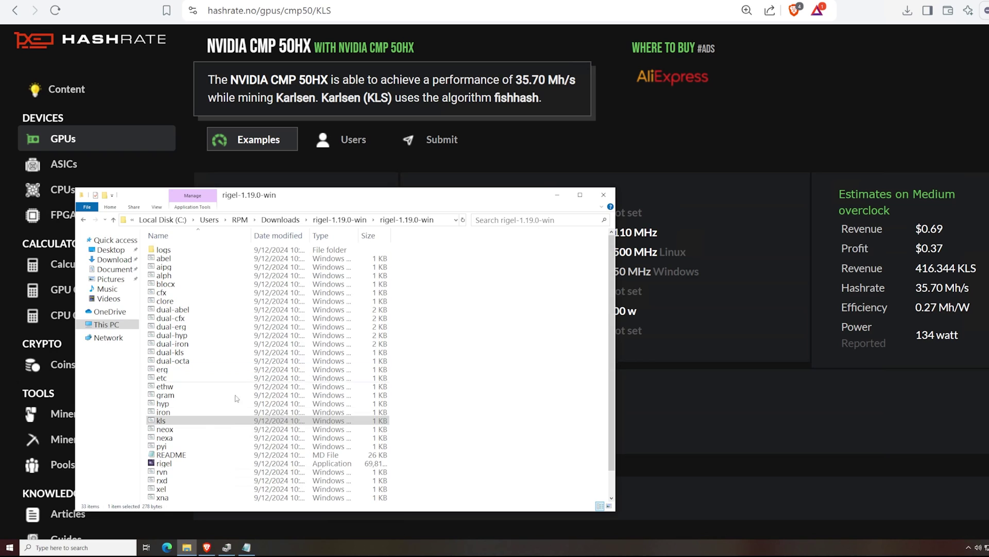
{"action": "left_click", "coordinate": [160, 421]}
{"action": "right_click", "coordinate": [158, 424]}
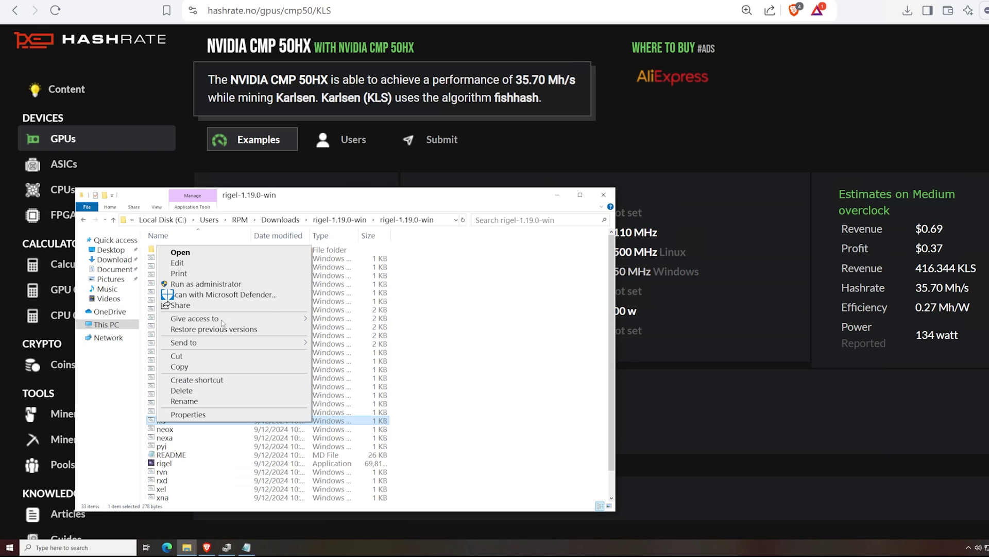
{"action": "left_click", "coordinate": [222, 285]}
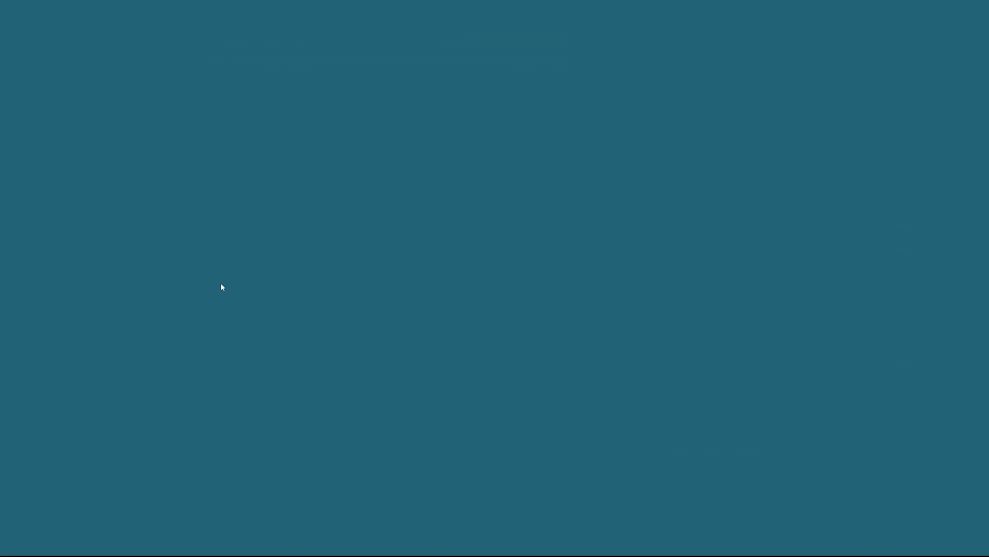
{"action": "left_click", "coordinate": [474, 320]}
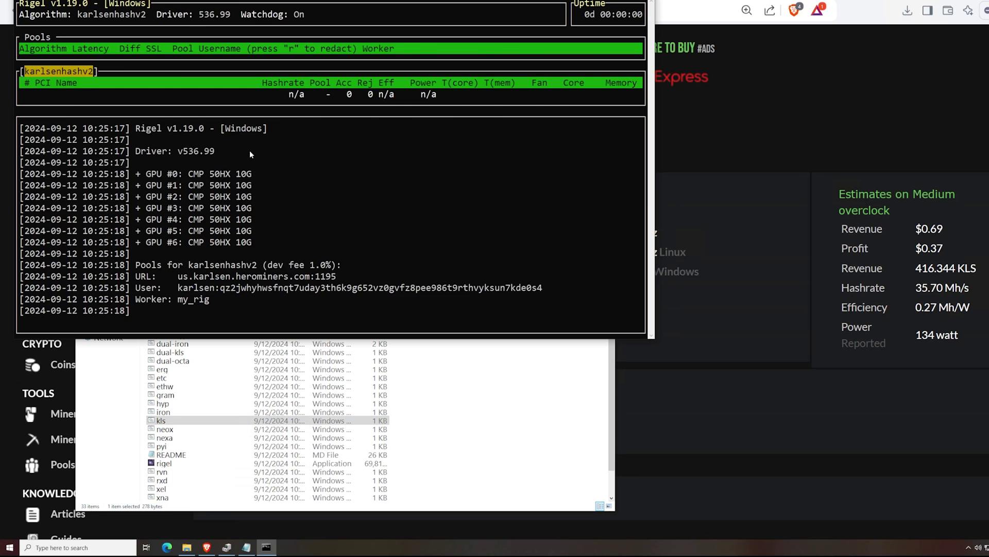
Move the Rigel console aside while it ramps up to about 194.1 MH/s on seven CMP 50HX cards.
{"action": "left_click_drag", "start_coordinate": [195, 2], "coordinate": [402, 93]}
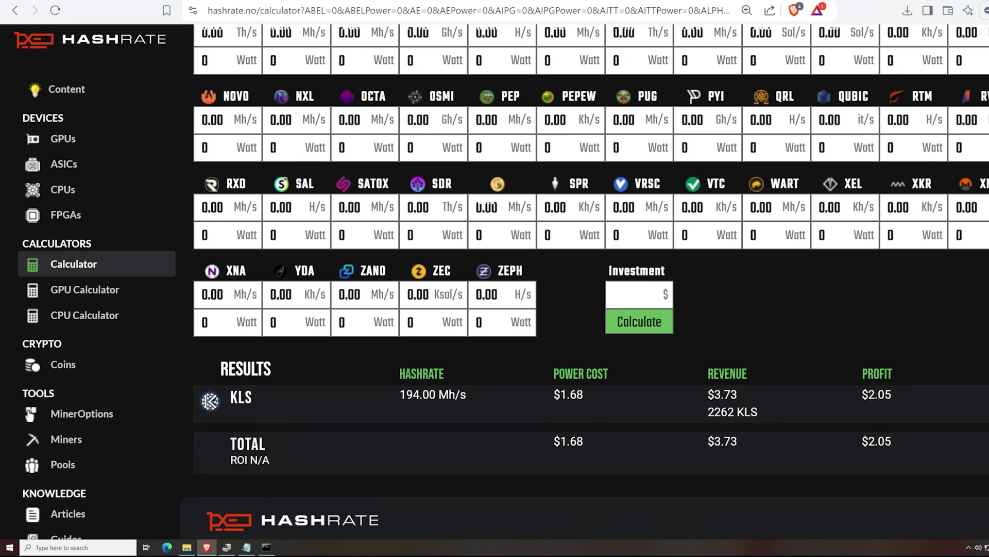
Review the calculator results for 194.00 Mh/s KLS ($3.73 revenue, $2.05 profit), then return to Rigel.
{"action": "scroll", "coordinate": [766, 339], "scroll_direction": "down", "scroll_amount": 3}
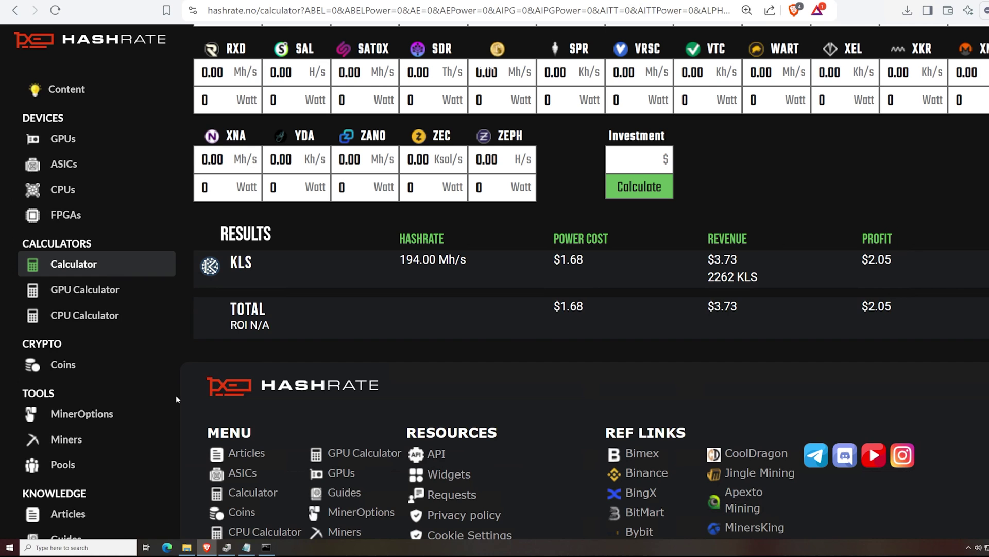
{"action": "left_click", "coordinate": [266, 547]}
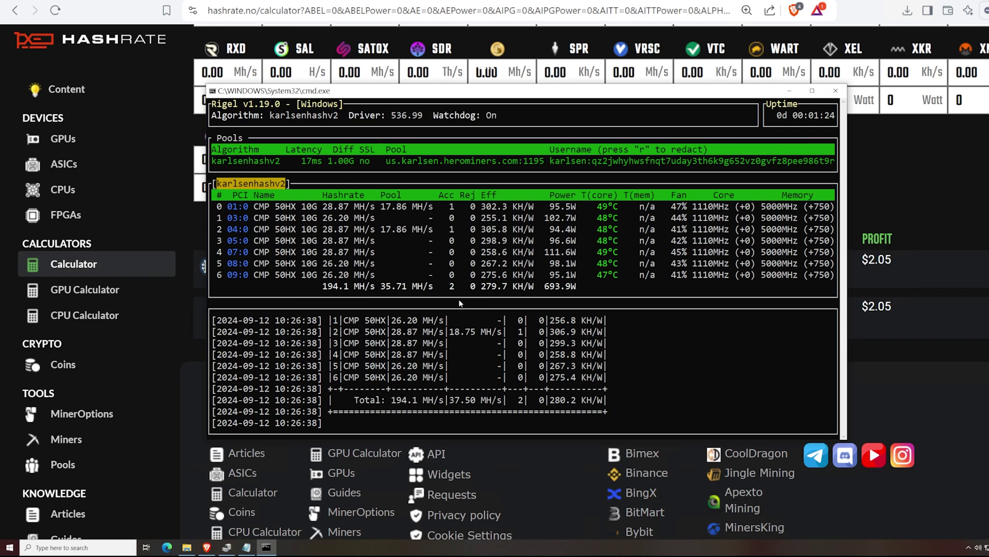
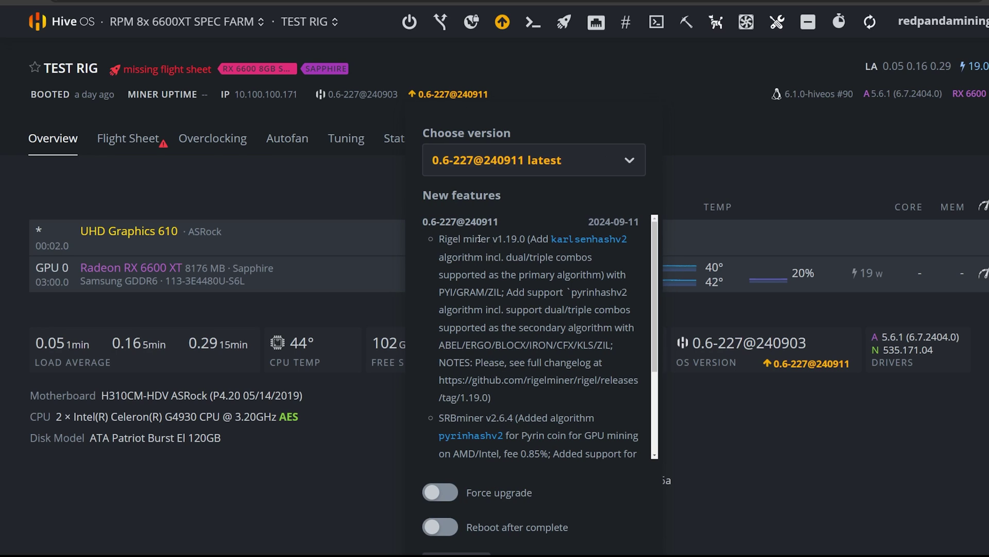
Enable Force upgrade and Reboot after complete, then upgrade TEST RIG to 0.6-227@240911.
{"action": "scroll", "coordinate": [478, 243], "scroll_direction": "down", "scroll_amount": 3}
{"action": "scroll", "coordinate": [507, 333], "scroll_direction": "up", "scroll_amount": 3}
{"action": "scroll", "coordinate": [482, 248], "scroll_direction": "down", "scroll_amount": 3}
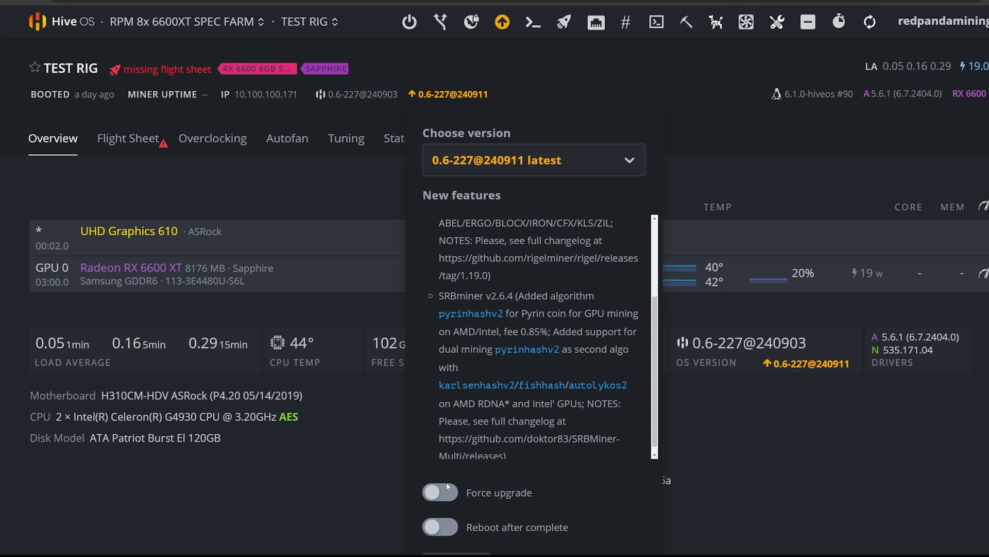
{"action": "left_click", "coordinate": [448, 488]}
{"action": "left_click", "coordinate": [441, 526]}
{"action": "scroll", "coordinate": [633, 394], "scroll_direction": "down", "scroll_amount": 3}
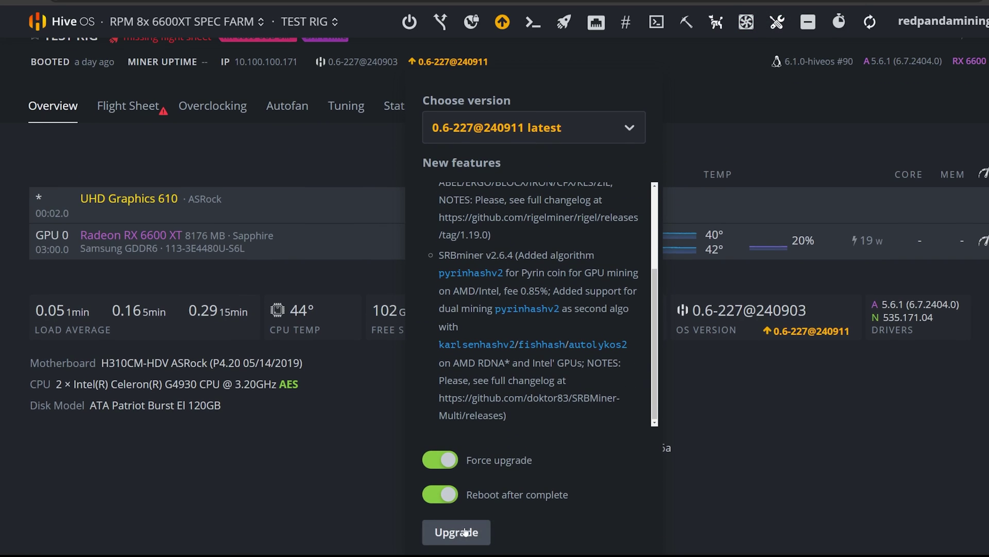
{"action": "left_click", "coordinate": [463, 533]}
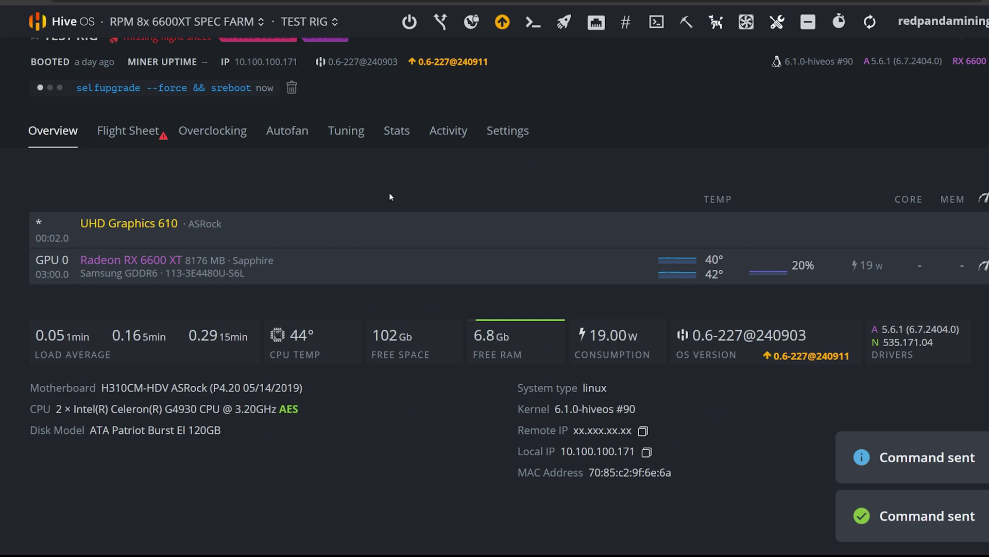
{"action": "scroll", "coordinate": [390, 198], "scroll_direction": "up", "scroll_amount": 1}
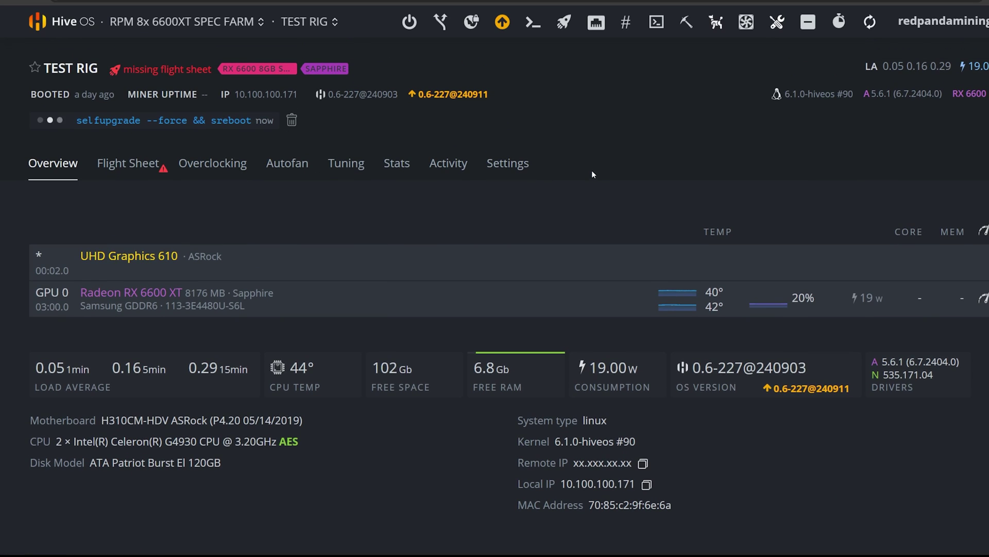
Start a Hive Shell session on TEST RIG, log in as user, and run hive-replace --list.
{"action": "left_click_drag", "start_coordinate": [522, 441], "coordinate": [560, 441]}
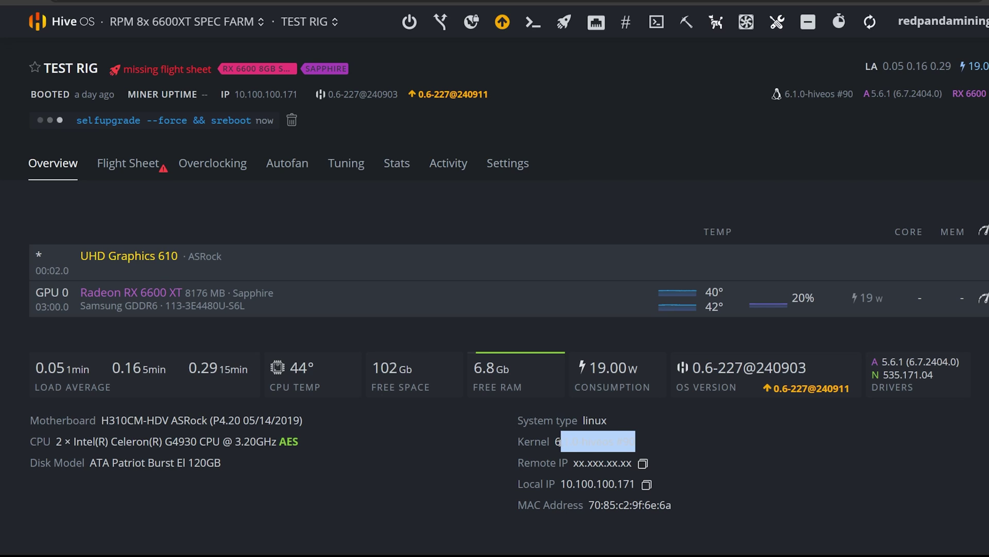
{"action": "left_click", "coordinate": [658, 24]}
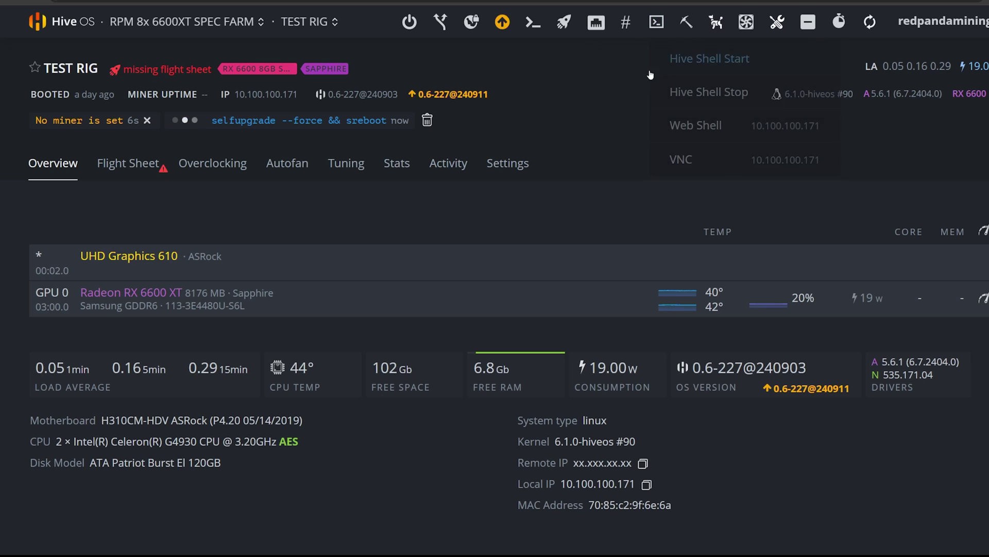
{"action": "left_click", "coordinate": [701, 64]}
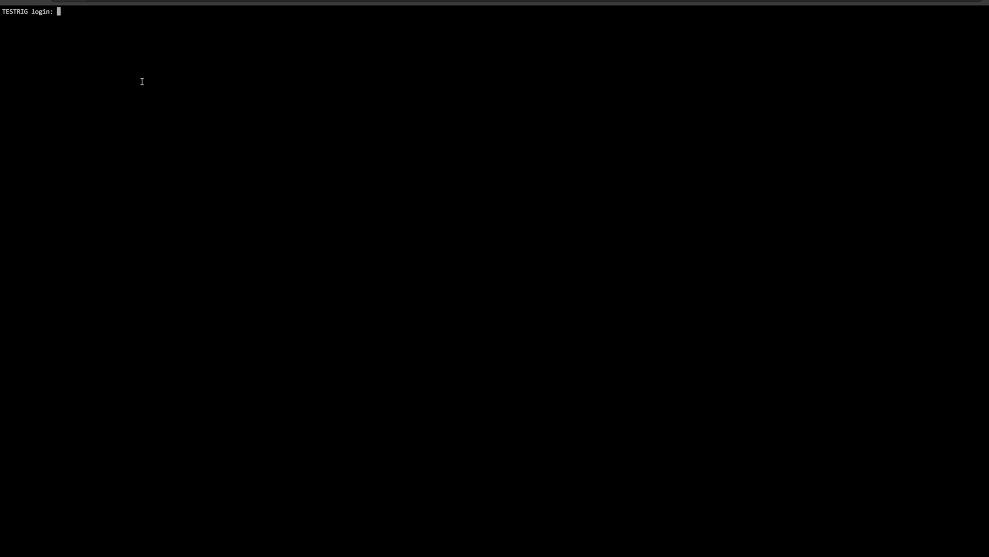
{"action": "type", "text": "user"}
{"action": "key", "text": "Return"}
{"action": "key", "text": "Return"}
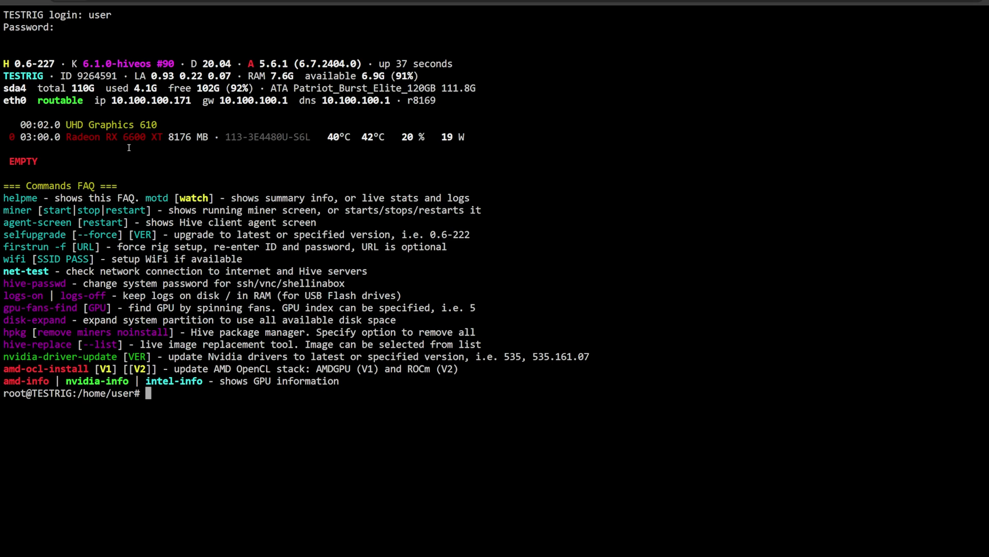
{"action": "type", "text": "hive-replace "}
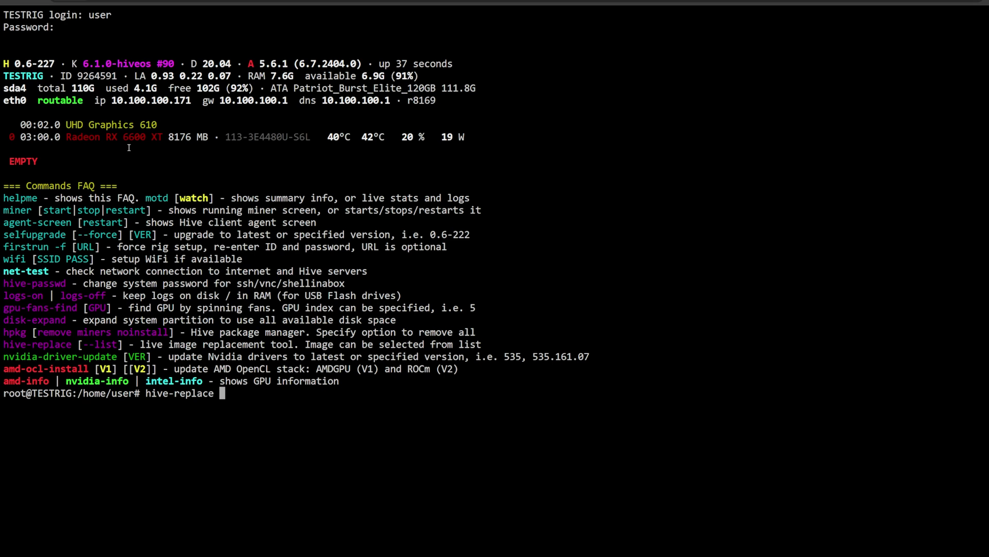
{"action": "type", "text": "--list"}
{"action": "key", "text": "Return"}
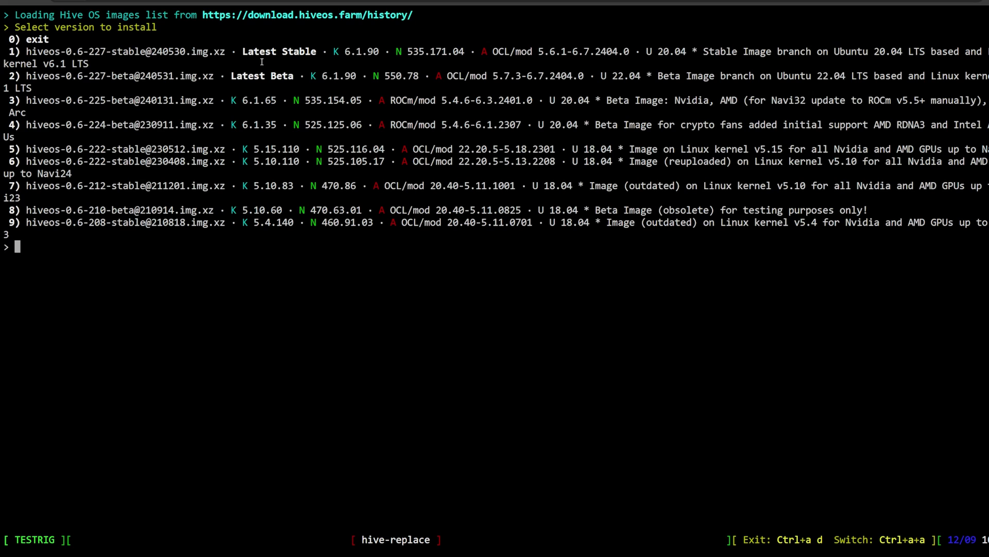
Choose image 1 (0.6-227-stable@240530), confirm with yes, and leave the shell page.
{"action": "left_click_drag", "start_coordinate": [246, 51], "coordinate": [322, 51]}
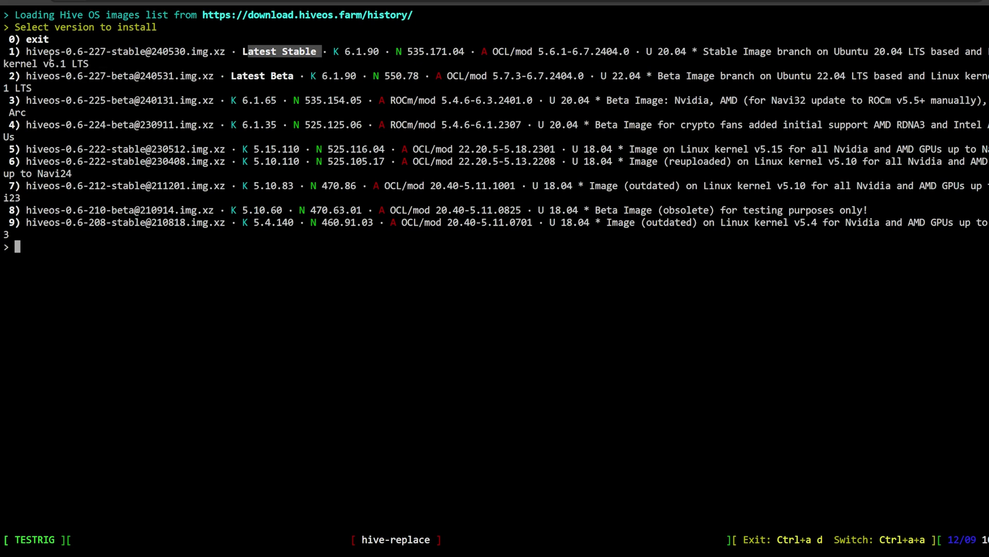
{"action": "left_click", "coordinate": [35, 251]}
{"action": "type", "text": "1"}
{"action": "key", "text": "Return"}
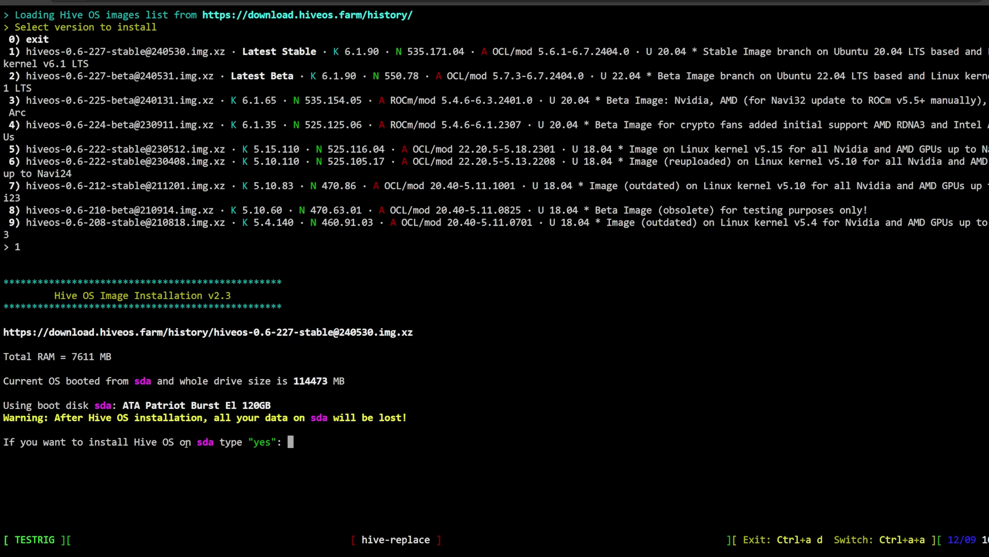
{"action": "type", "text": "yes"}
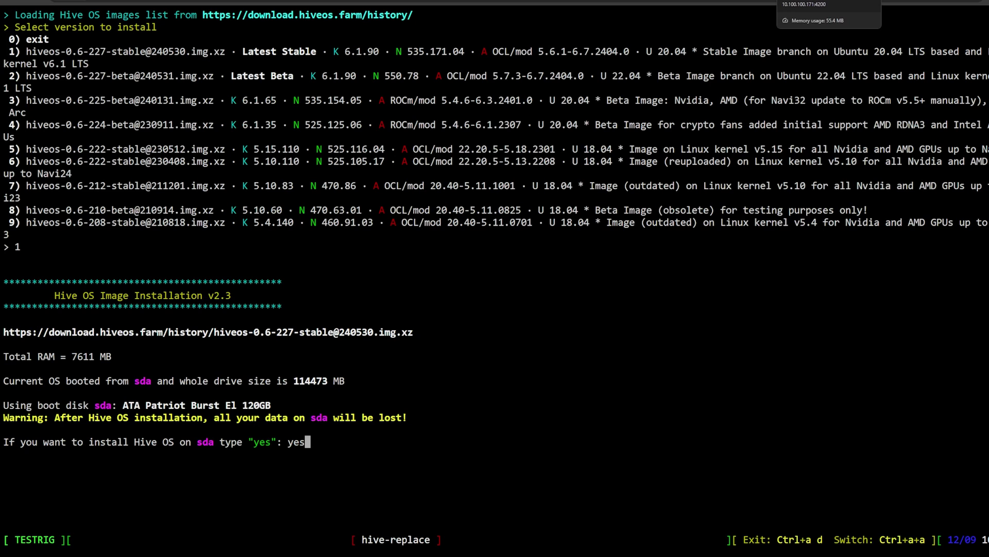
{"action": "key", "text": "ctrl+w"}
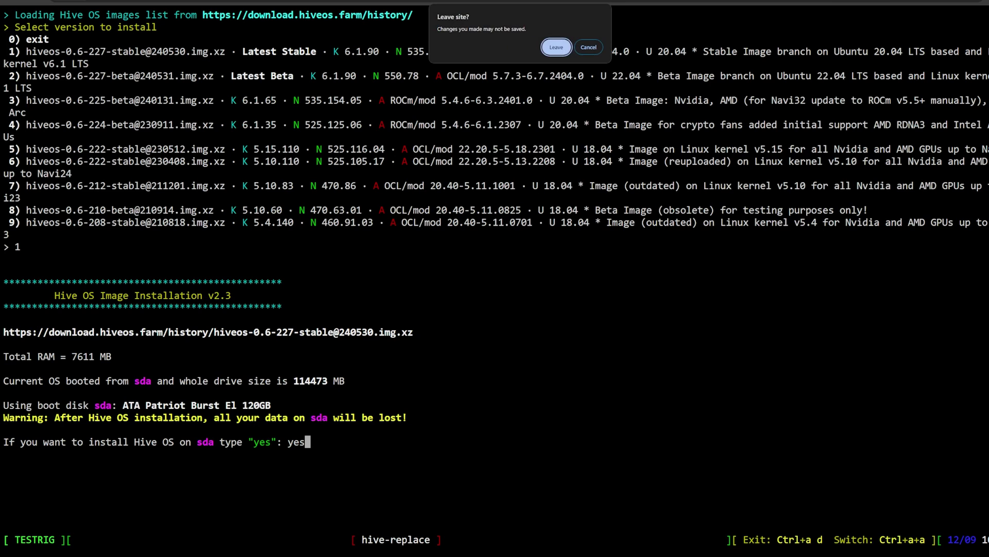
{"action": "key", "text": "Return"}
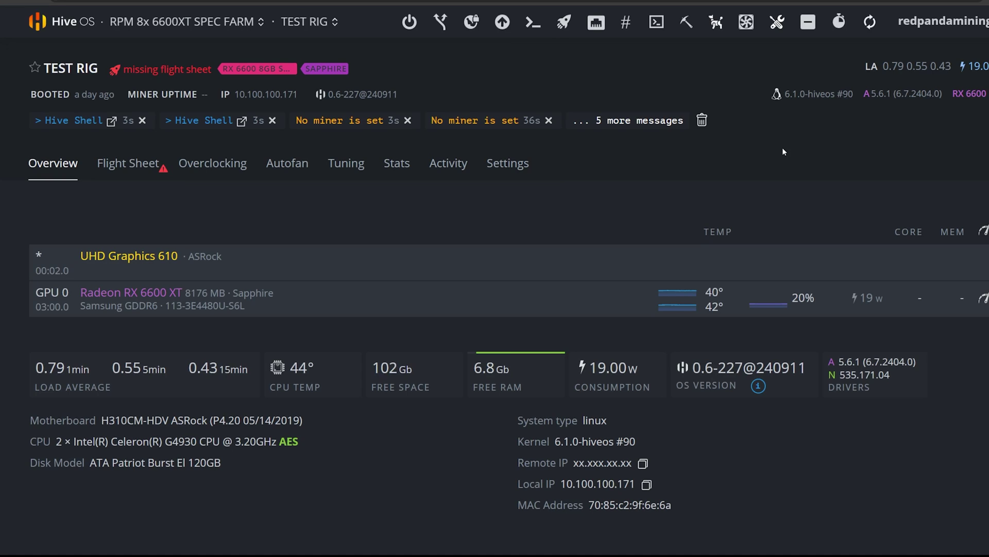
{"action": "left_click_drag", "start_coordinate": [502, 441], "coordinate": [641, 435]}
{"action": "left_click", "coordinate": [640, 440]}
{"action": "left_click_drag", "start_coordinate": [638, 442], "coordinate": [554, 444]}
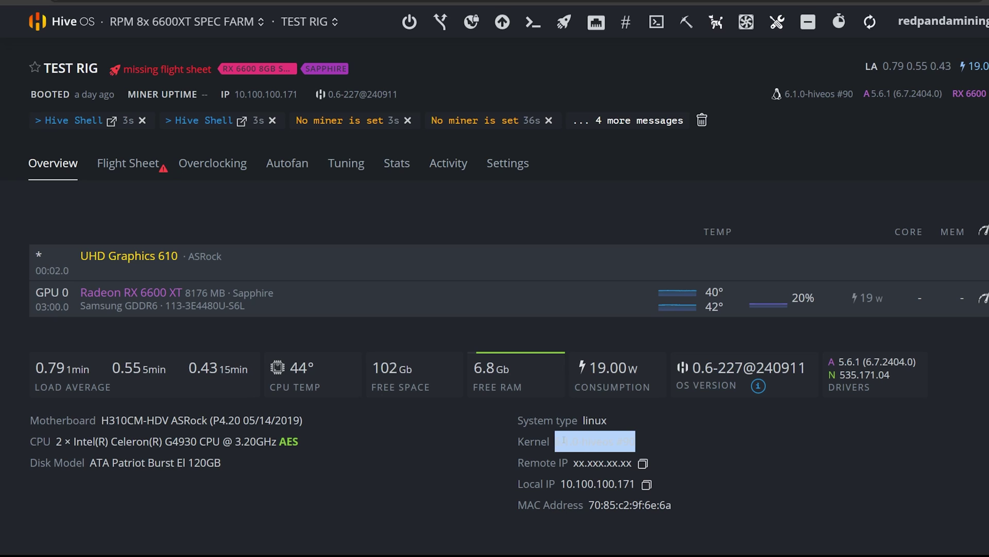
{"action": "left_click", "coordinate": [466, 442]}
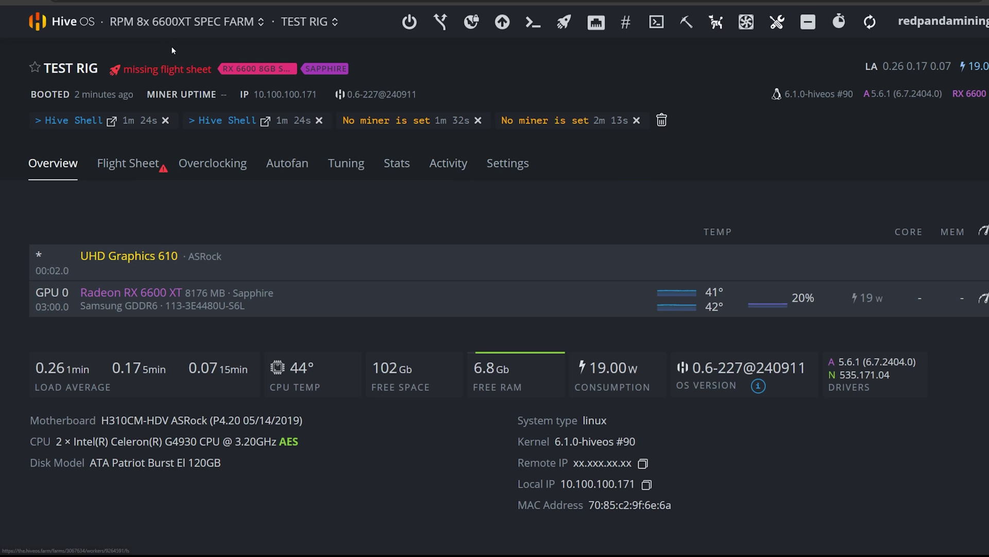
Go to the RPM 8x 6600XT SPEC FARM's wallet list and zoom the page out.
{"action": "left_click", "coordinate": [176, 24]}
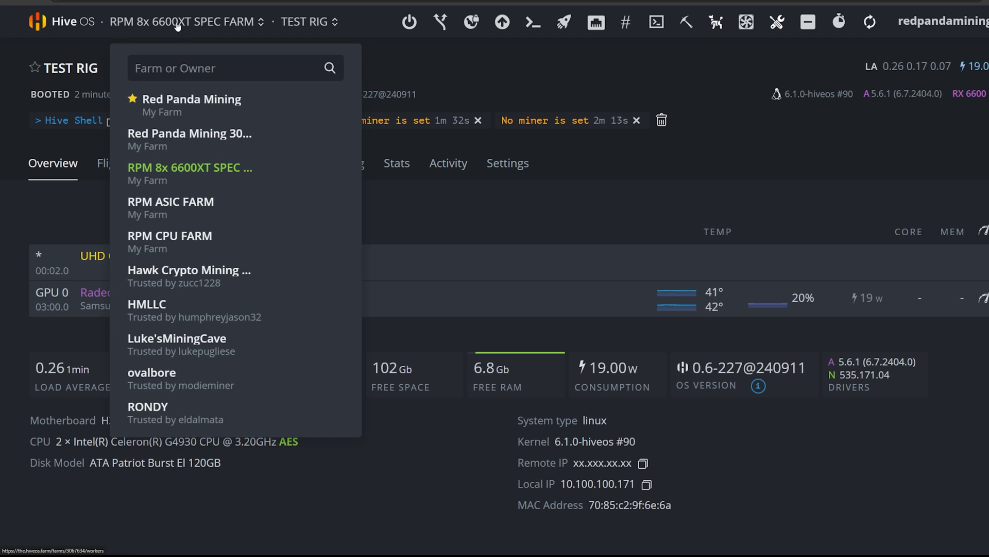
{"action": "left_click", "coordinate": [173, 163]}
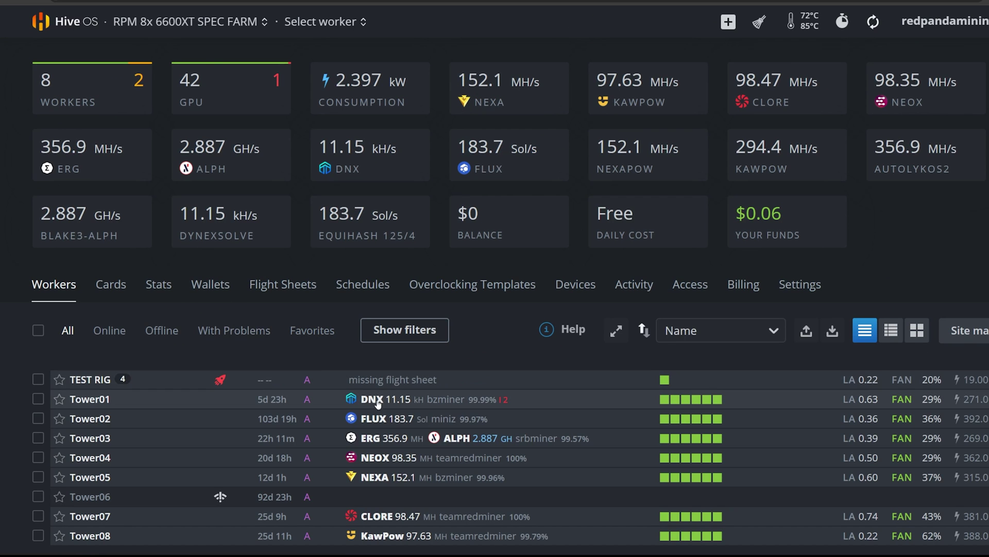
{"action": "left_click", "coordinate": [213, 289]}
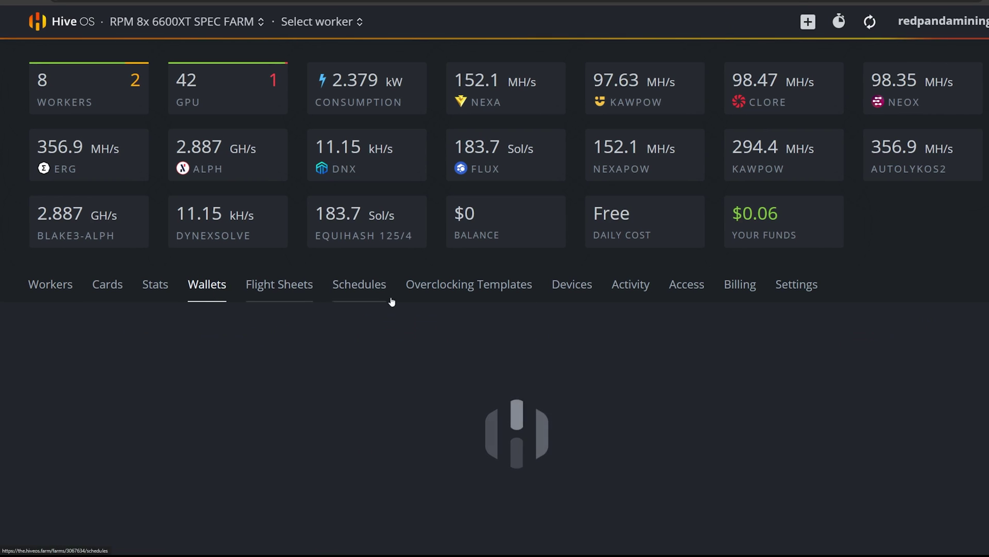
{"action": "key", "text": "ctrl+minus"}
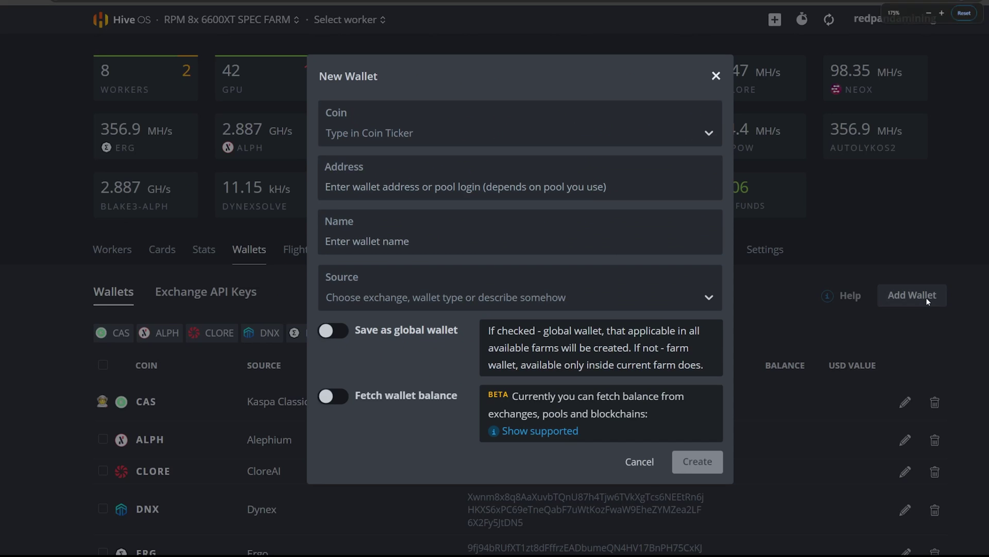
Add and save a new KLS wallet with the pasted Karlsen receive address.
{"action": "left_click", "coordinate": [922, 306]}
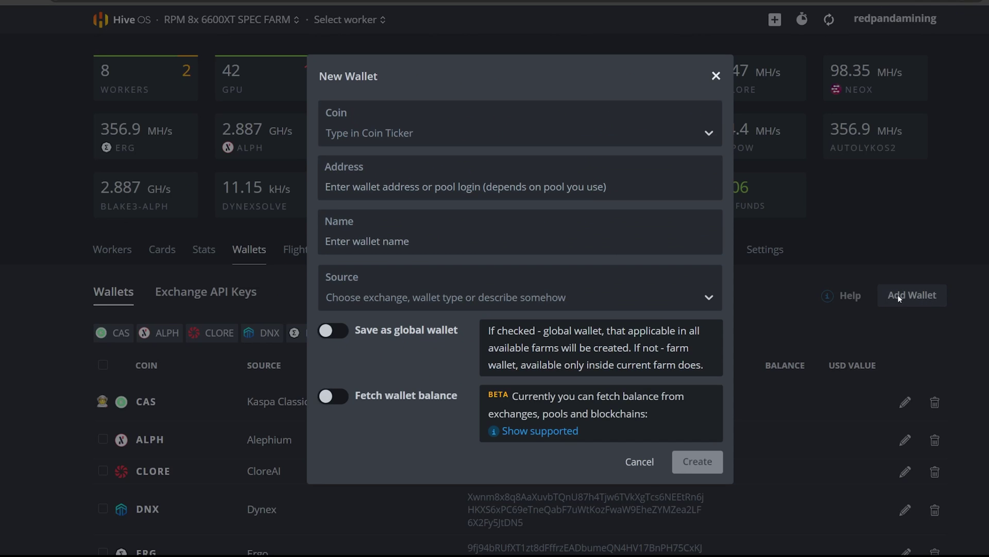
{"action": "left_click", "coordinate": [382, 133]}
{"action": "type", "text": "kls"}
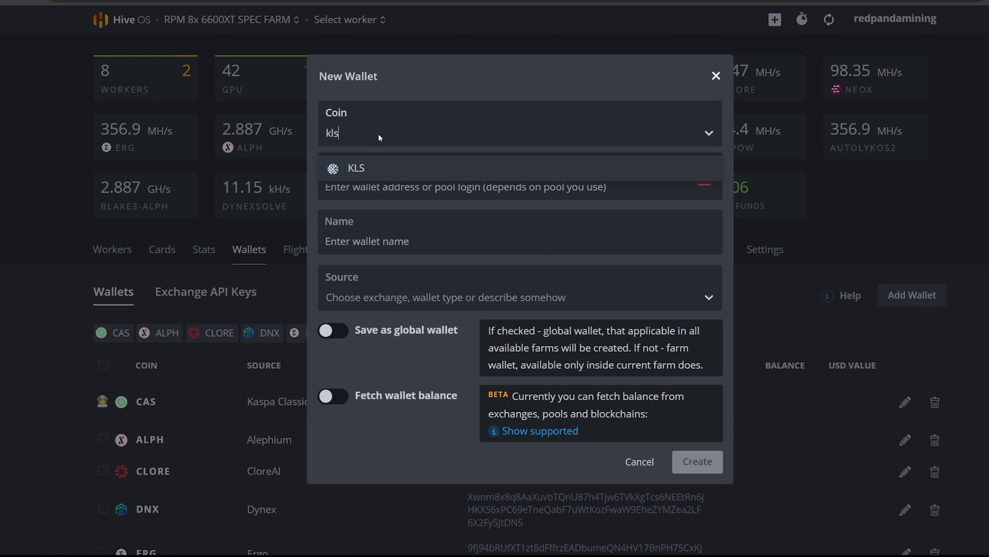
{"action": "left_click", "coordinate": [350, 168]}
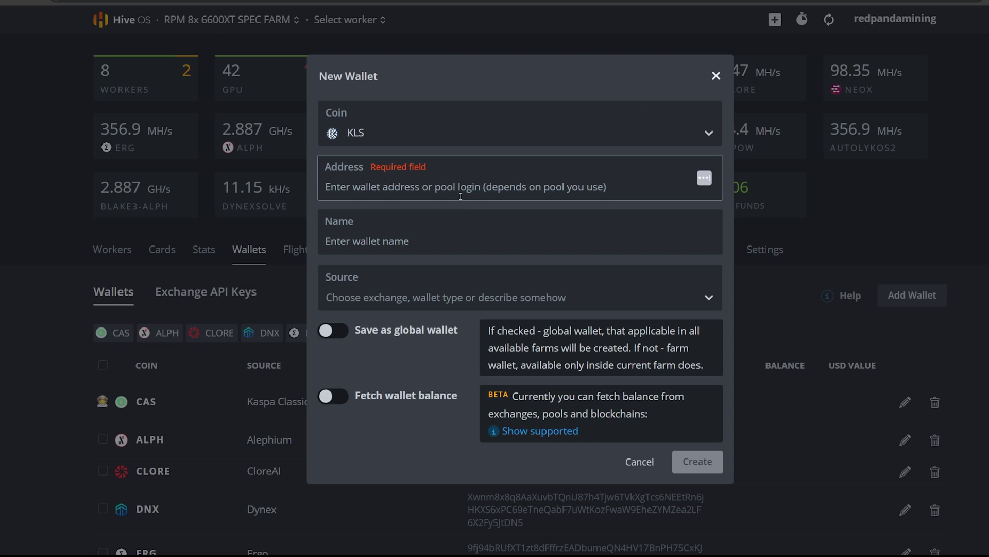
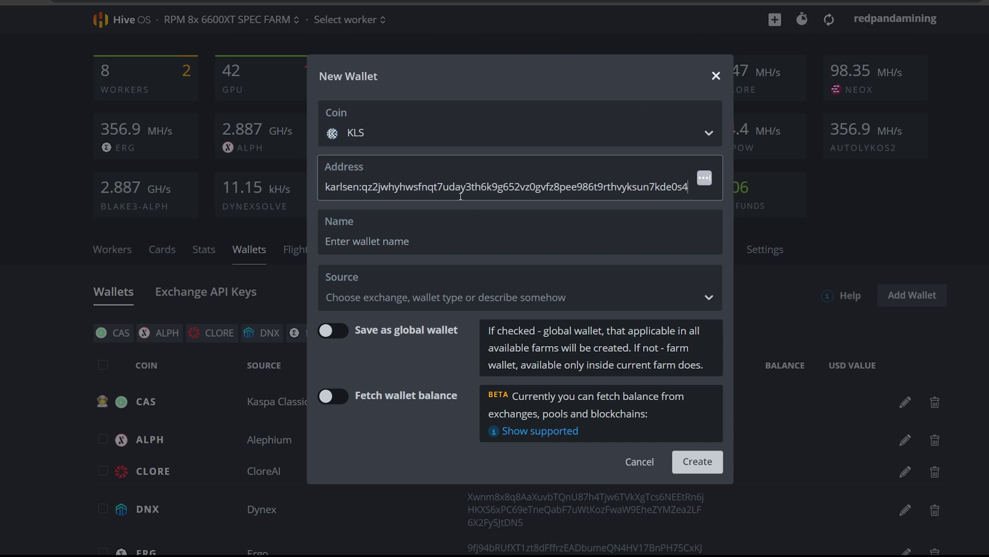
{"action": "left_click_drag", "start_coordinate": [484, 191], "coordinate": [221, 170]}
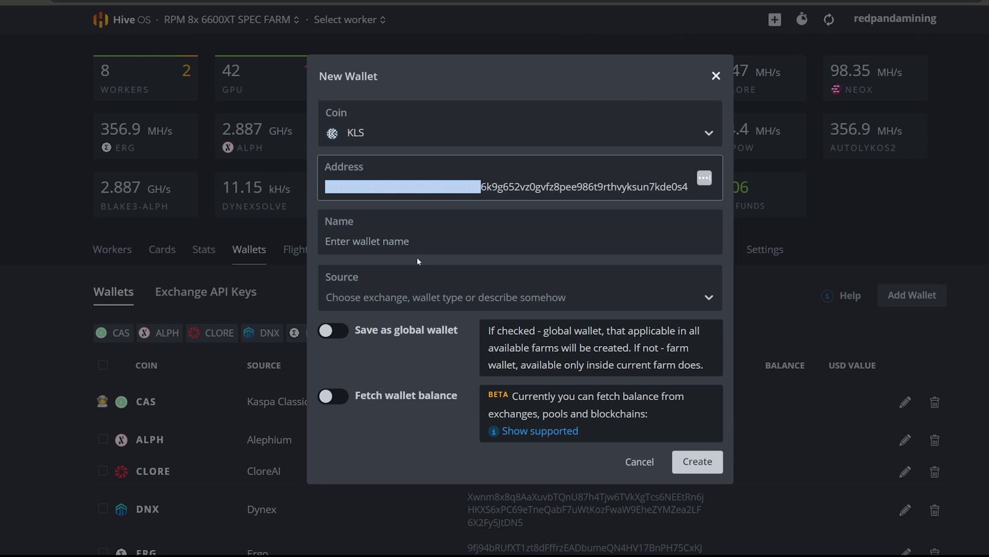
{"action": "left_click", "coordinate": [420, 239]}
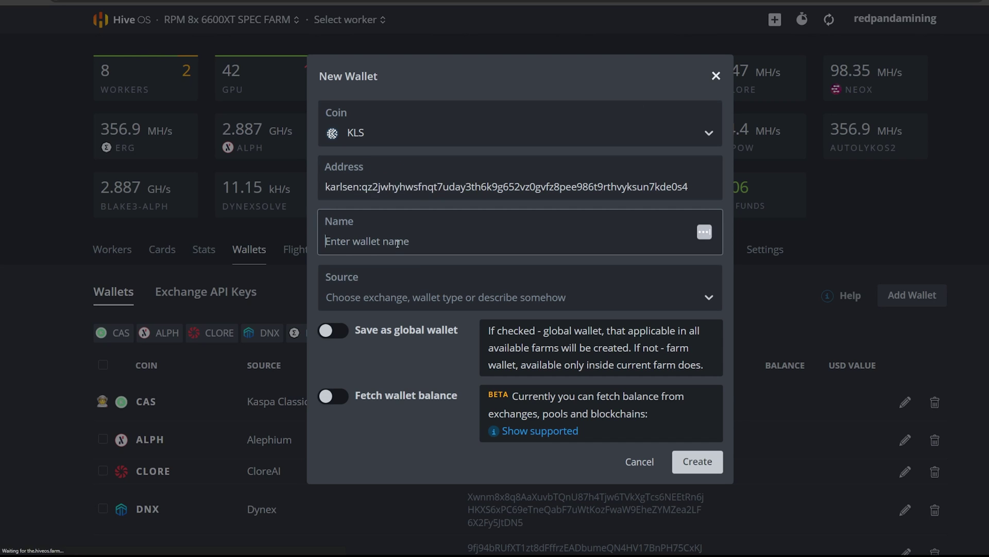
{"action": "left_click", "coordinate": [693, 466]}
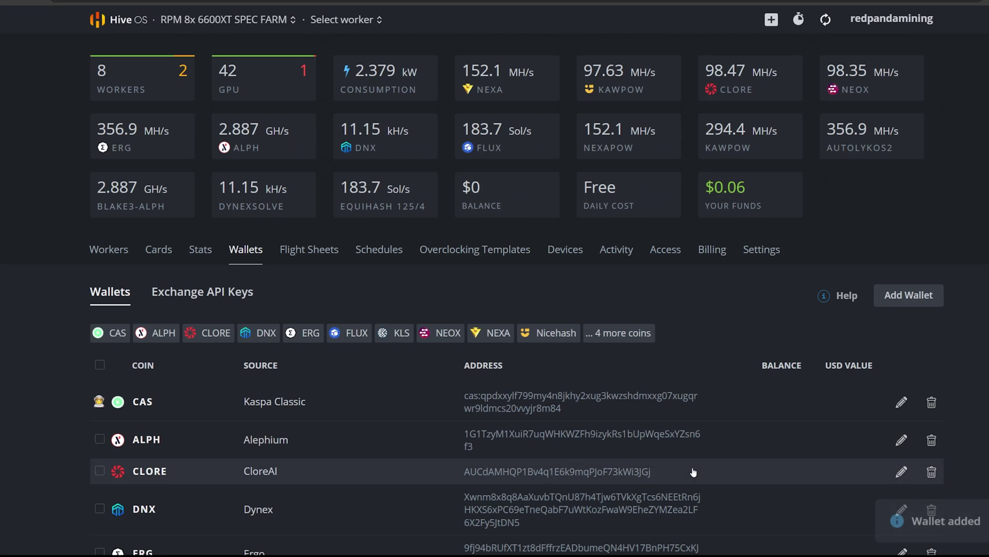
Copy the second KLS wallet address and go to Flight Sheets.
{"action": "scroll", "coordinate": [353, 291], "scroll_direction": "down", "scroll_amount": 7}
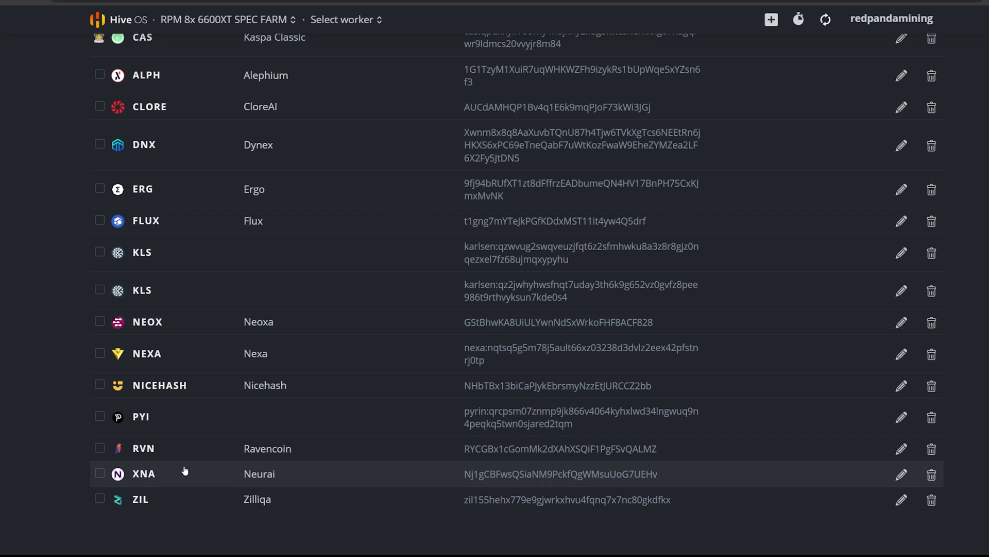
{"action": "left_click_drag", "start_coordinate": [444, 294], "coordinate": [577, 297]}
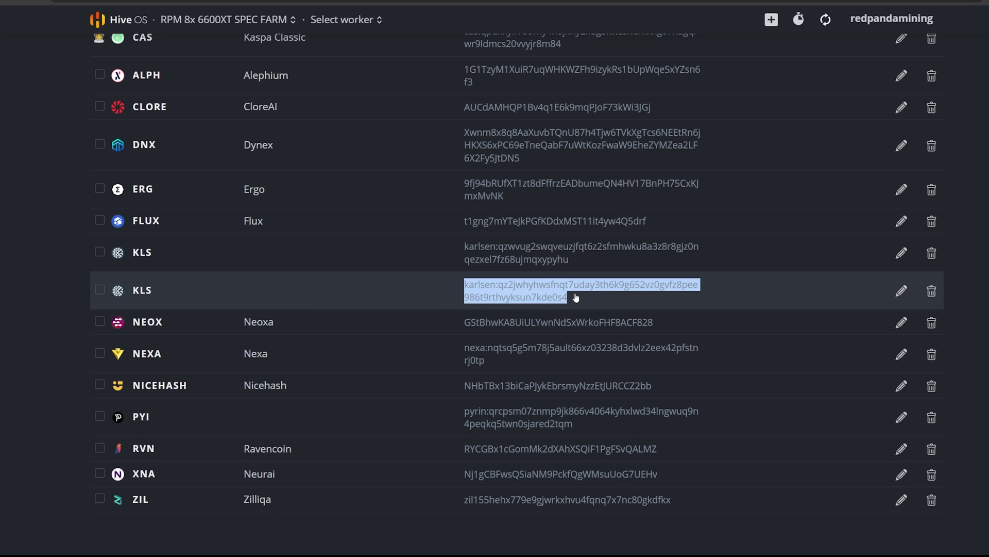
{"action": "left_click", "coordinate": [32, 273]}
{"action": "scroll", "coordinate": [33, 274], "scroll_direction": "up", "scroll_amount": 5}
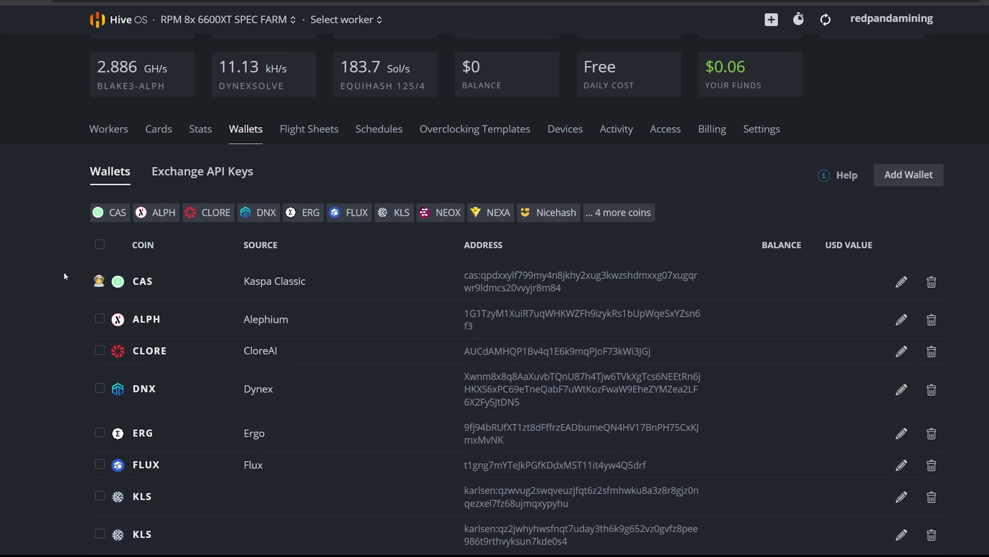
{"action": "left_click", "coordinate": [306, 132]}
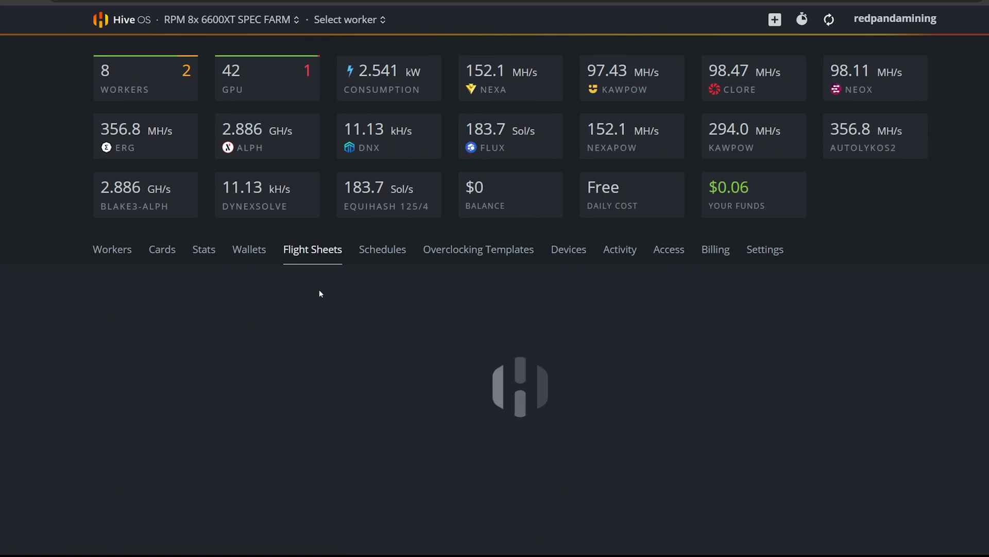
Set the new flight sheet's coin to KLS, wallet to the first KLS wallet, and pool to herominers.
{"action": "scroll", "coordinate": [292, 320], "scroll_direction": "down", "scroll_amount": 2}
{"action": "scroll", "coordinate": [292, 320], "scroll_direction": "down", "scroll_amount": 1}
{"action": "left_click", "coordinate": [242, 270]}
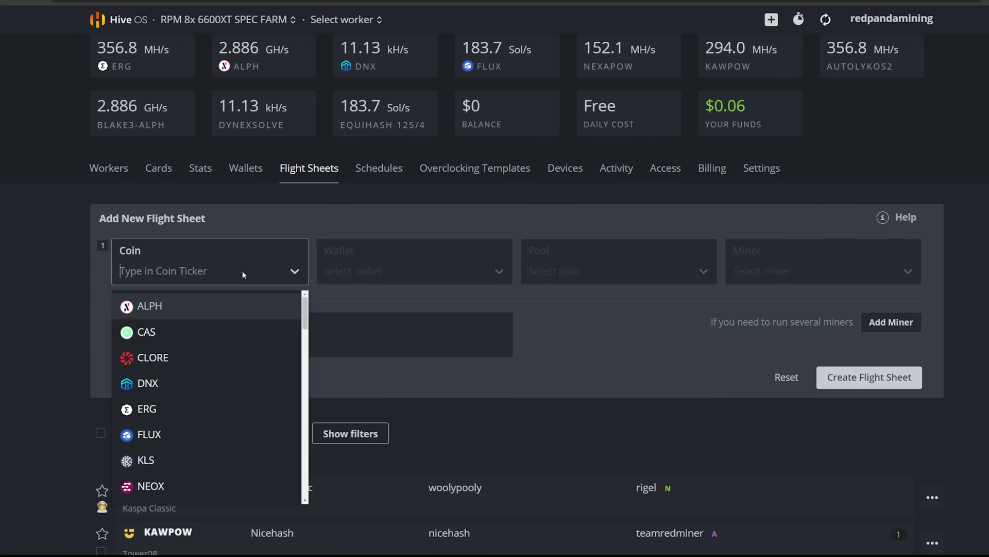
{"action": "type", "text": "kl"}
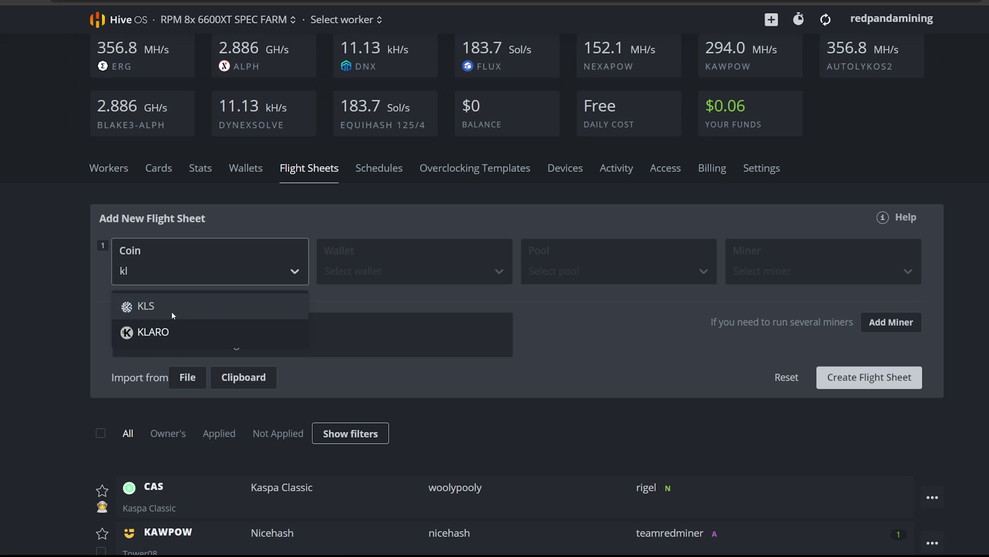
{"action": "left_click", "coordinate": [173, 314]}
{"action": "left_click", "coordinate": [381, 276]}
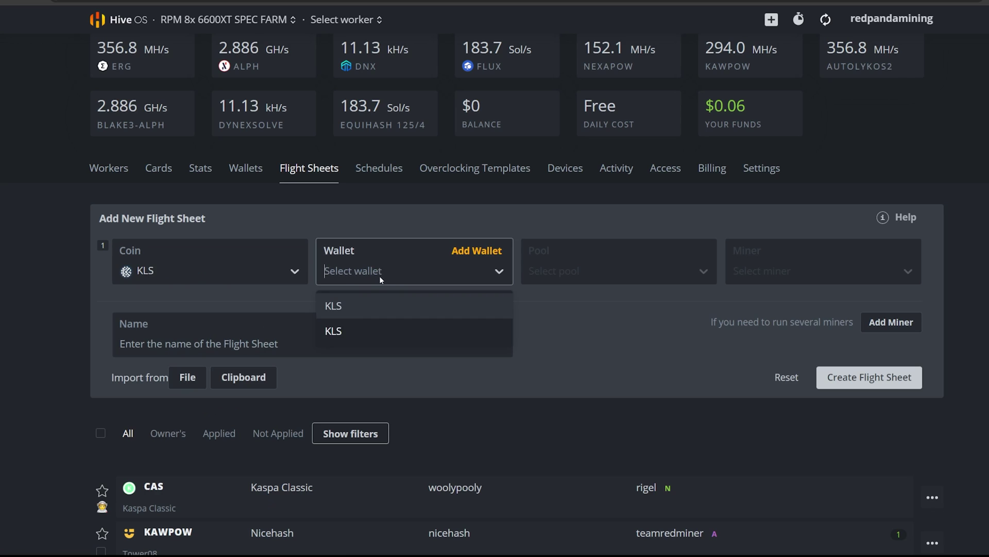
{"action": "left_click", "coordinate": [339, 311]}
{"action": "left_click", "coordinate": [589, 274]}
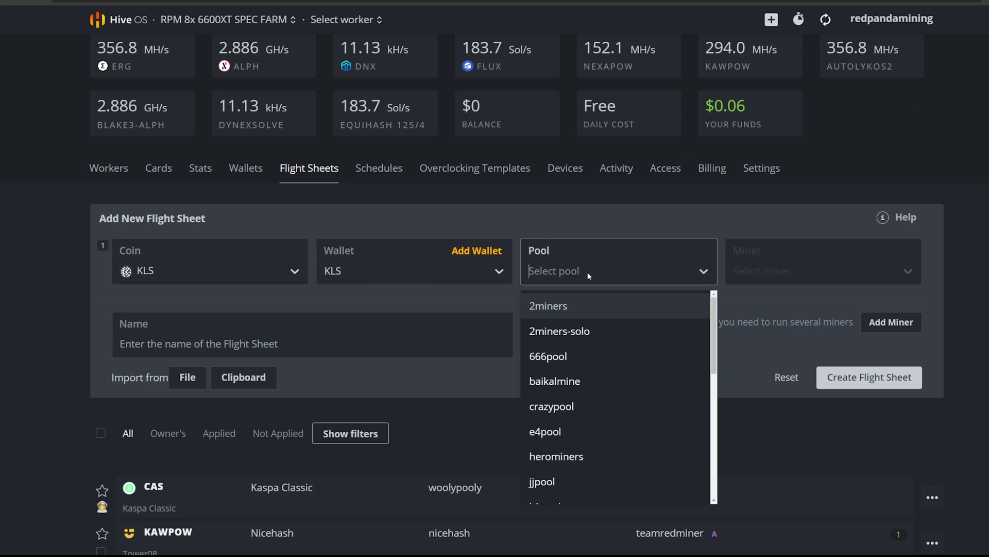
{"action": "scroll", "coordinate": [592, 356], "scroll_direction": "down", "scroll_amount": 3}
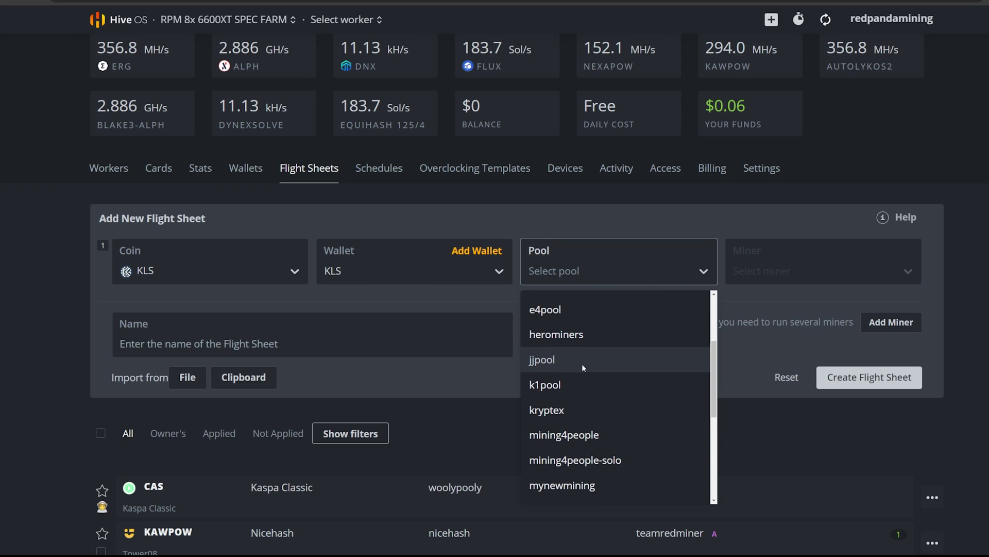
{"action": "left_click", "coordinate": [572, 336]}
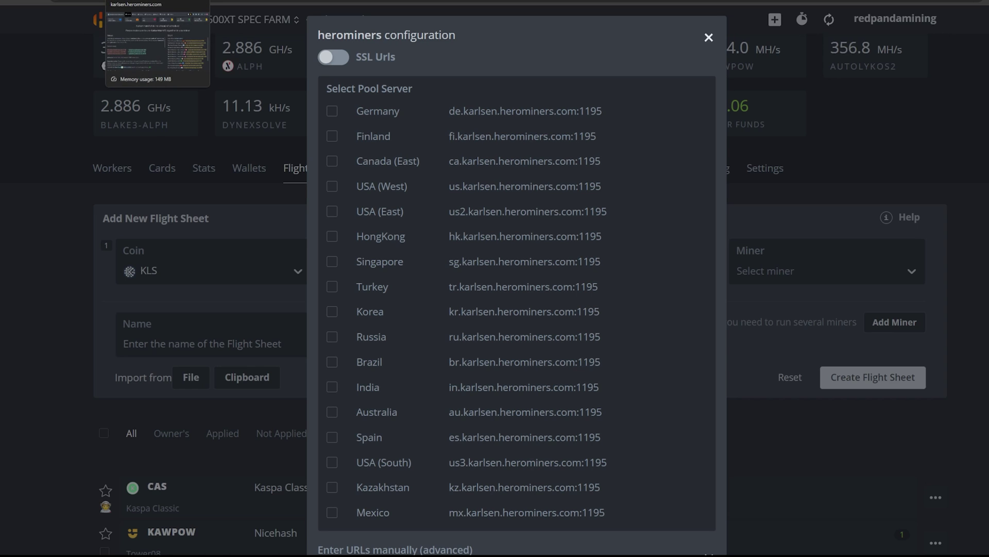
Check karlsen.herominers.com's server list, then select USA (West) and USA (East) and apply.
{"action": "left_click", "coordinate": [154, 1]}
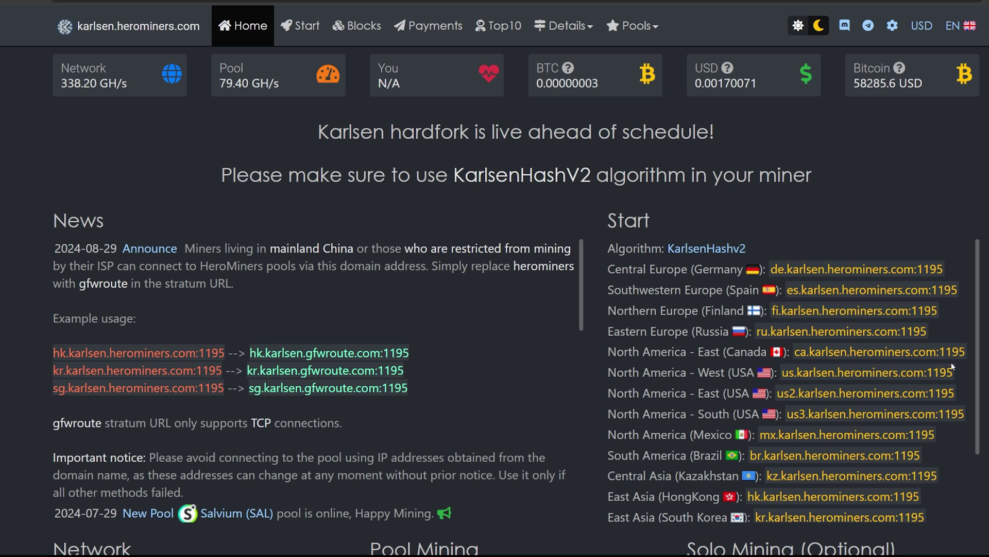
{"action": "left_click_drag", "start_coordinate": [967, 357], "coordinate": [788, 348]}
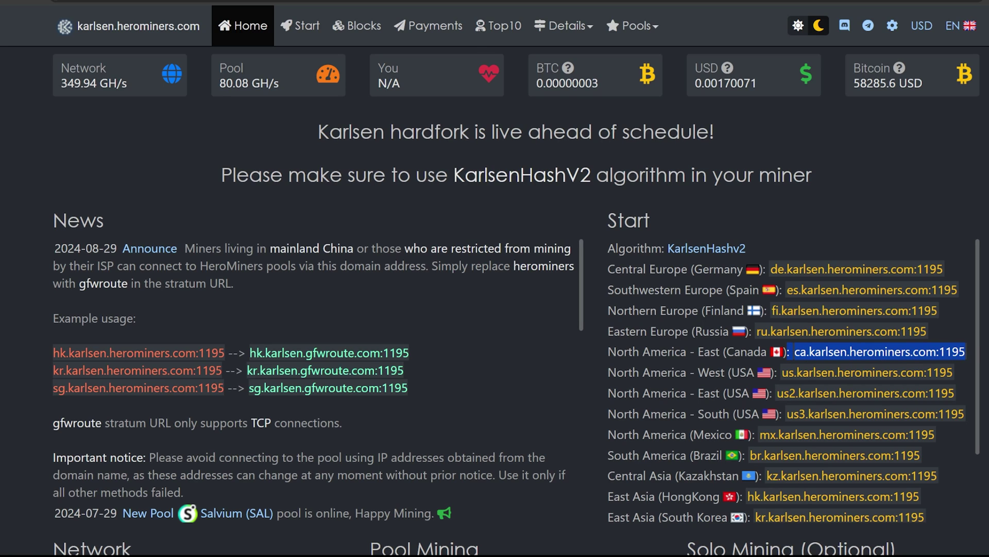
{"action": "key", "text": "ctrl+Tab"}
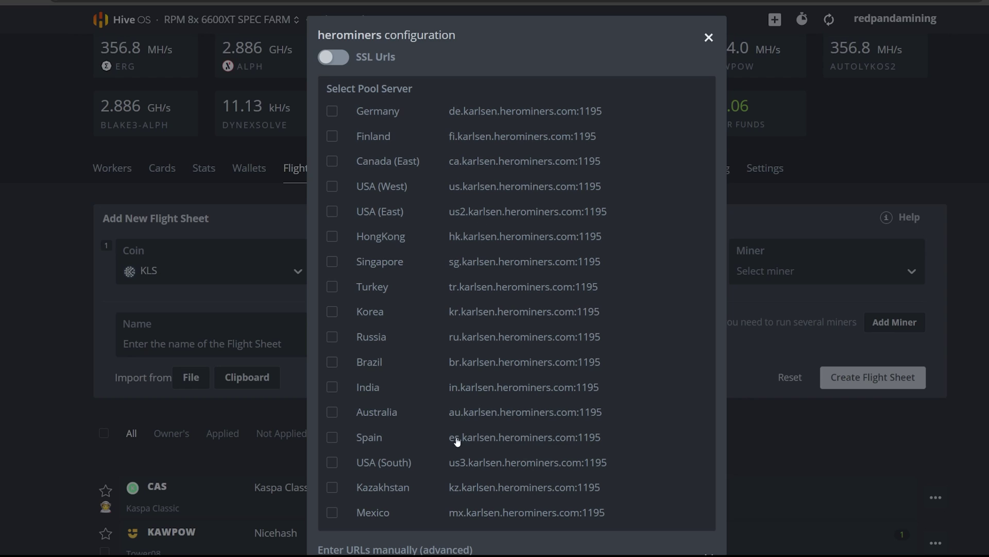
{"action": "left_click", "coordinate": [332, 186]}
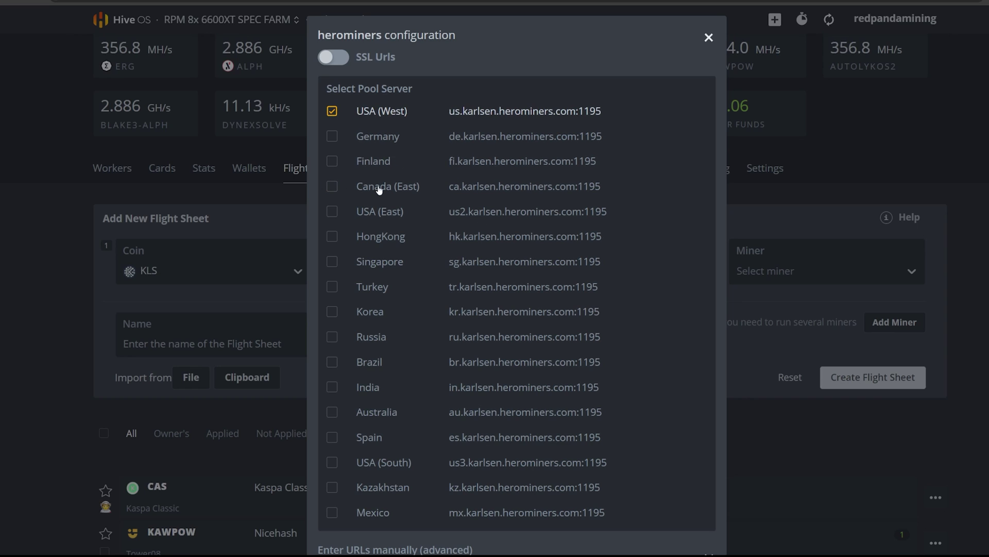
{"action": "left_click", "coordinate": [332, 212]}
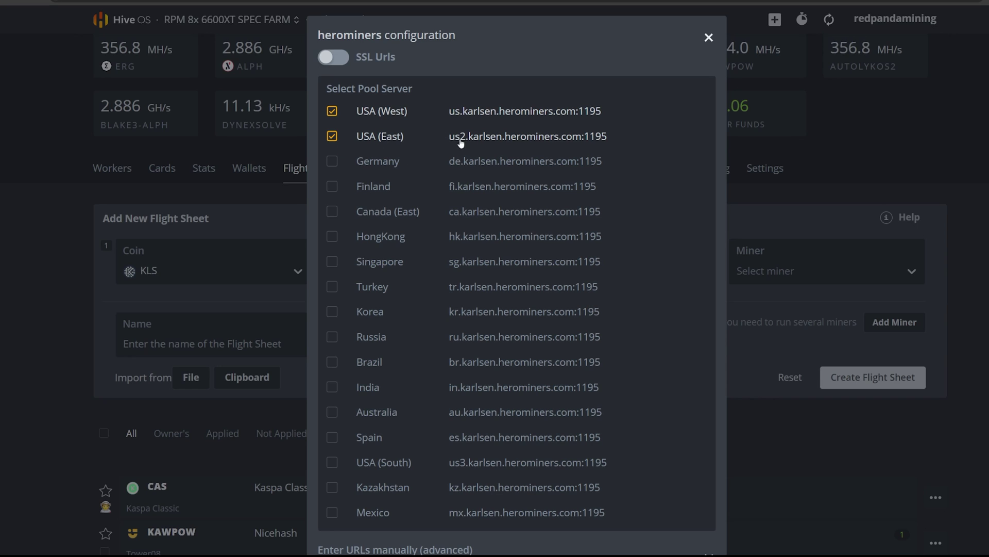
{"action": "scroll", "coordinate": [565, 416], "scroll_direction": "down", "scroll_amount": 3}
{"action": "left_click", "coordinate": [685, 522]}
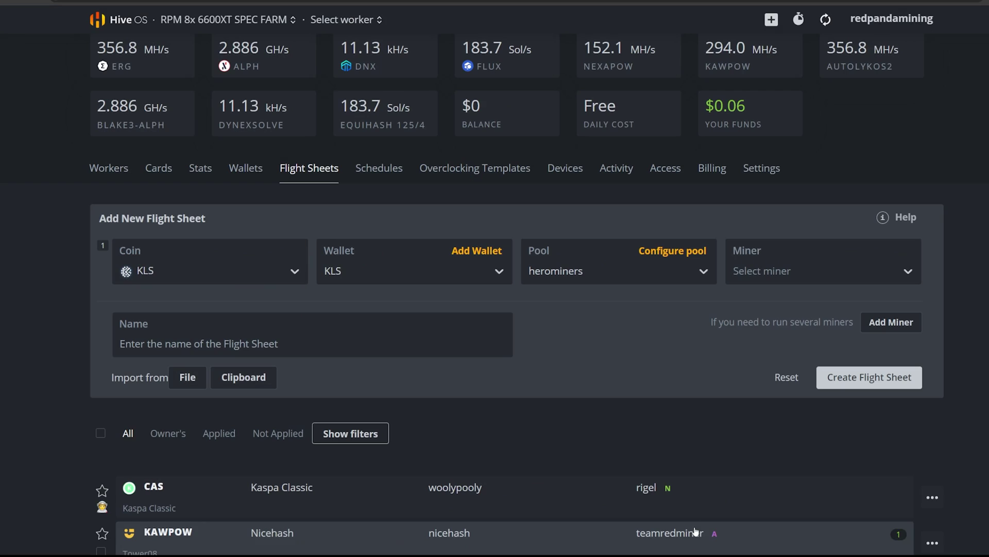
Choose SRBMiner-MULTI as the flight sheet's miner.
{"action": "left_click", "coordinate": [771, 272]}
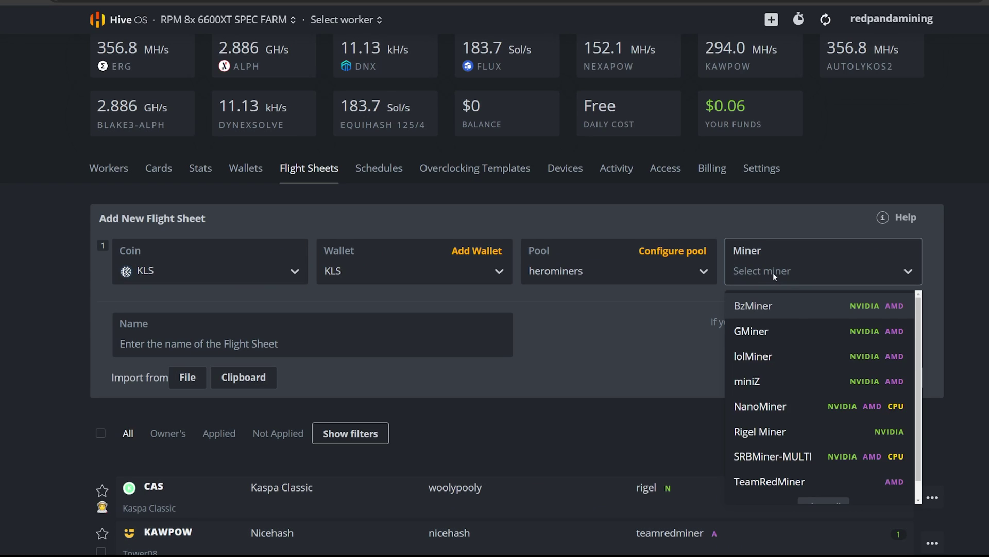
{"action": "type", "text": "srb"}
{"action": "left_click", "coordinate": [773, 306]}
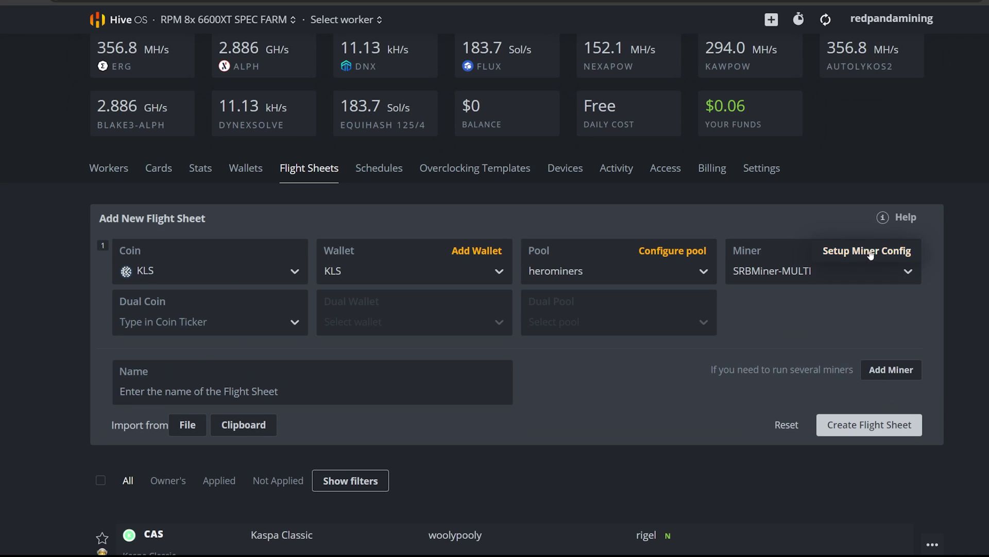
Set the SRBMiner-MULTI hash algorithm to karlsenhashv2.
{"action": "left_click", "coordinate": [891, 256]}
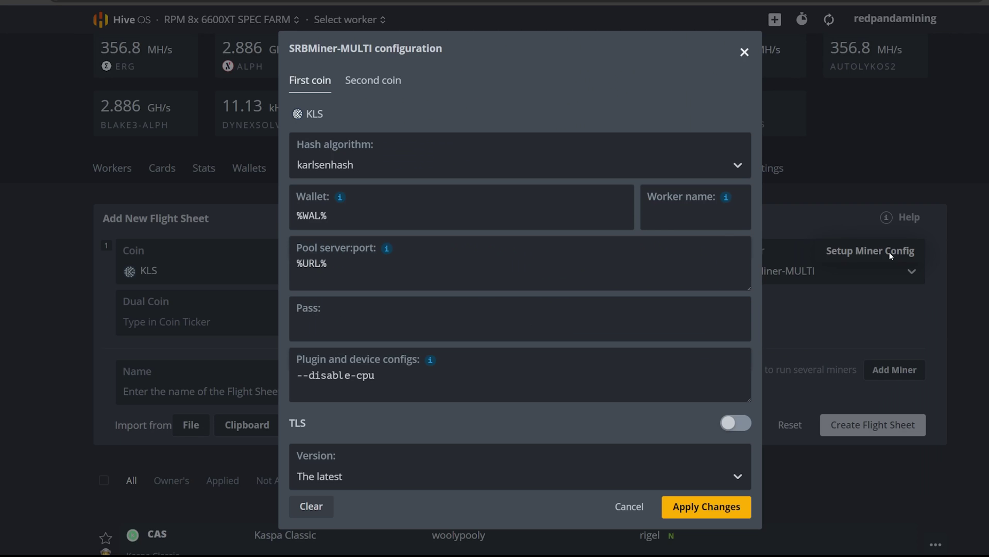
{"action": "left_click", "coordinate": [385, 164]}
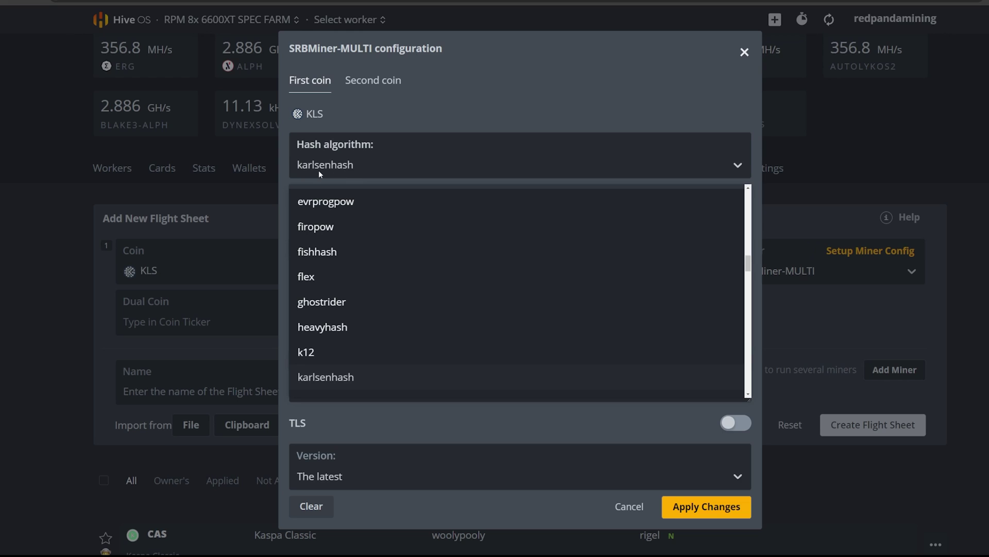
{"action": "scroll", "coordinate": [366, 214], "scroll_direction": "down", "scroll_amount": 2}
{"action": "left_click", "coordinate": [393, 160]}
{"action": "left_click", "coordinate": [393, 161]}
{"action": "scroll", "coordinate": [335, 289], "scroll_direction": "down", "scroll_amount": 3}
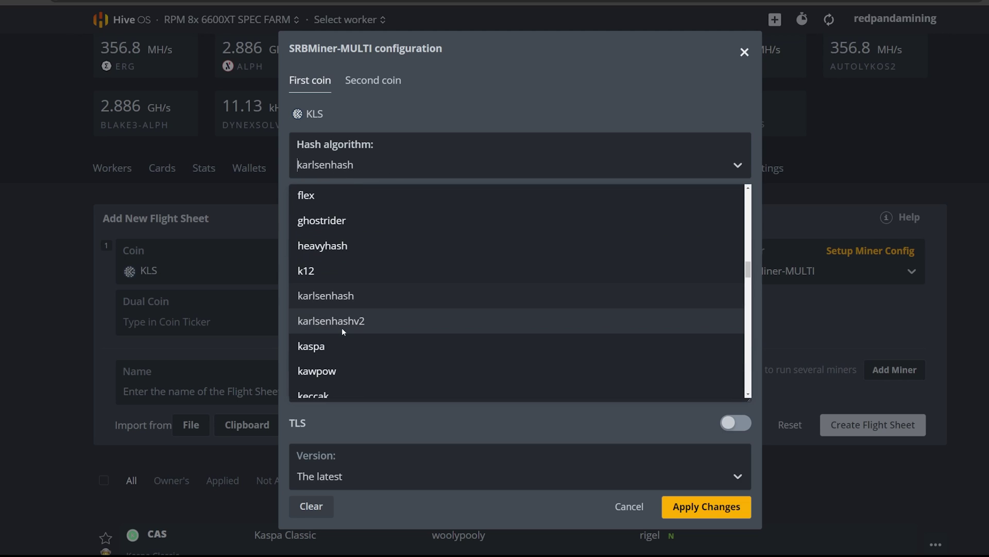
{"action": "left_click", "coordinate": [342, 325]}
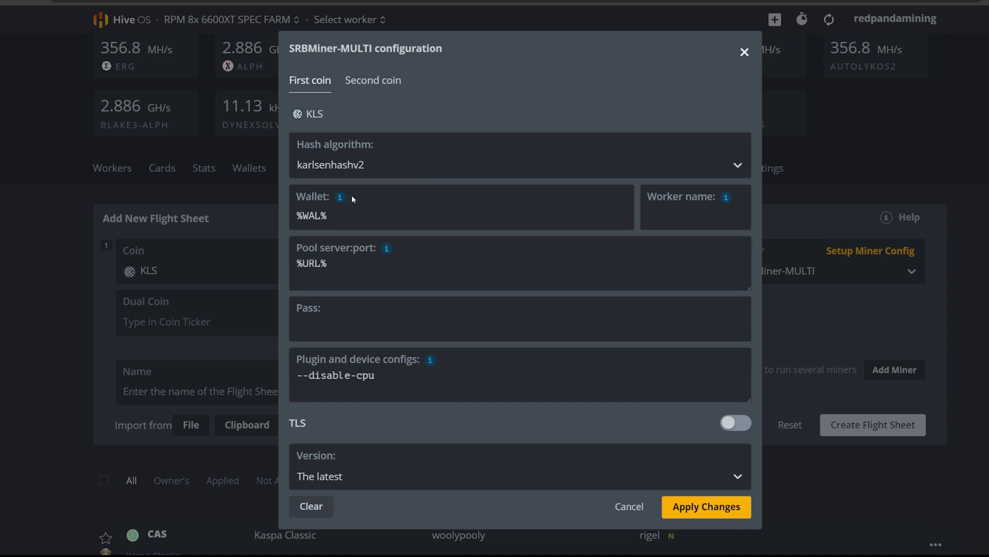
Fill in %WORKER_NAME% as the miner's worker name.
{"action": "triple_click", "coordinate": [341, 220]}
{"action": "left_click", "coordinate": [426, 217]}
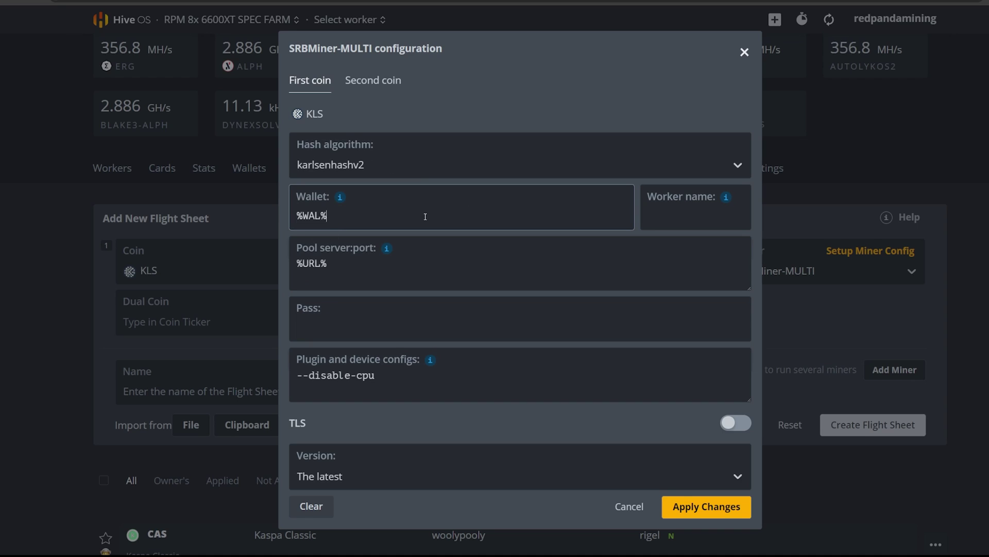
{"action": "left_click", "coordinate": [670, 214]}
{"action": "mouse_move", "coordinate": [726, 197]}
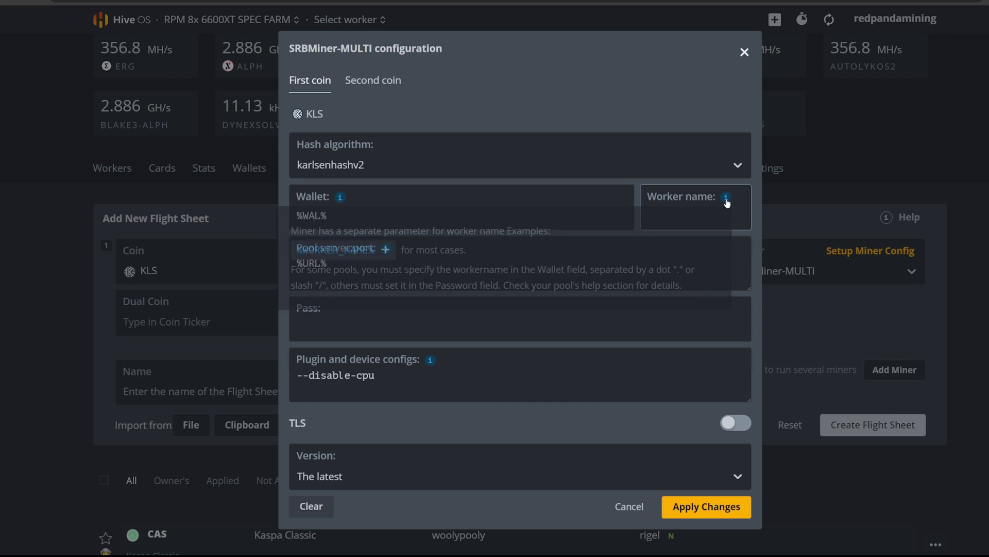
{"action": "left_click", "coordinate": [396, 250]}
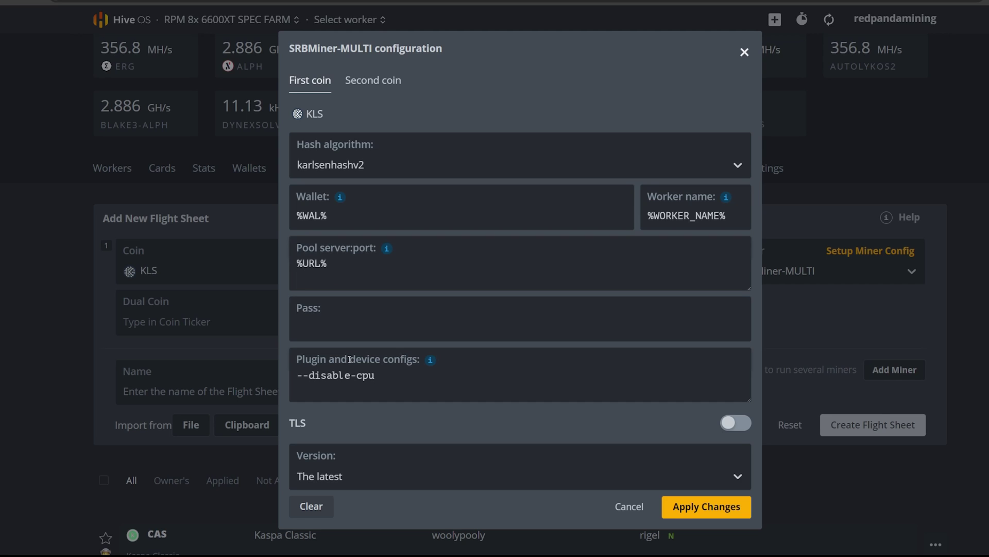
{"action": "left_click", "coordinate": [690, 506]}
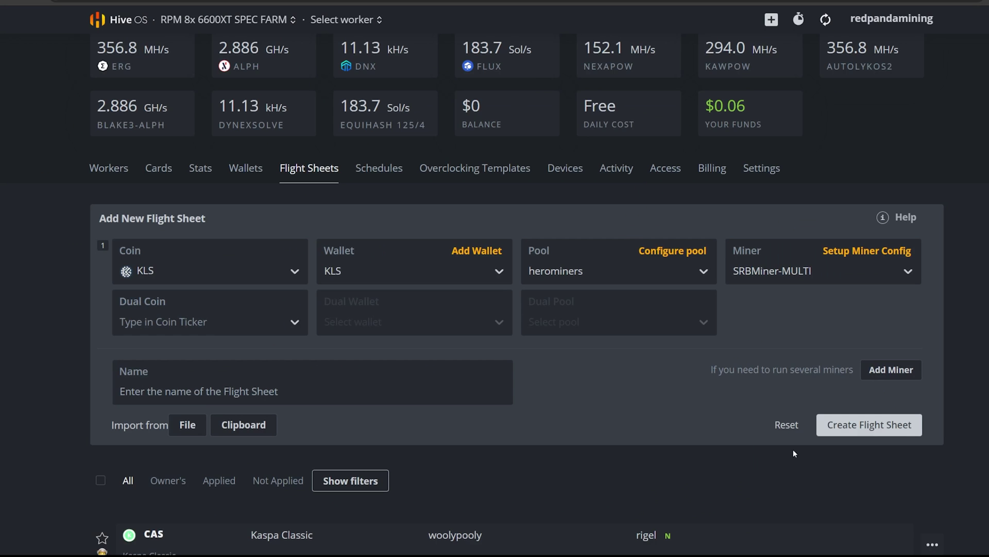
{"action": "left_click", "coordinate": [301, 381]}
{"action": "type", "text": "6600xt"}
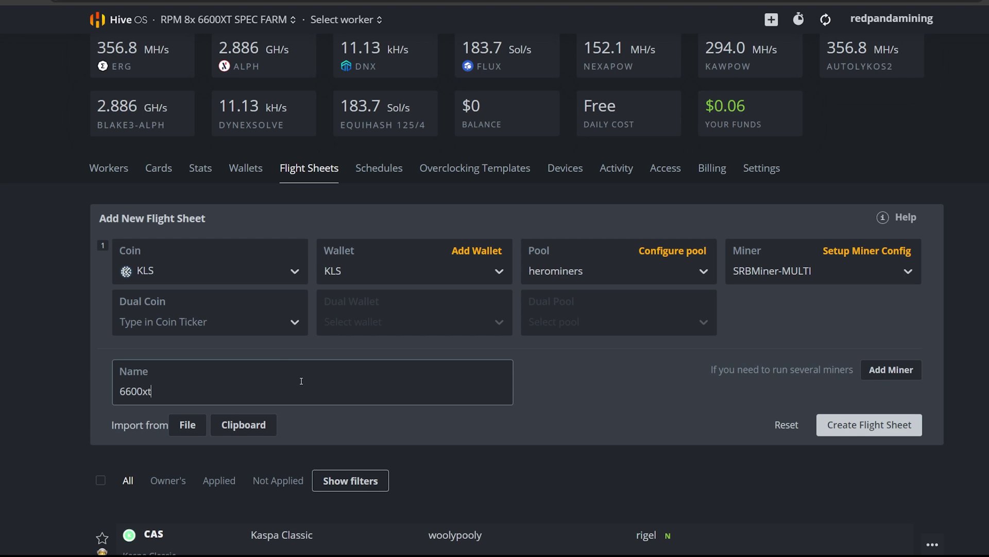
{"action": "left_click", "coordinate": [869, 425]}
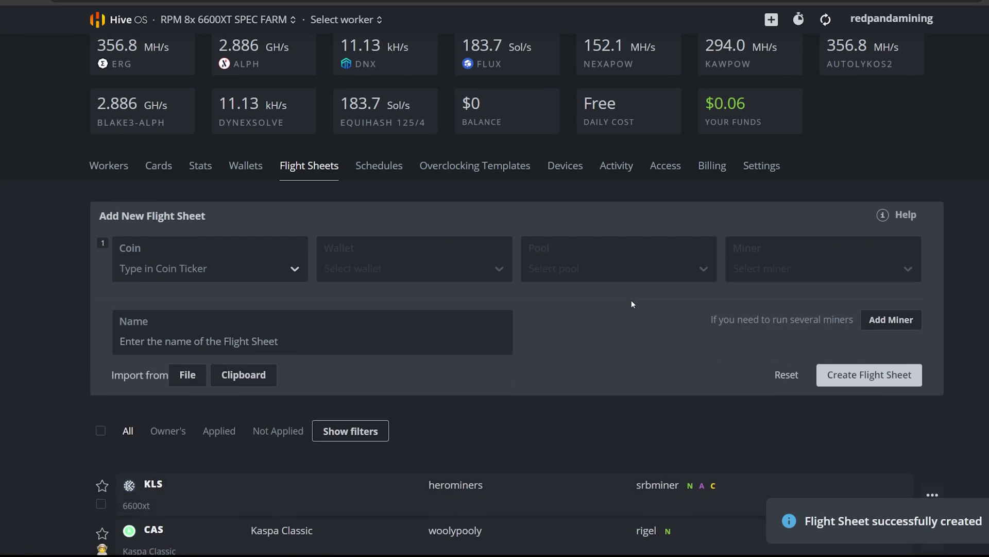
{"action": "scroll", "coordinate": [631, 300], "scroll_direction": "down", "scroll_amount": 8}
{"action": "scroll", "coordinate": [415, 193], "scroll_direction": "up", "scroll_amount": 3}
{"action": "scroll", "coordinate": [416, 196], "scroll_direction": "up", "scroll_amount": 3}
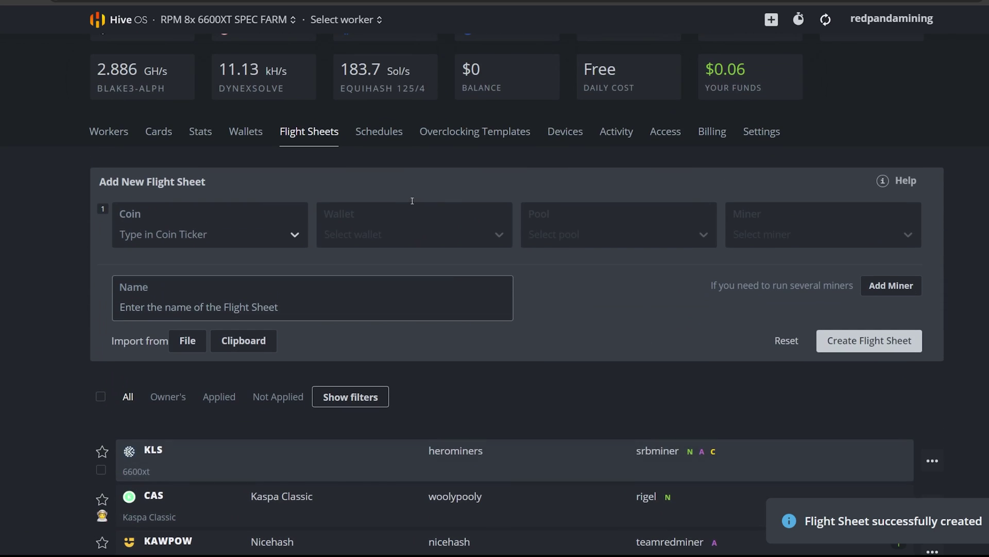
{"action": "left_click", "coordinate": [106, 132]}
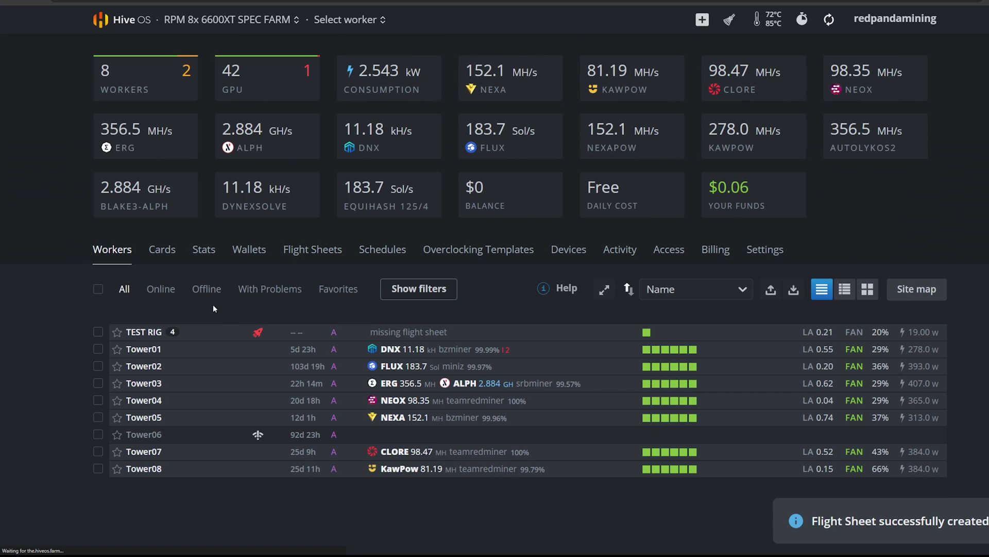
{"action": "left_click", "coordinate": [144, 332]}
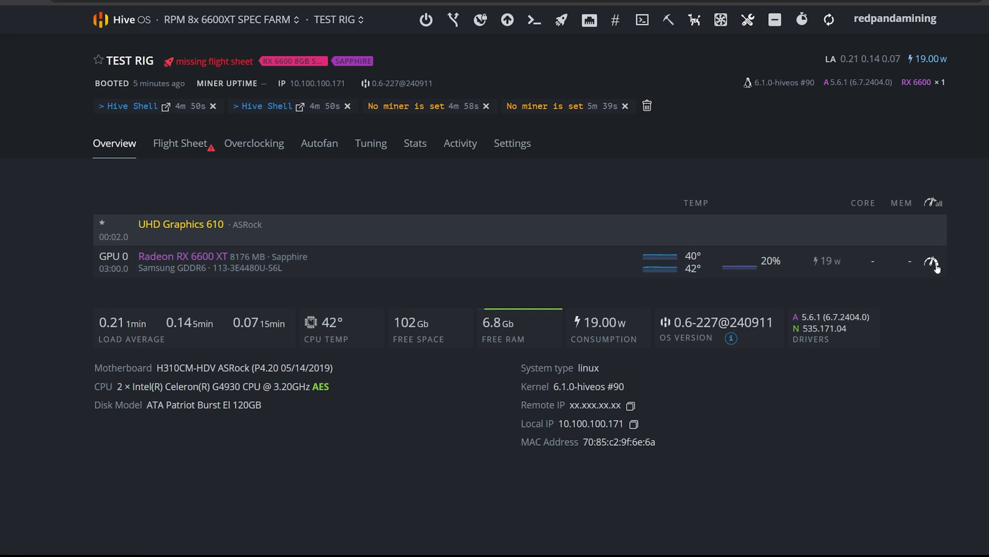
Apply GPU 0's overclock: core 950 MHz/700 mV, memory 1055 MHz/1275 mV, MVDDC 775 mV.
{"action": "left_click", "coordinate": [932, 263]}
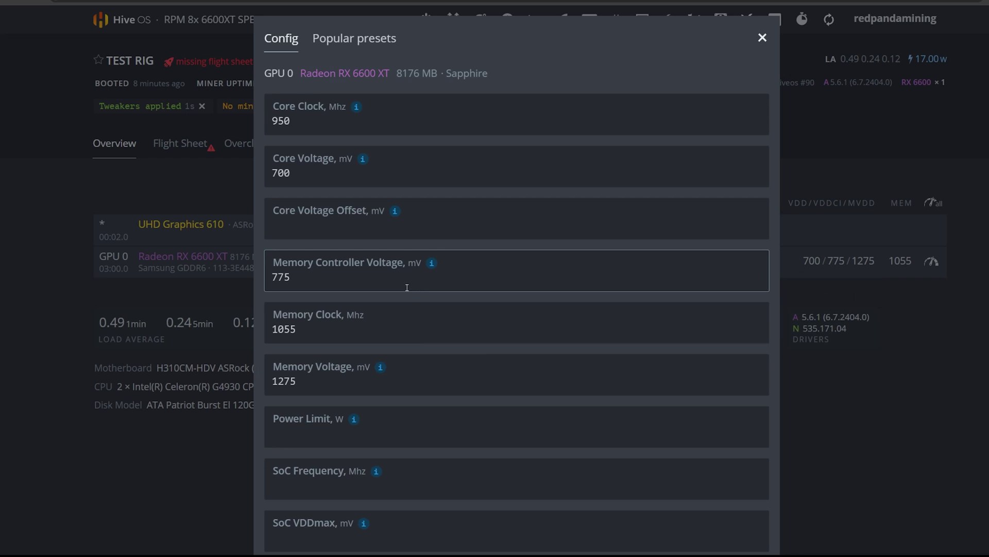
{"action": "scroll", "coordinate": [404, 283], "scroll_direction": "down", "scroll_amount": 3}
{"action": "scroll", "coordinate": [558, 345], "scroll_direction": "up", "scroll_amount": 1}
{"action": "scroll", "coordinate": [567, 361], "scroll_direction": "down", "scroll_amount": 1}
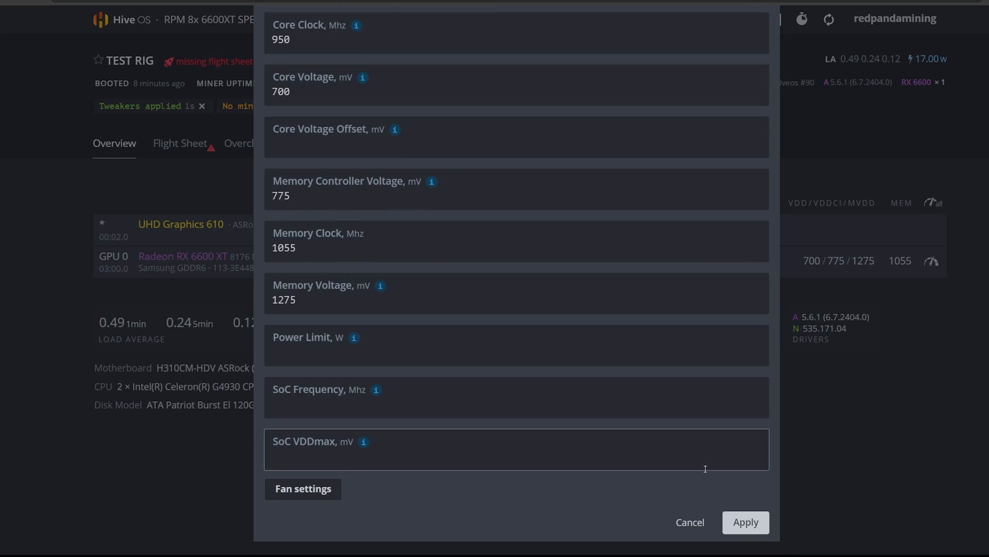
{"action": "left_click", "coordinate": [751, 523]}
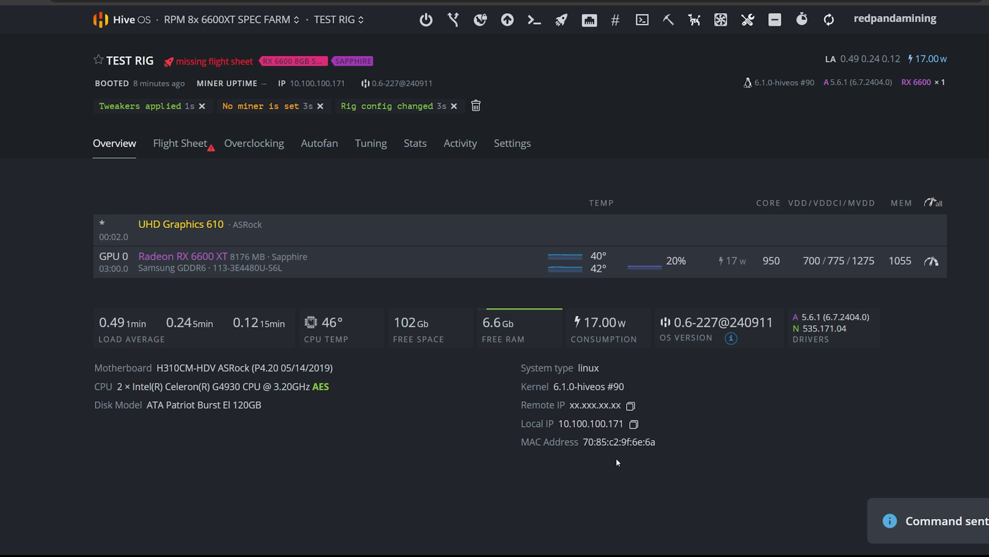
{"action": "left_click", "coordinate": [183, 145]}
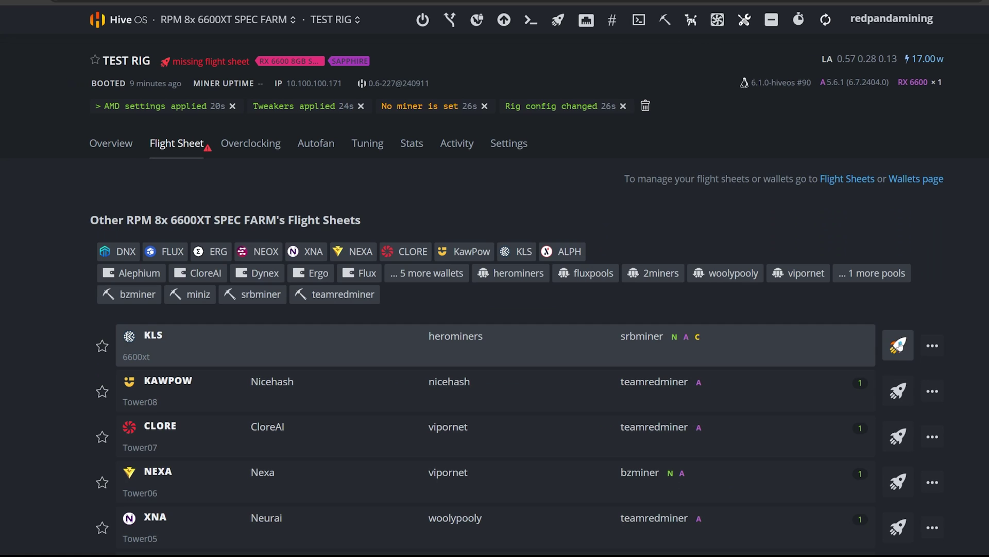
Launch the 6600xt KLS flight sheet on TEST RIG and return to the Overview.
{"action": "left_click", "coordinate": [900, 348]}
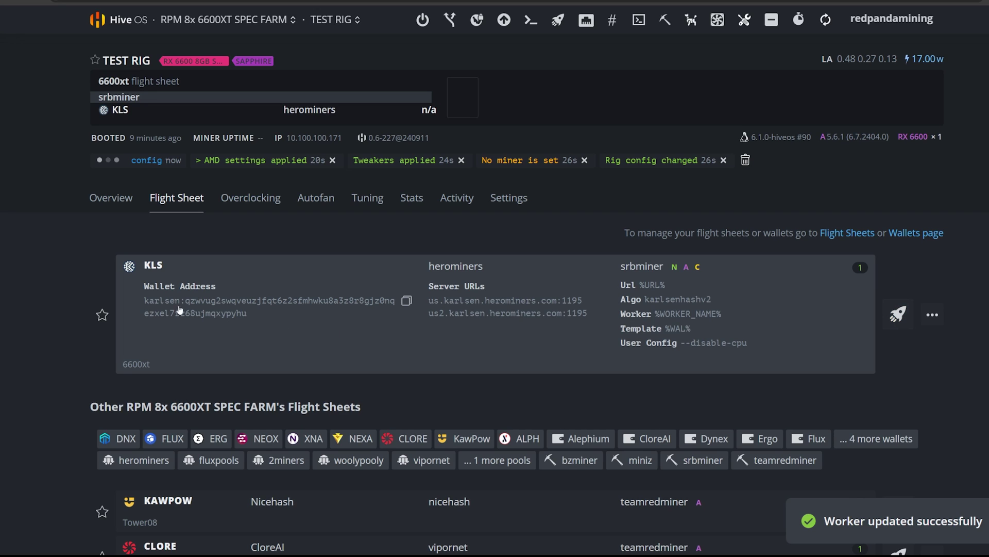
{"action": "left_click", "coordinate": [102, 214]}
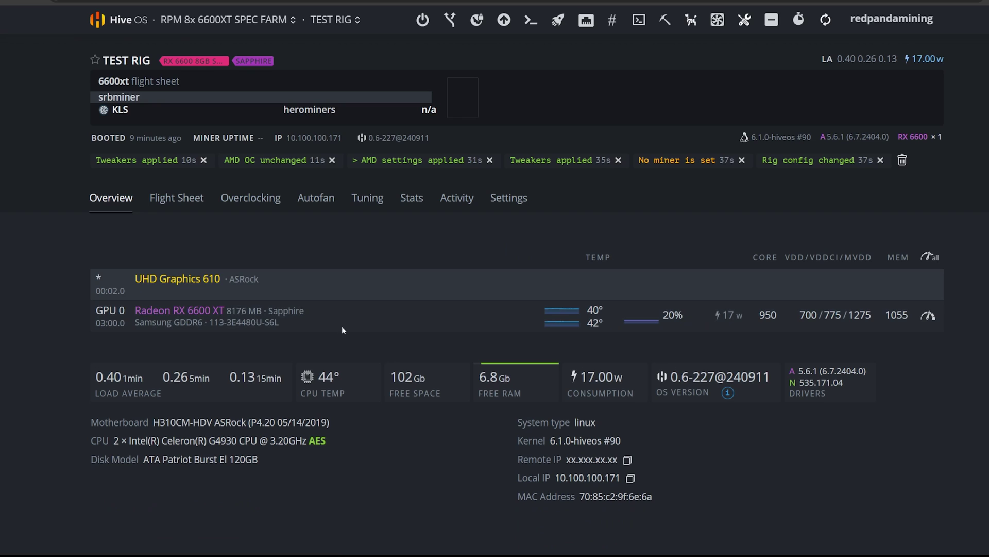
Open the rig's web shell, log in as user, and run miner to view srbminer.
{"action": "left_click", "coordinate": [310, 141]}
{"action": "type", "text": "user"}
{"action": "key", "text": "Return"}
{"action": "key", "text": "Return"}
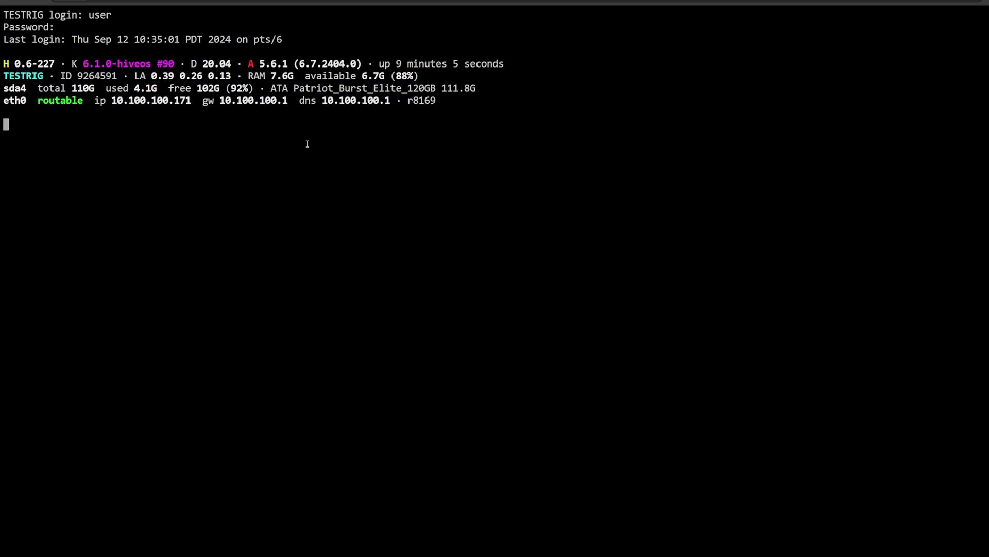
{"action": "type", "text": "miner"}
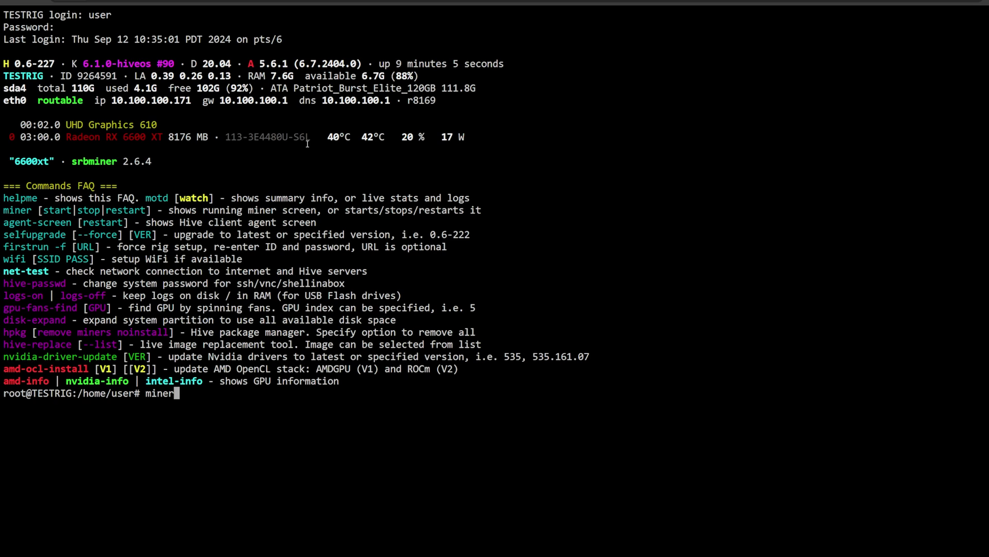
{"action": "key", "text": "Return"}
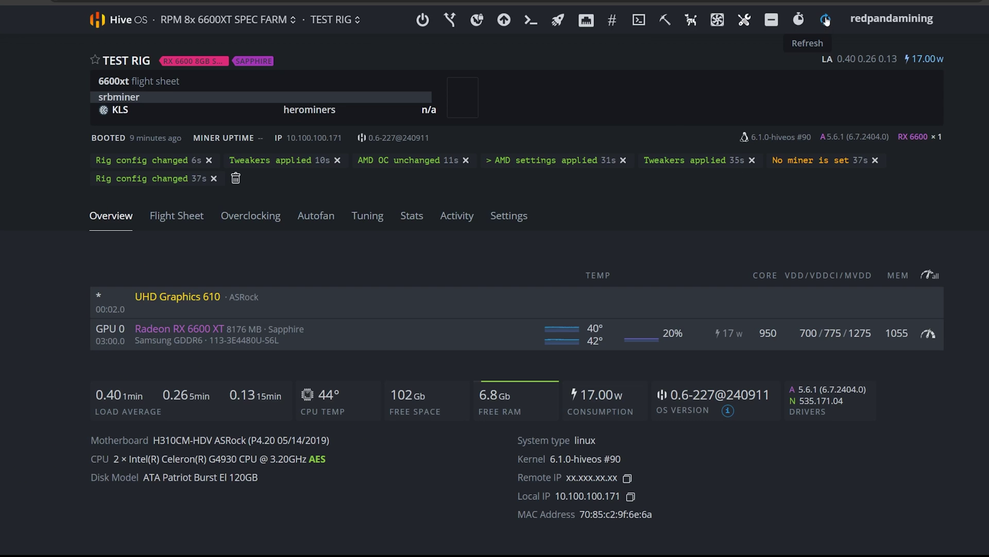
Refresh TEST RIG's stats, then enter 20.5 as the KLS hashrate on hashrate.no.
{"action": "left_click", "coordinate": [826, 21]}
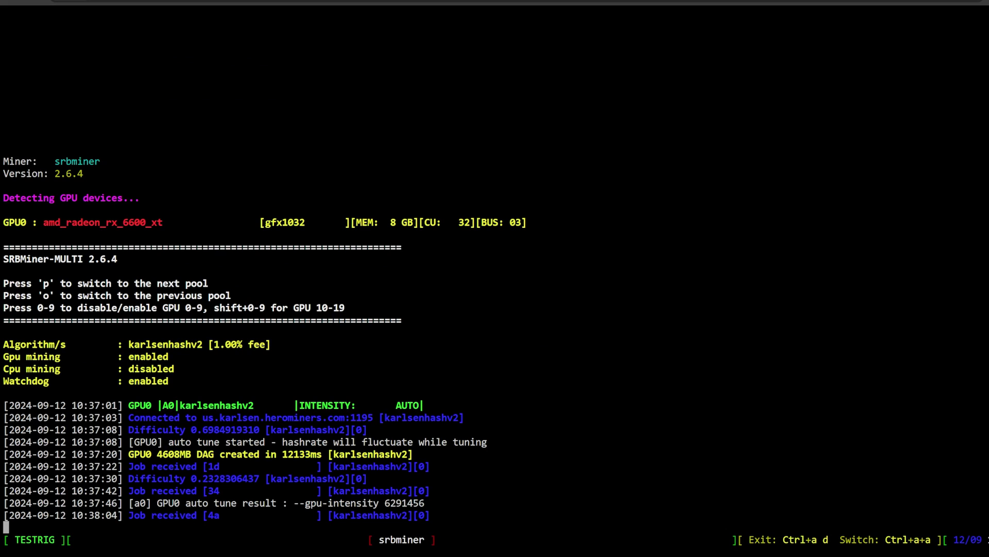
{"action": "left_click", "coordinate": [679, 181]}
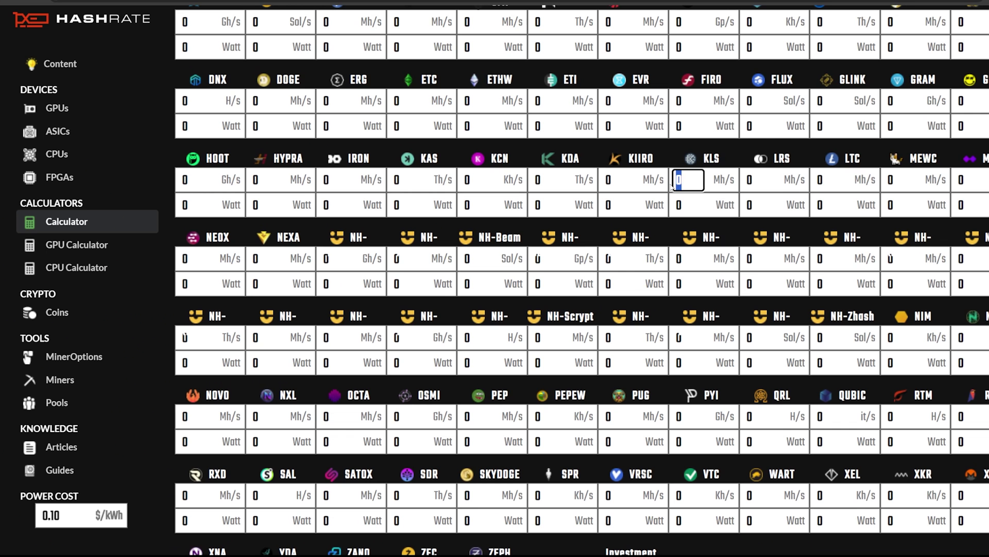
Enter 20.5 MH/s and 58 W for KLS on Hashrate.no and calculate the profit ($0.21).
{"action": "type", "text": "20.65"}
{"action": "key", "text": "BackSpace"}
{"action": "key", "text": "BackSpace"}
{"action": "type", "text": "5"}
{"action": "key", "text": "Tab"}
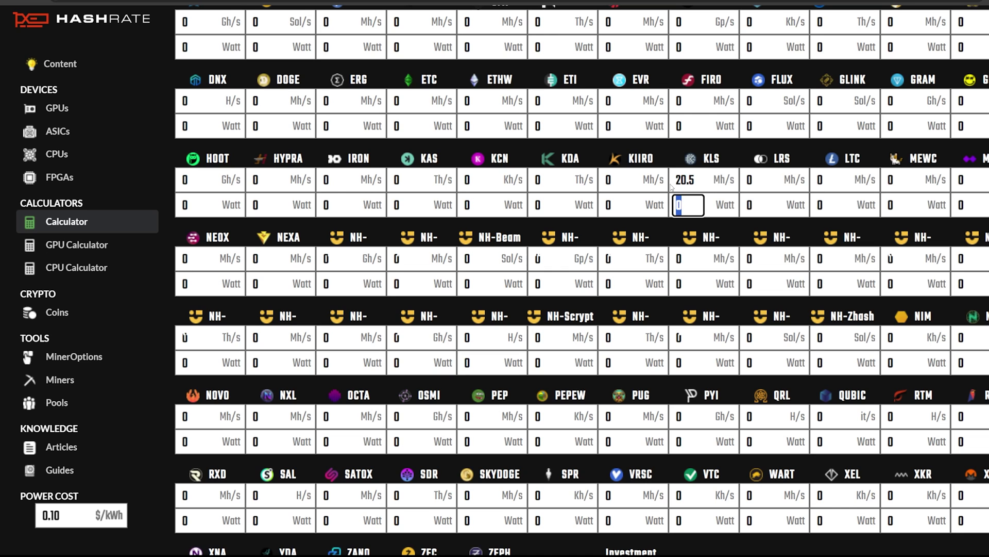
{"action": "type", "text": "58"}
{"action": "scroll", "coordinate": [673, 188], "scroll_direction": "down", "scroll_amount": 5}
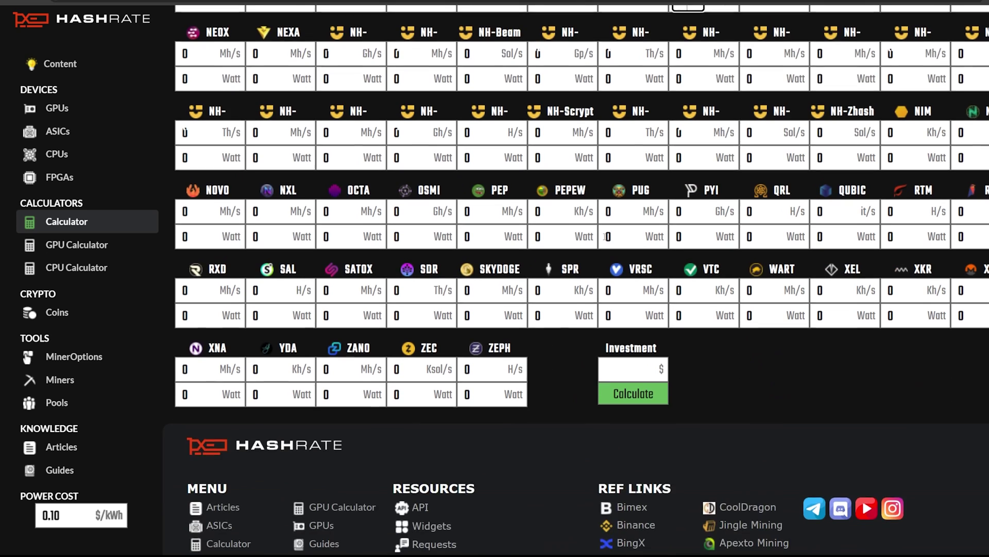
{"action": "left_click", "coordinate": [620, 311]}
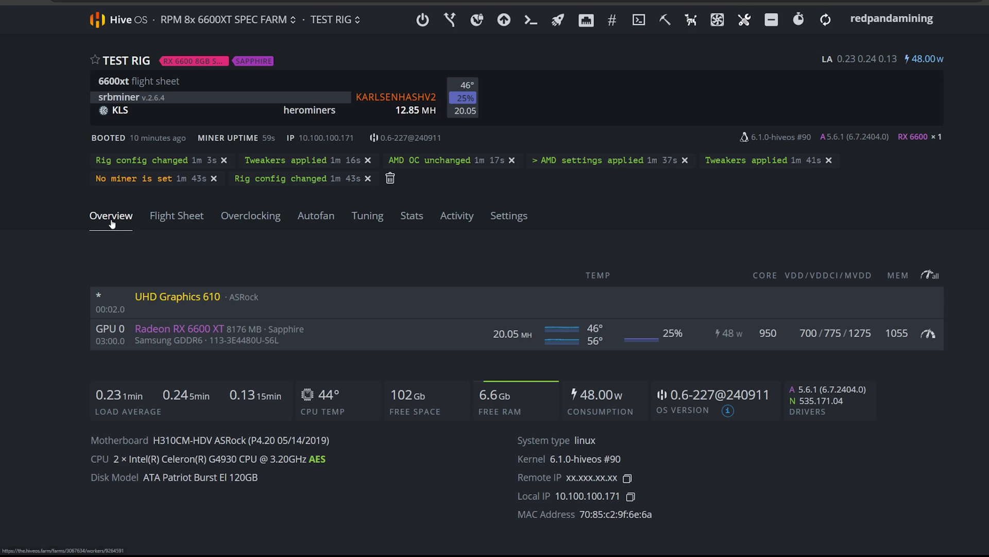
Refresh TEST RIG's live stats, showing KLS at 20.05 MH.
{"action": "left_click", "coordinate": [825, 20]}
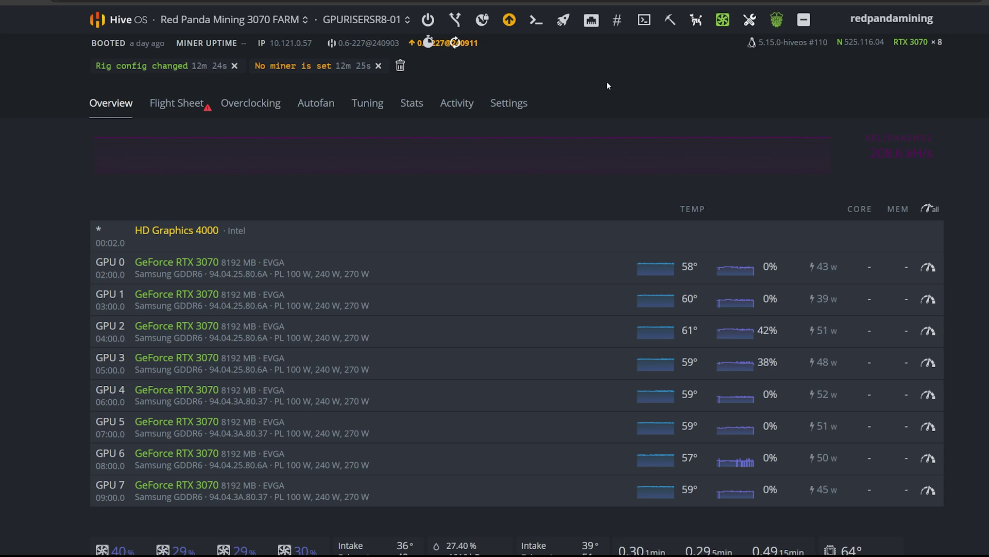
Start a forced upgrade to 0.6-227@240911 with reboot after completion.
{"action": "scroll", "coordinate": [607, 81], "scroll_direction": "up", "scroll_amount": 1}
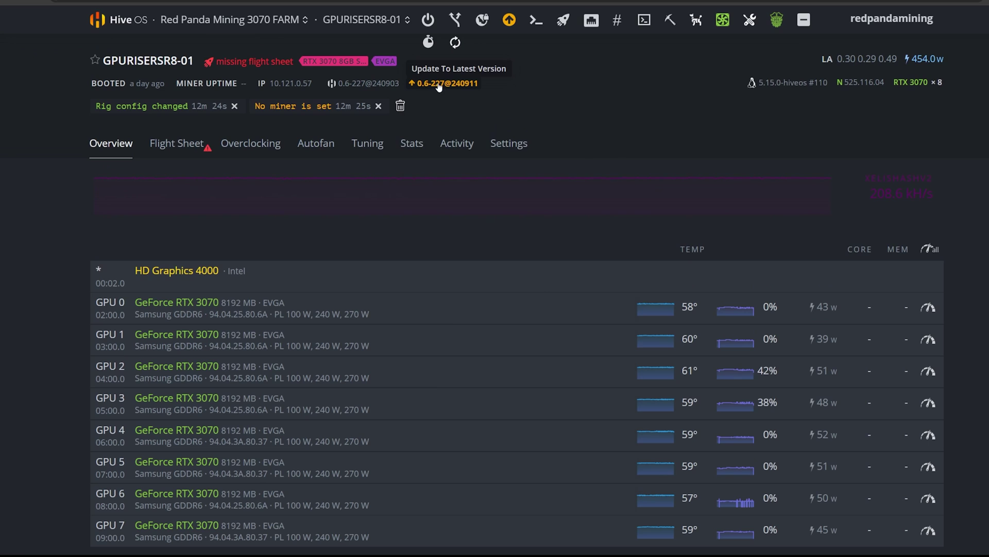
{"action": "left_click", "coordinate": [443, 83]}
{"action": "left_click", "coordinate": [432, 429]}
{"action": "left_click", "coordinate": [433, 460]}
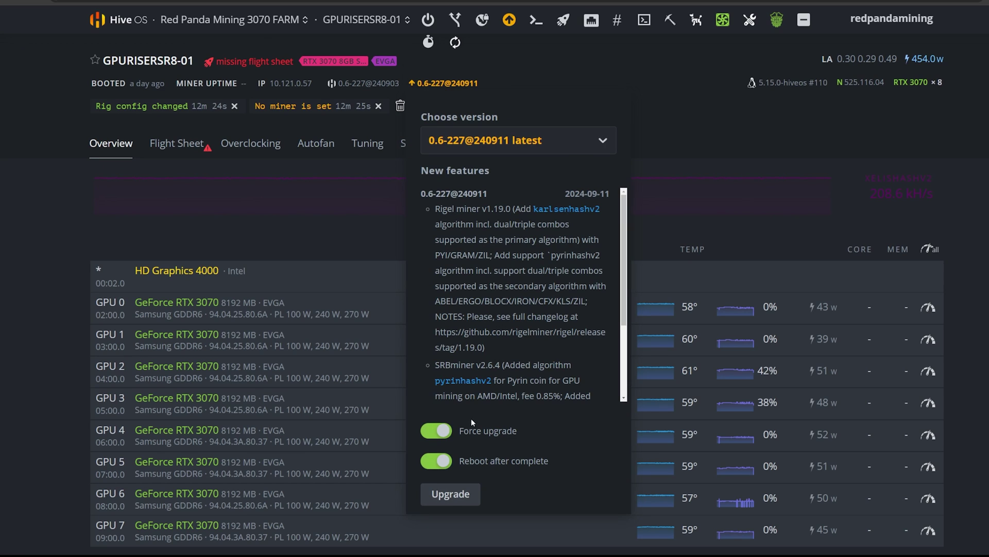
{"action": "left_click", "coordinate": [451, 494]}
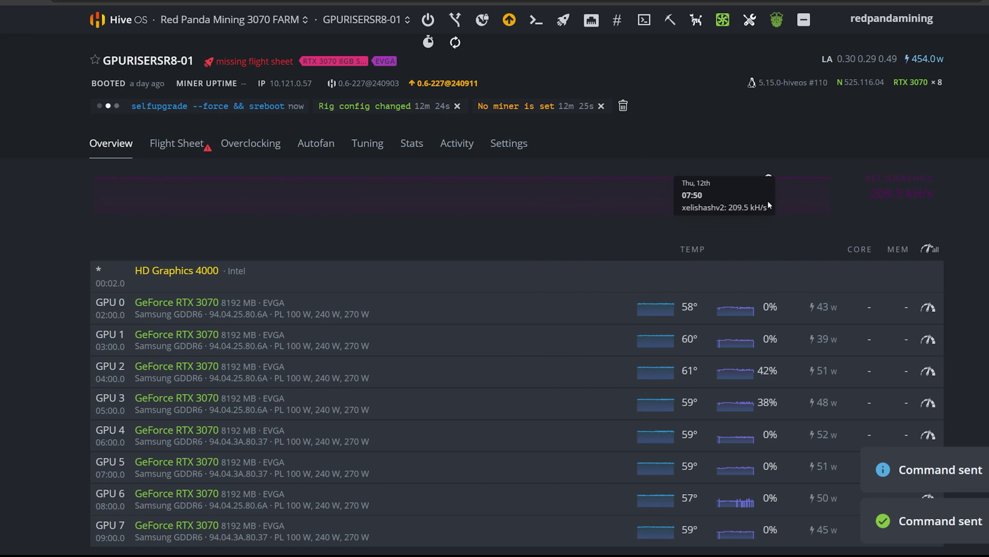
Check the rig's kernel line, 5.15.0-hiveos #110, and current OS version.
{"action": "scroll", "coordinate": [849, 200], "scroll_direction": "down", "scroll_amount": 5}
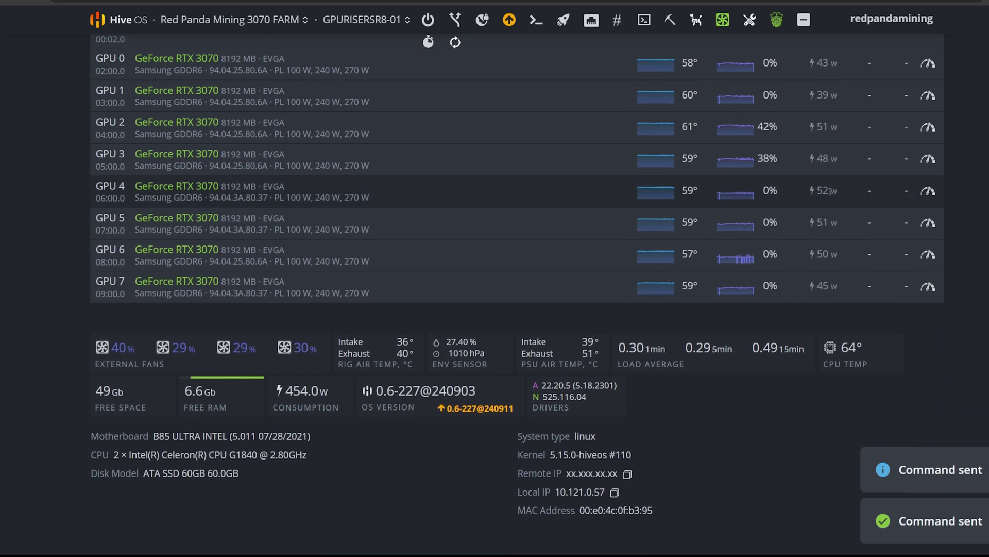
{"action": "left_click_drag", "start_coordinate": [633, 455], "coordinate": [556, 455]}
{"action": "left_click", "coordinate": [628, 458]}
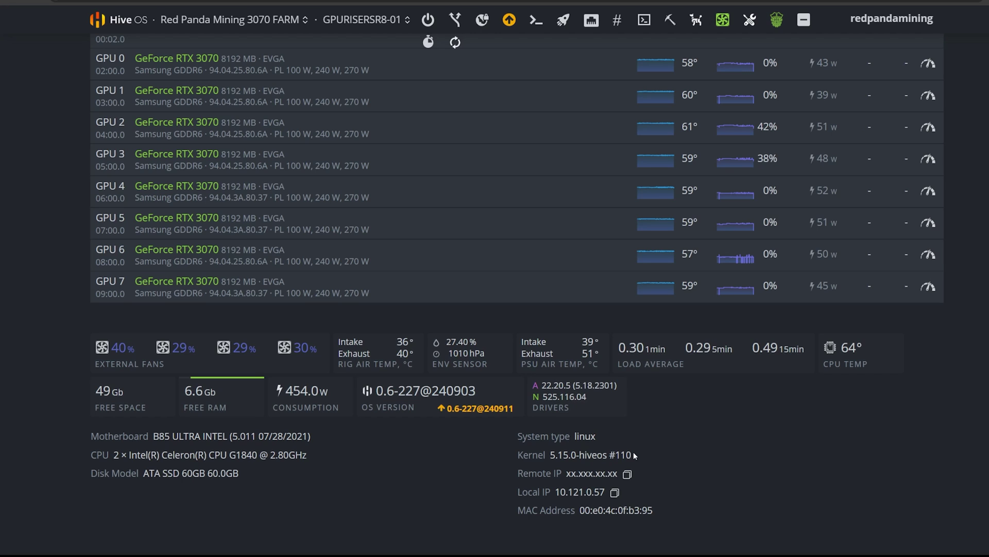
{"action": "left_click_drag", "start_coordinate": [633, 454], "coordinate": [508, 455]}
{"action": "left_click", "coordinate": [507, 454]}
{"action": "scroll", "coordinate": [489, 437], "scroll_direction": "up", "scroll_amount": 5}
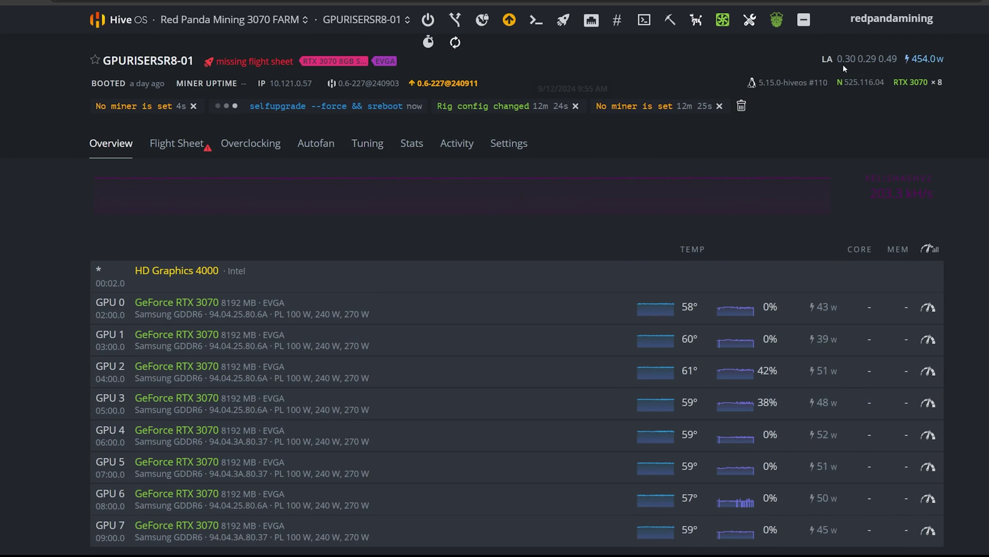
{"action": "left_click", "coordinate": [235, 21]}
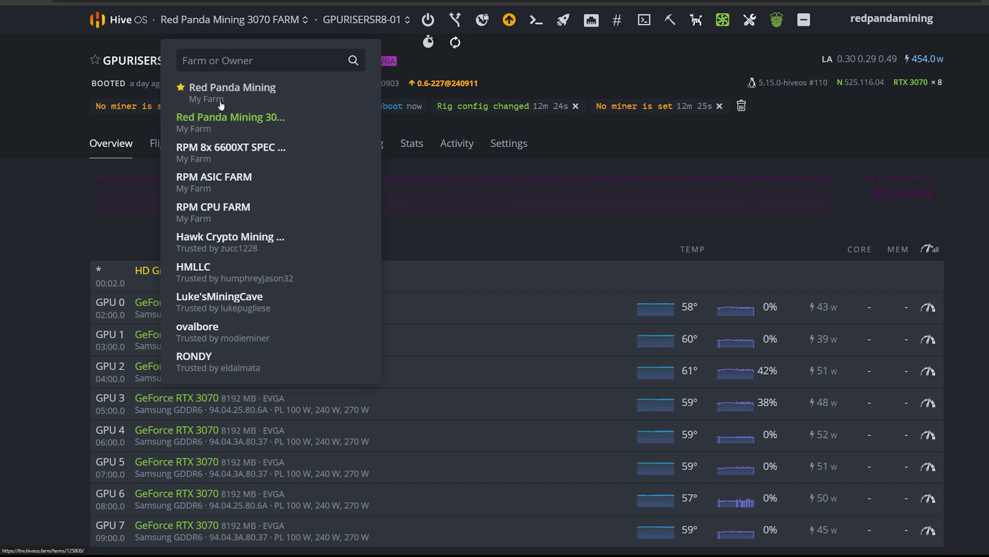
Start a new KLS wallet in the Red Panda Mining 3070 FARM's wallets.
{"action": "left_click", "coordinate": [215, 121]}
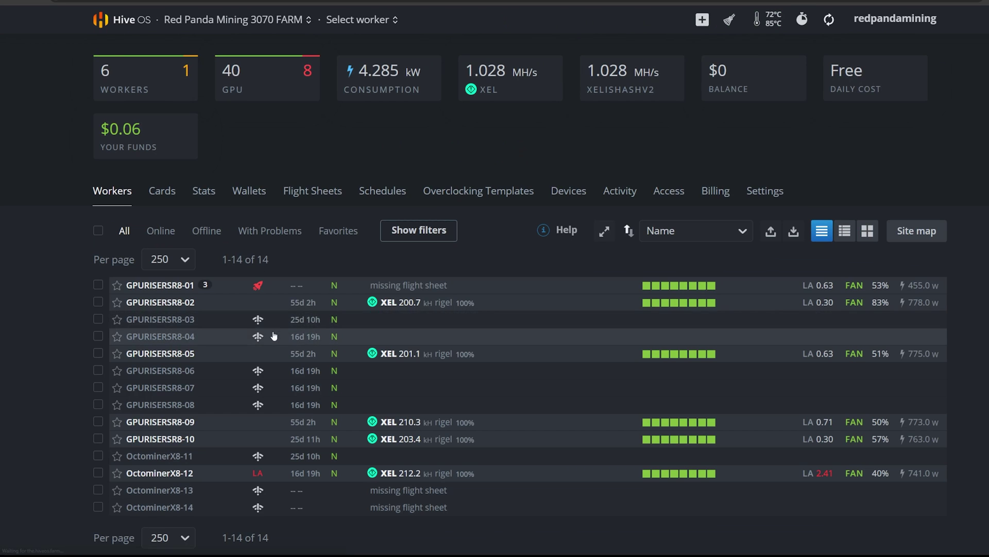
{"action": "left_click", "coordinate": [255, 202]}
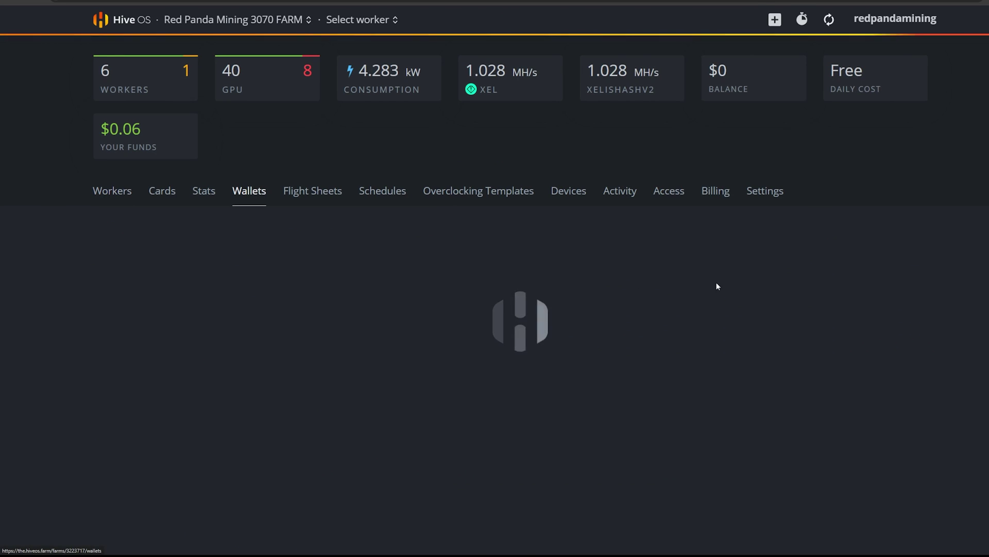
{"action": "left_click", "coordinate": [919, 240]}
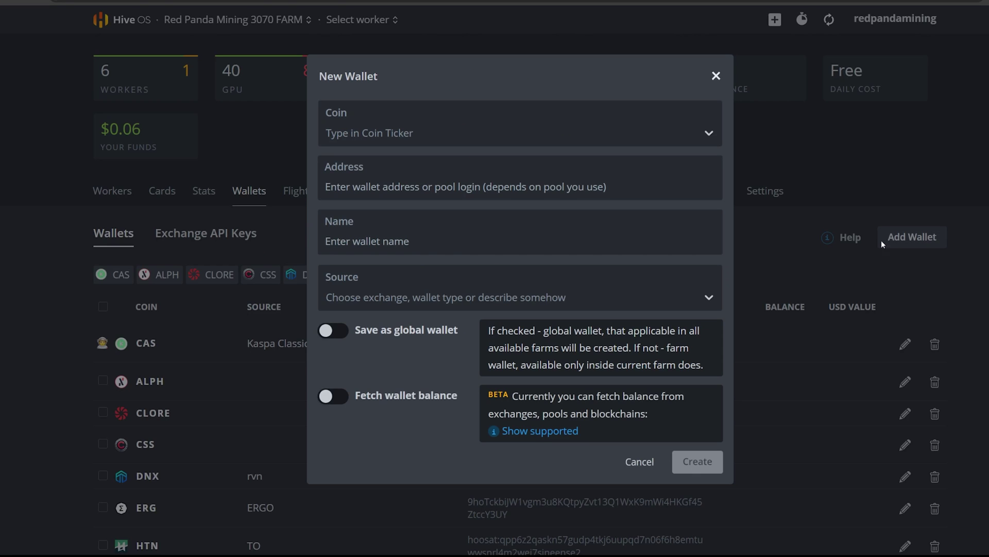
{"action": "left_click", "coordinate": [494, 131]}
{"action": "type", "text": "k"}
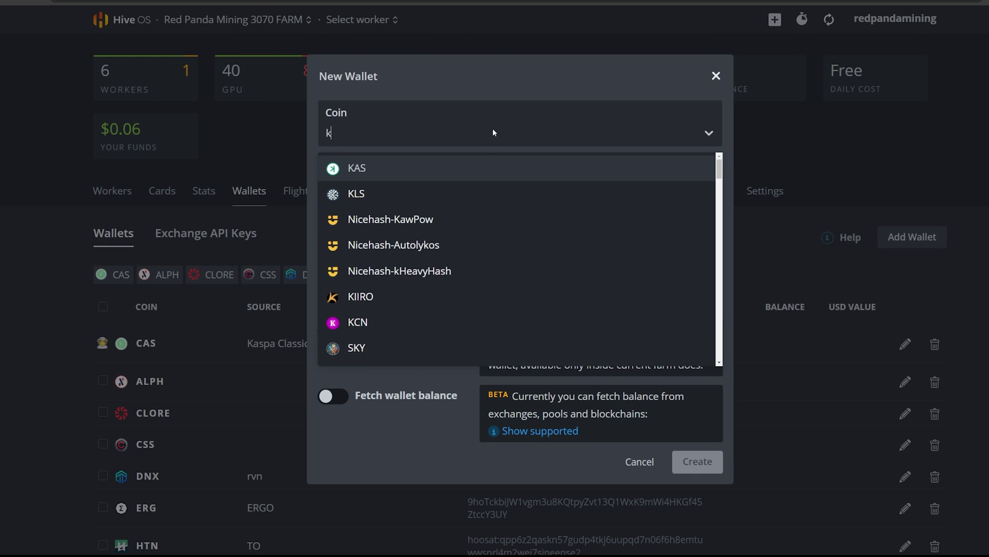
{"action": "type", "text": "ls"}
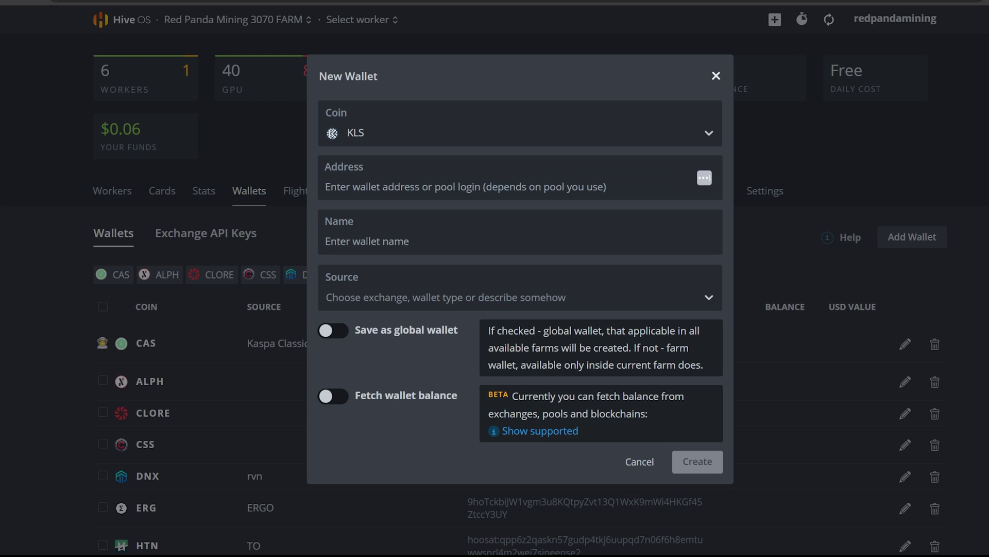
Paste the Karlsen address, name the wallet 'test kls rig', and create it.
{"action": "key", "text": "alt+Tab"}
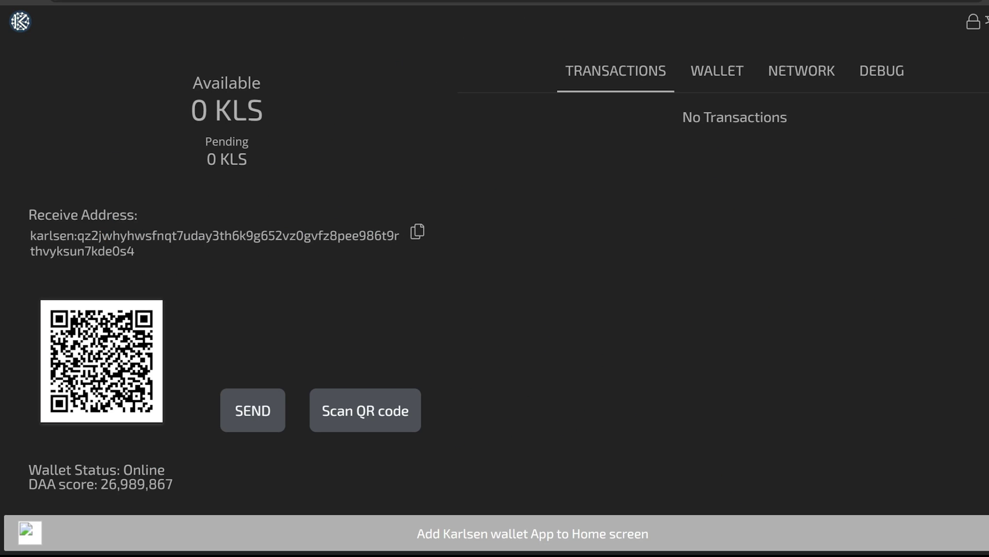
{"action": "key", "text": "alt+Tab"}
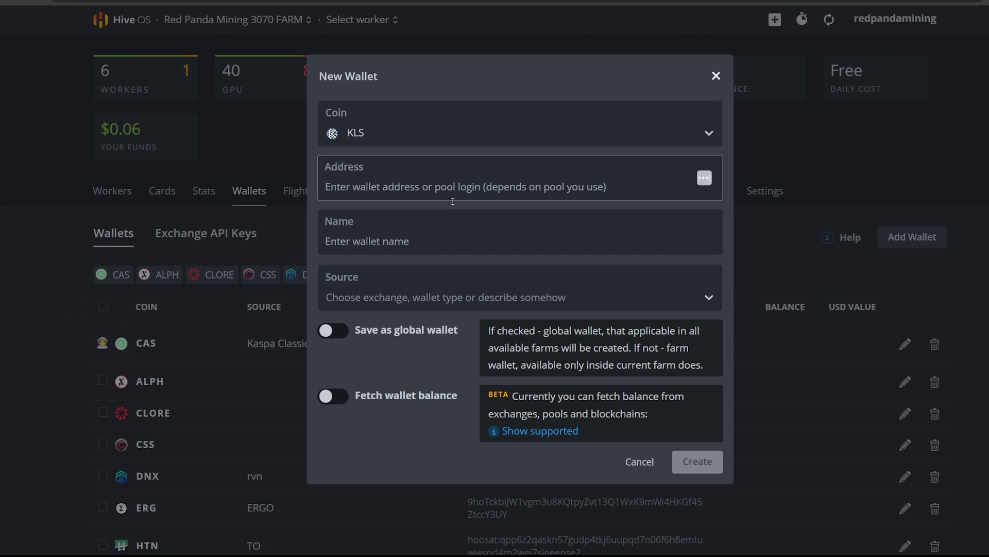
{"action": "left_click", "coordinate": [415, 246]}
{"action": "type", "text": "test kls rig"}
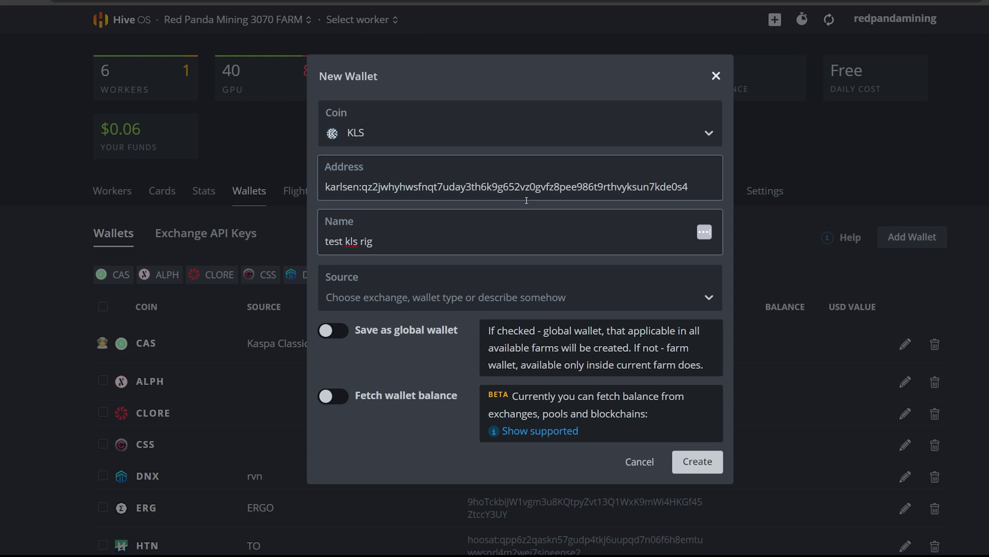
{"action": "left_click", "coordinate": [698, 461]}
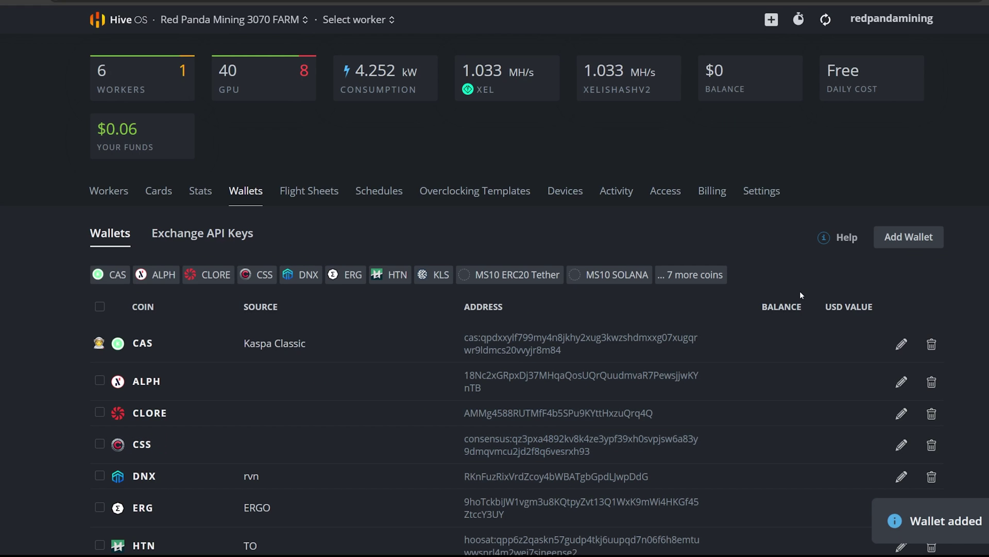
Begin a flight sheet with coin KLS and the test kls rig wallet.
{"action": "left_click", "coordinate": [309, 198]}
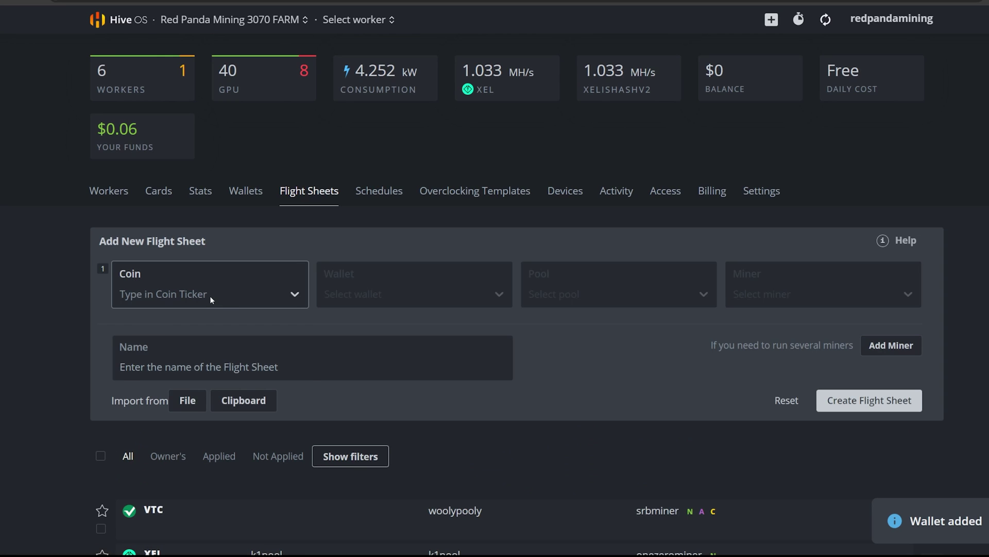
{"action": "left_click", "coordinate": [210, 300]}
{"action": "left_click", "coordinate": [206, 291]}
{"action": "type", "text": "kl"}
{"action": "left_click", "coordinate": [145, 329]}
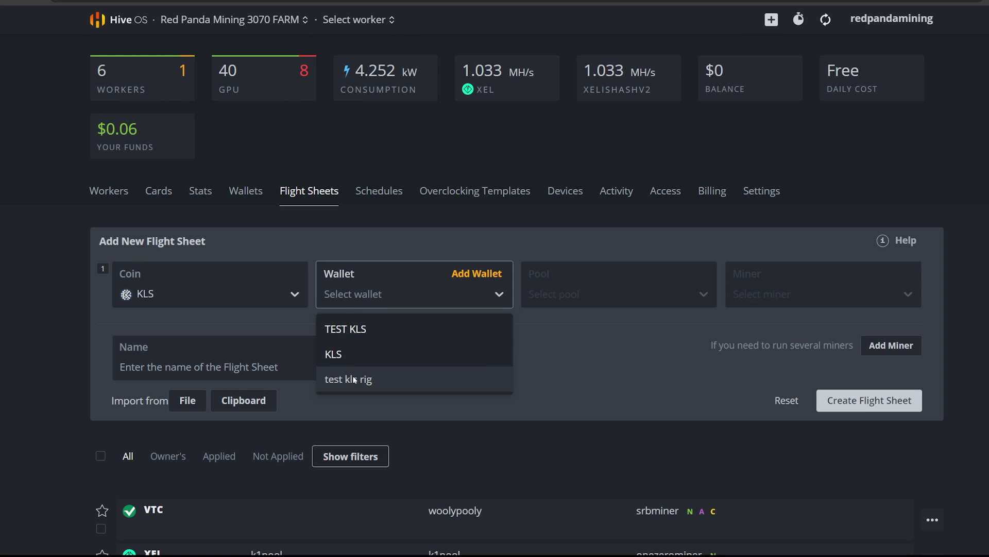
{"action": "left_click", "coordinate": [346, 385]}
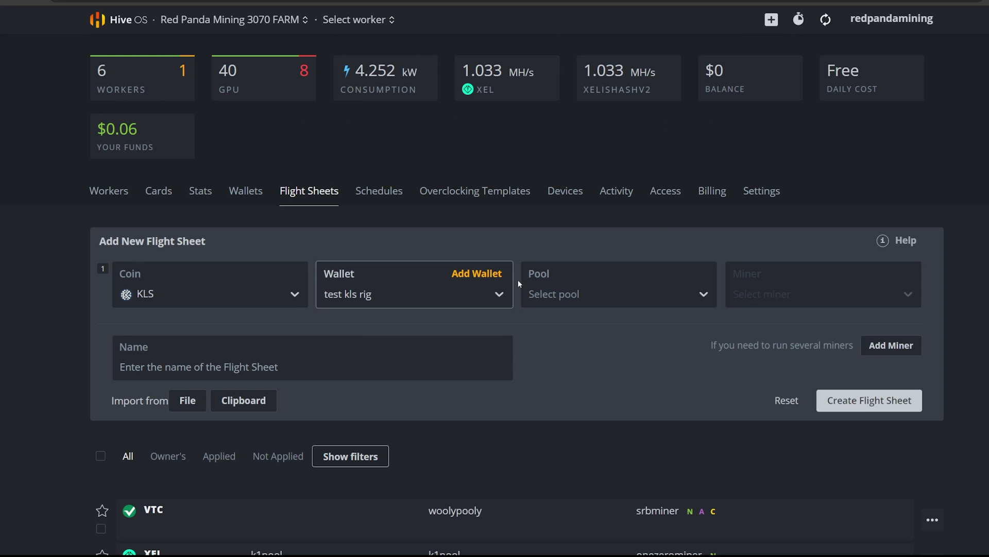
Set herominers as the pool with USA West and USA East servers.
{"action": "left_click", "coordinate": [559, 297]}
{"action": "scroll", "coordinate": [567, 438], "scroll_direction": "down", "scroll_amount": 2}
{"action": "left_click", "coordinate": [549, 398]}
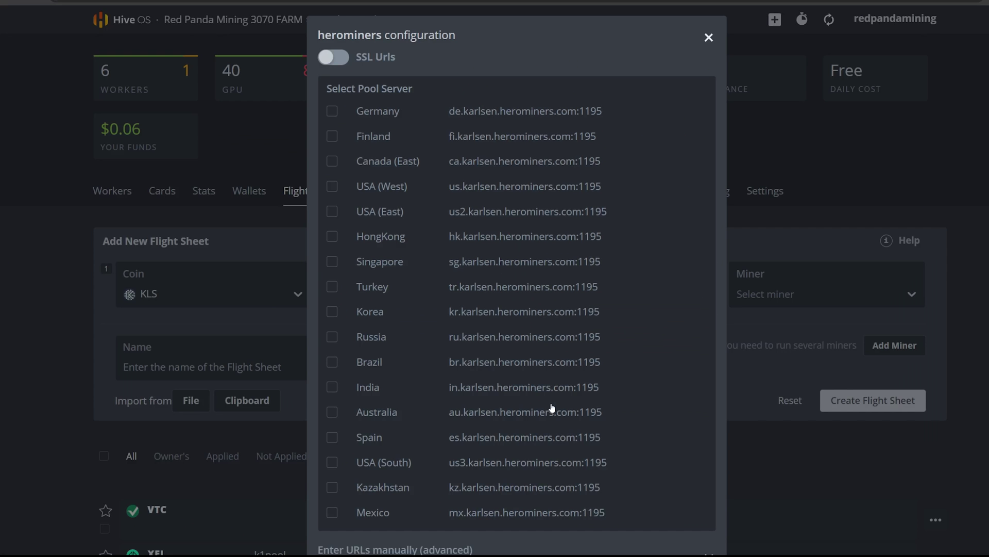
{"action": "left_click", "coordinate": [332, 186]}
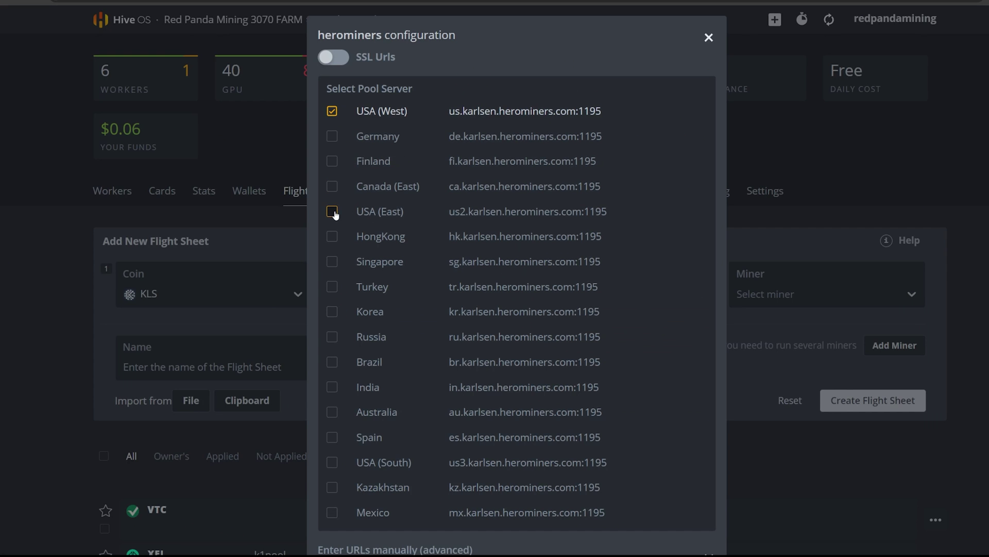
{"action": "left_click", "coordinate": [332, 212]}
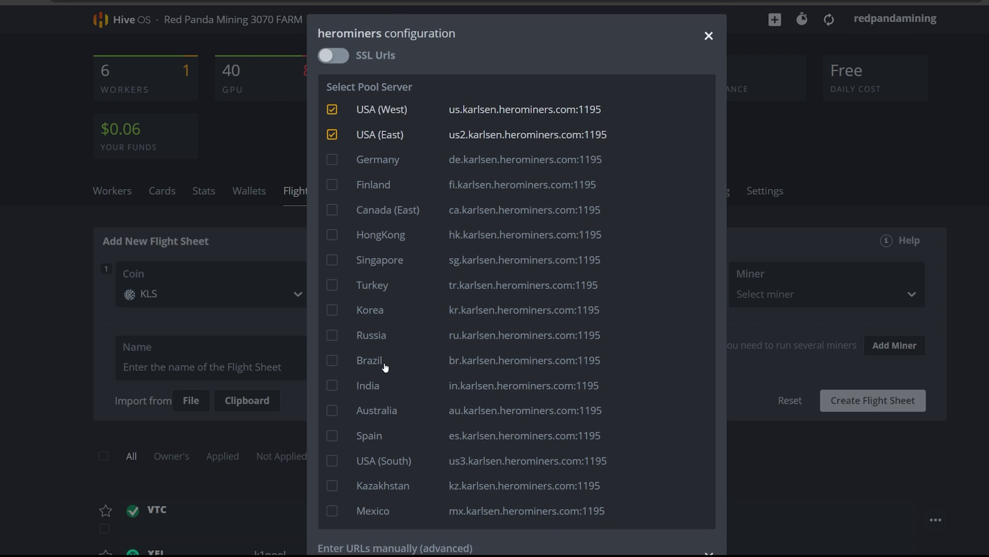
{"action": "scroll", "coordinate": [386, 367], "scroll_direction": "down", "scroll_amount": 3}
{"action": "left_click", "coordinate": [693, 522]}
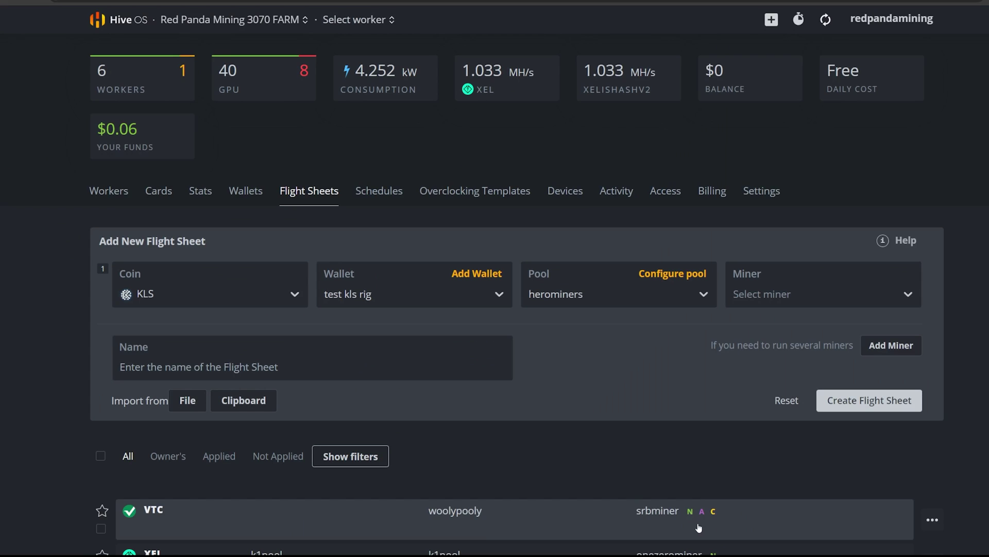
Choose Rigel Miner for the flight sheet and open its configuration.
{"action": "left_click", "coordinate": [787, 295]}
{"action": "type", "text": "rig"}
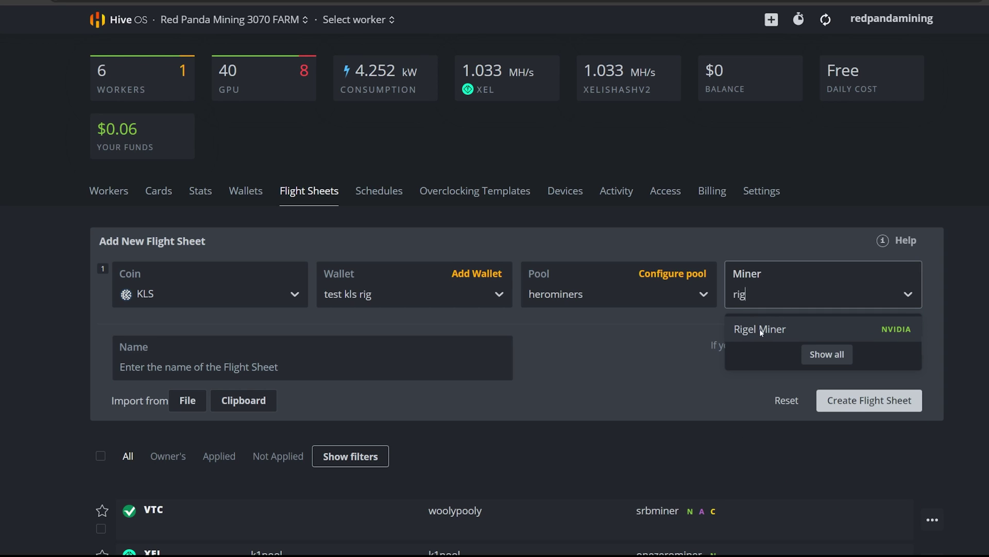
{"action": "left_click", "coordinate": [759, 329]}
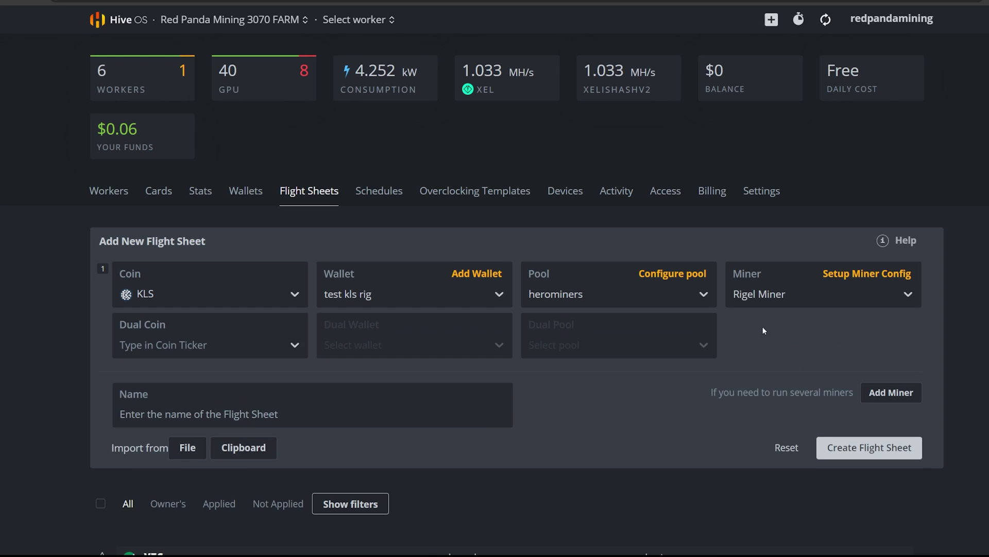
{"action": "left_click", "coordinate": [851, 279]}
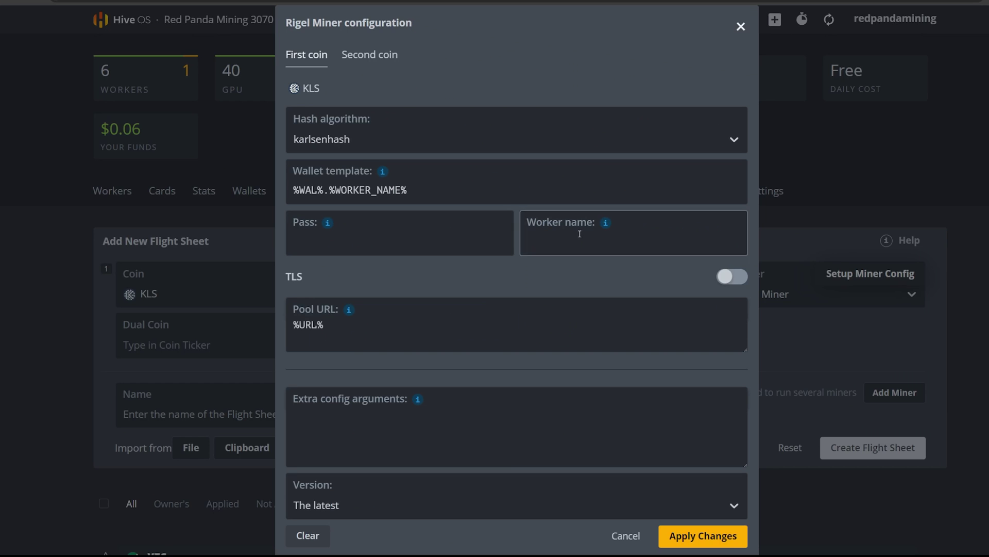
Set the Rigel Miner hash algorithm to karlsenhashv2.
{"action": "left_click", "coordinate": [347, 143]}
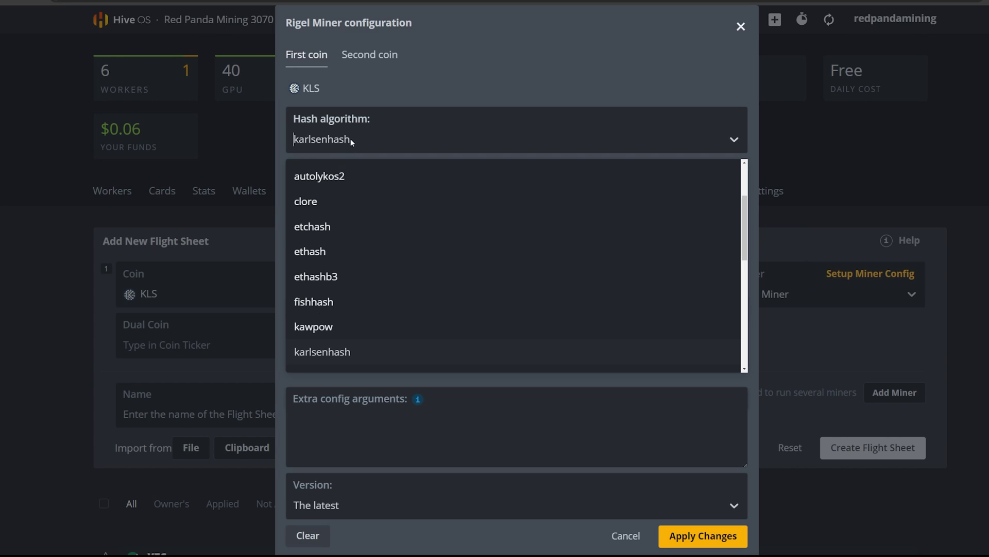
{"action": "left_click", "coordinate": [355, 138]}
{"action": "left_click", "coordinate": [354, 137]}
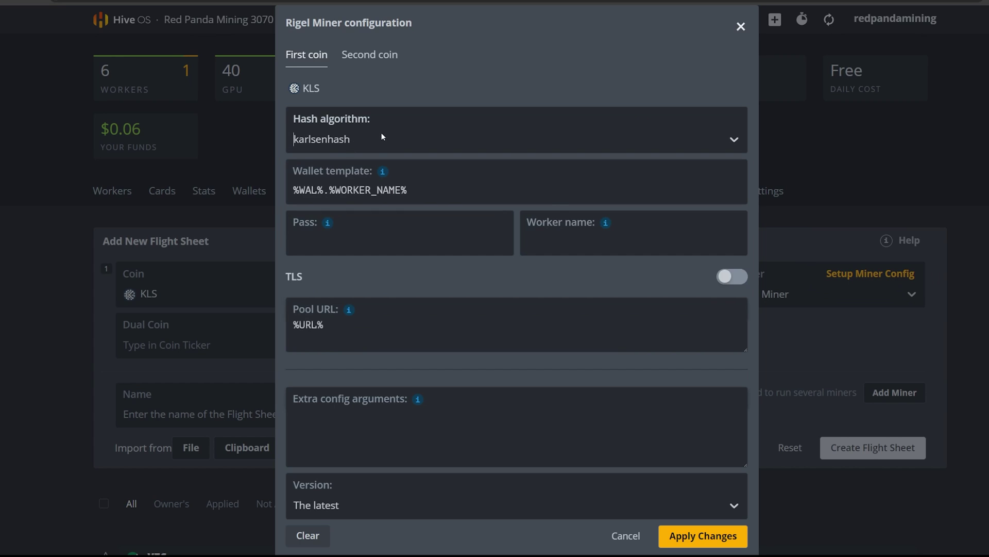
{"action": "scroll", "coordinate": [346, 204], "scroll_direction": "down", "scroll_amount": 3}
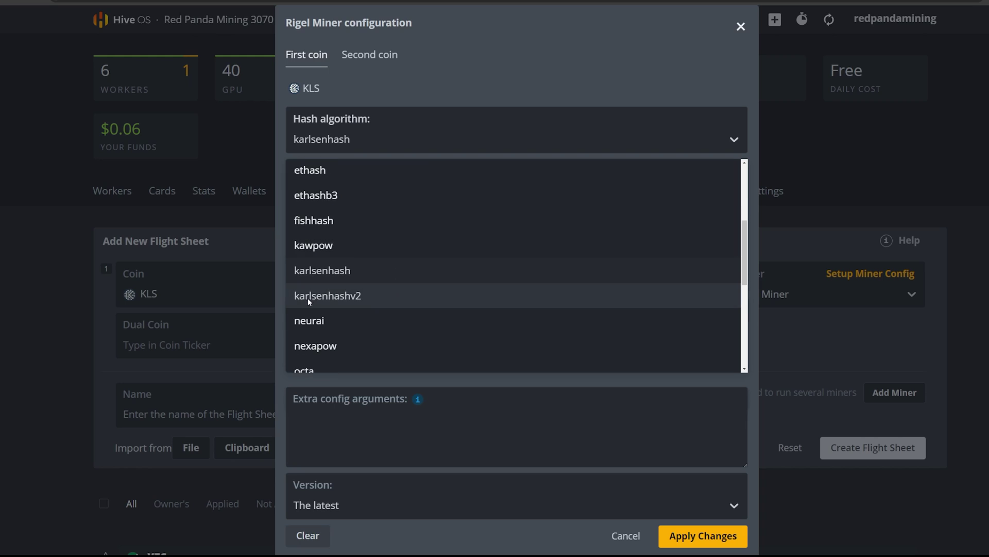
{"action": "left_click", "coordinate": [339, 299]}
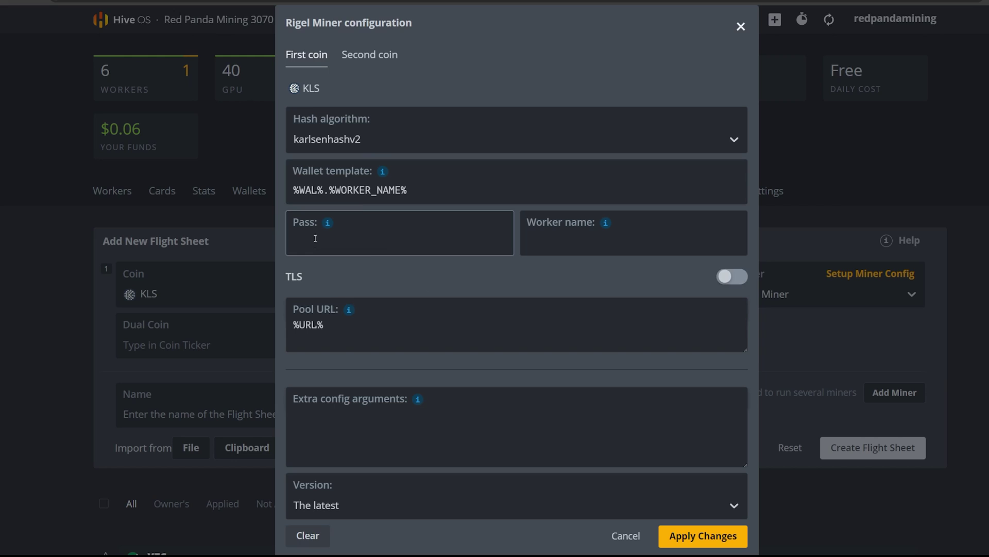
Enter 'x' as pool password, apply the miner settings, and create the flight sheet.
{"action": "double_click", "coordinate": [329, 191]}
{"action": "left_click", "coordinate": [359, 242]}
{"action": "type", "text": "x"}
{"action": "left_click_drag", "start_coordinate": [327, 249], "coordinate": [250, 259]}
{"action": "left_click", "coordinate": [335, 331]}
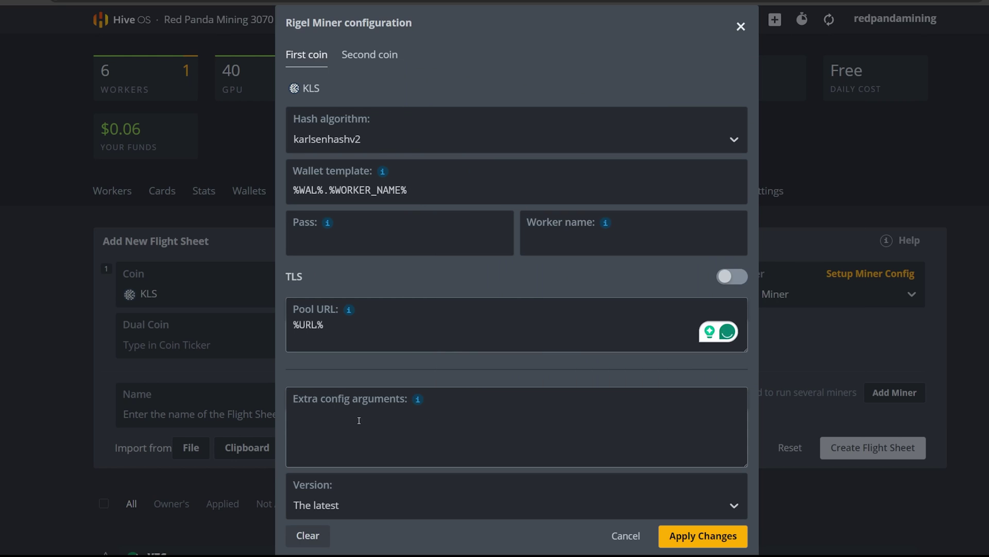
{"action": "left_click", "coordinate": [387, 408]}
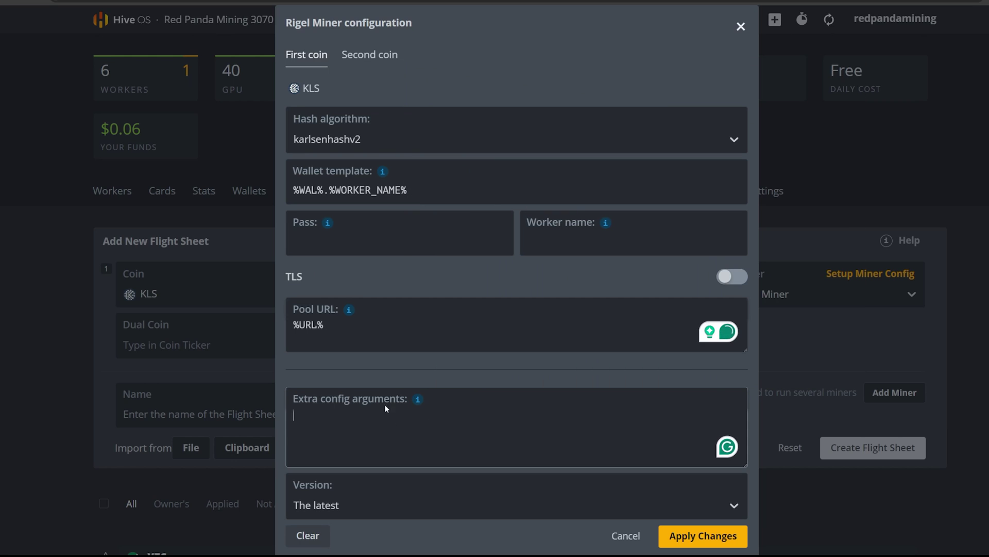
{"action": "left_click", "coordinate": [696, 538]}
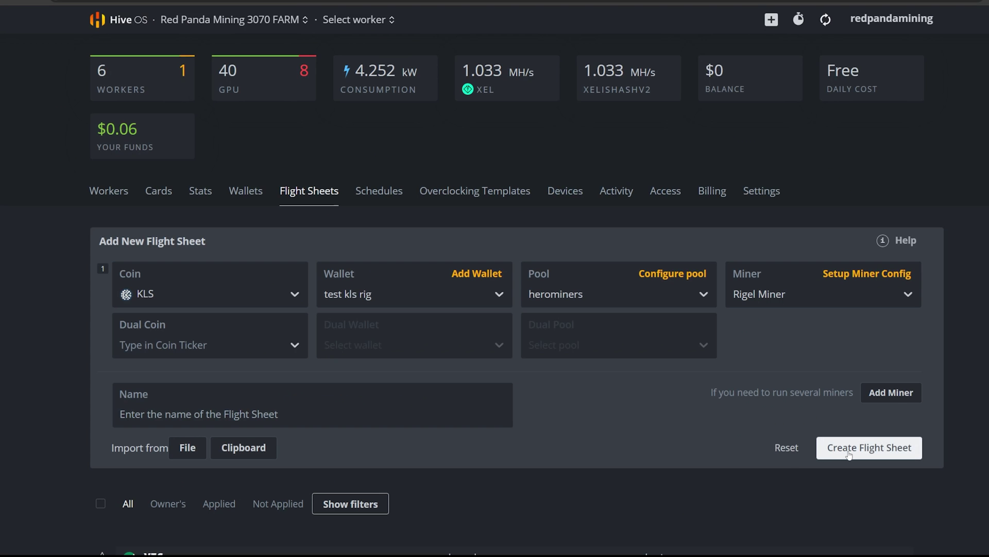
{"action": "left_click", "coordinate": [849, 454]}
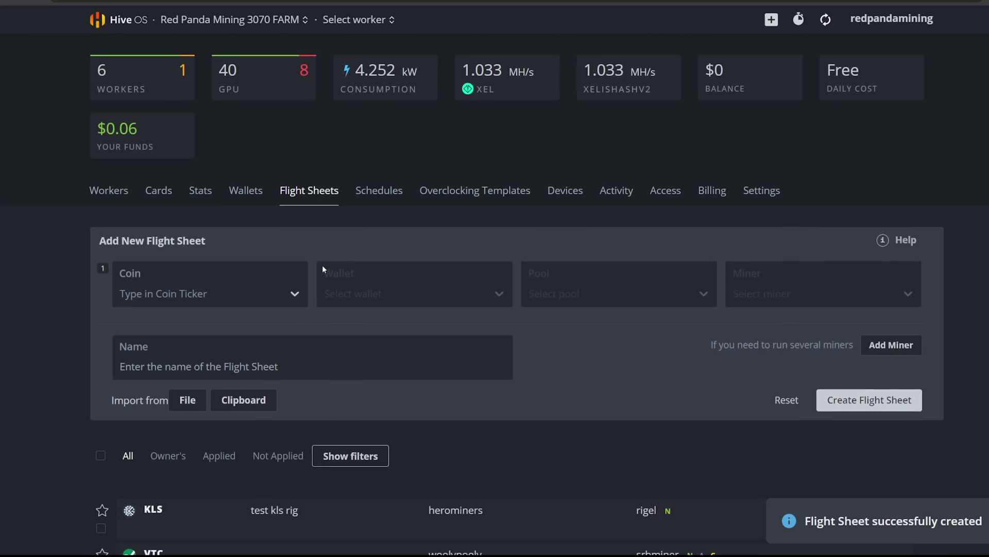
{"action": "scroll", "coordinate": [396, 288], "scroll_direction": "down", "scroll_amount": 8}
Open the overclock settings of the GPURISERSR8-01 worker.
{"action": "scroll", "coordinate": [143, 147], "scroll_direction": "up", "scroll_amount": 5}
{"action": "scroll", "coordinate": [144, 148], "scroll_direction": "up", "scroll_amount": 3}
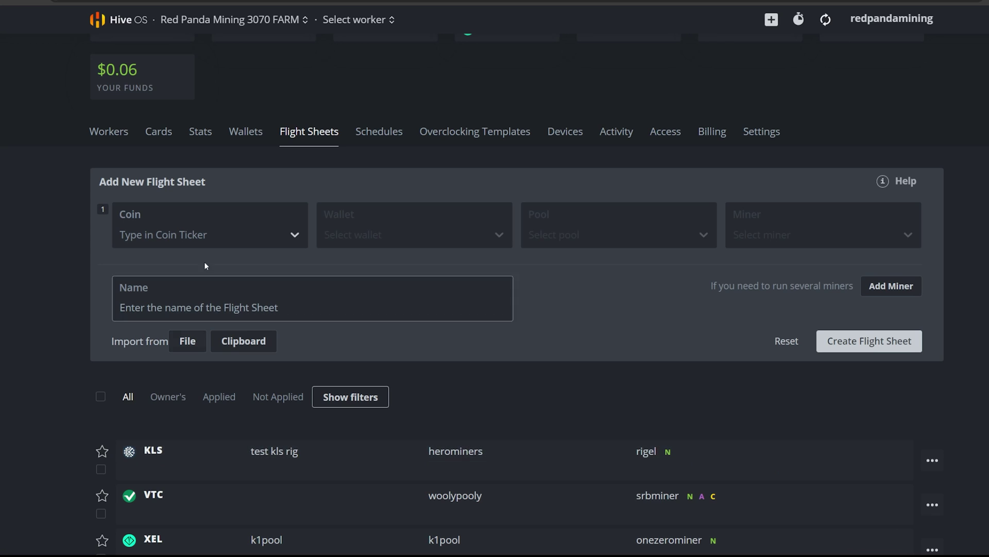
{"action": "left_click", "coordinate": [106, 146]}
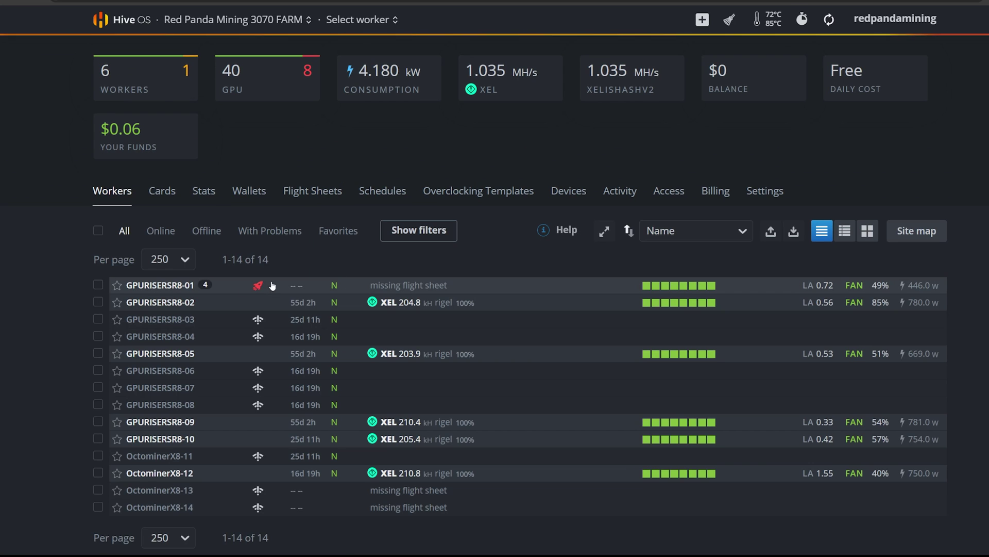
{"action": "left_click", "coordinate": [178, 286]}
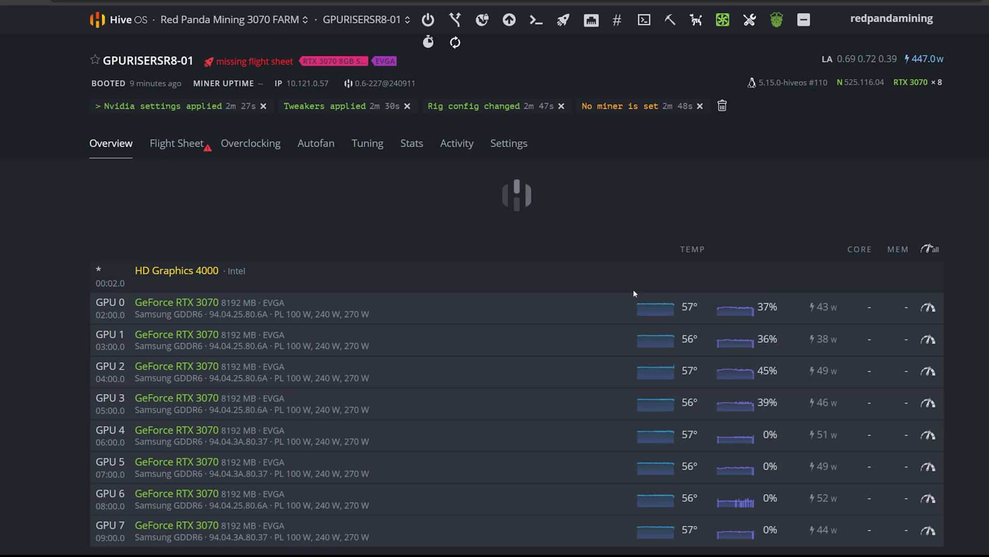
{"action": "scroll", "coordinate": [658, 289], "scroll_direction": "down", "scroll_amount": 3}
{"action": "left_click", "coordinate": [931, 164]}
Enter 810 MHz for Lock Core Clock and 2000 MHz for Memory Clock.
{"action": "left_click", "coordinate": [354, 220]}
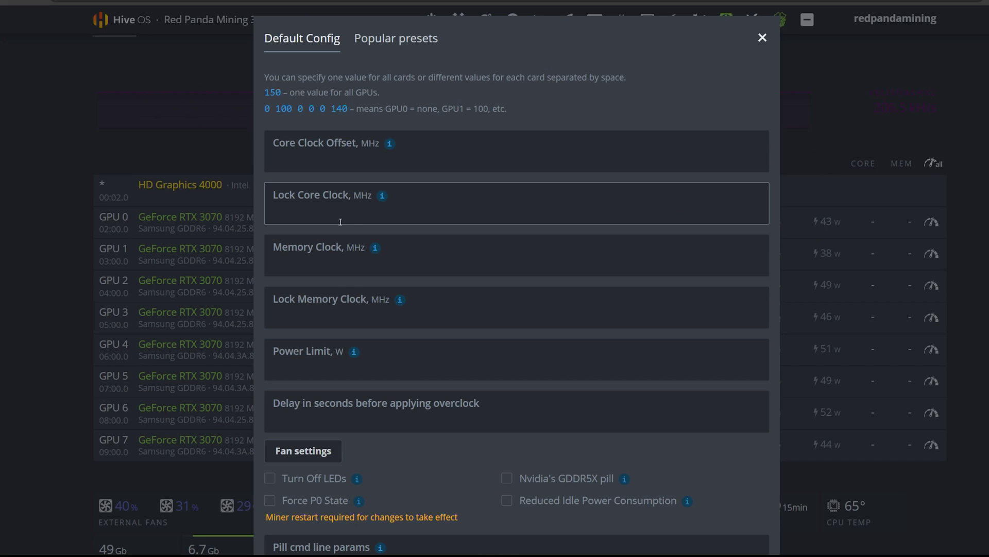
{"action": "left_click", "coordinate": [312, 215]}
{"action": "type", "text": "810"}
{"action": "left_click", "coordinate": [317, 266]}
{"action": "left_click", "coordinate": [325, 321]}
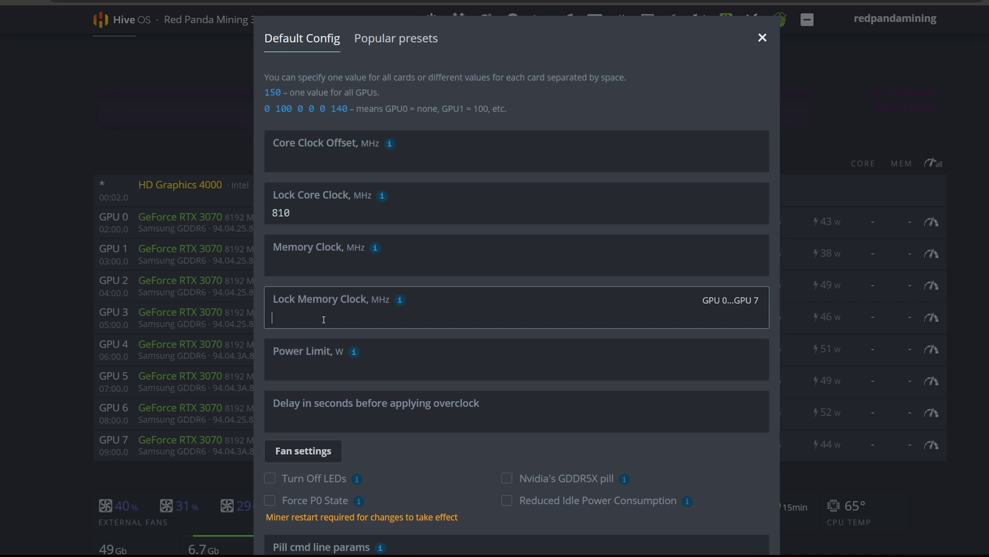
{"action": "left_click", "coordinate": [300, 259]}
{"action": "type", "text": "2"}
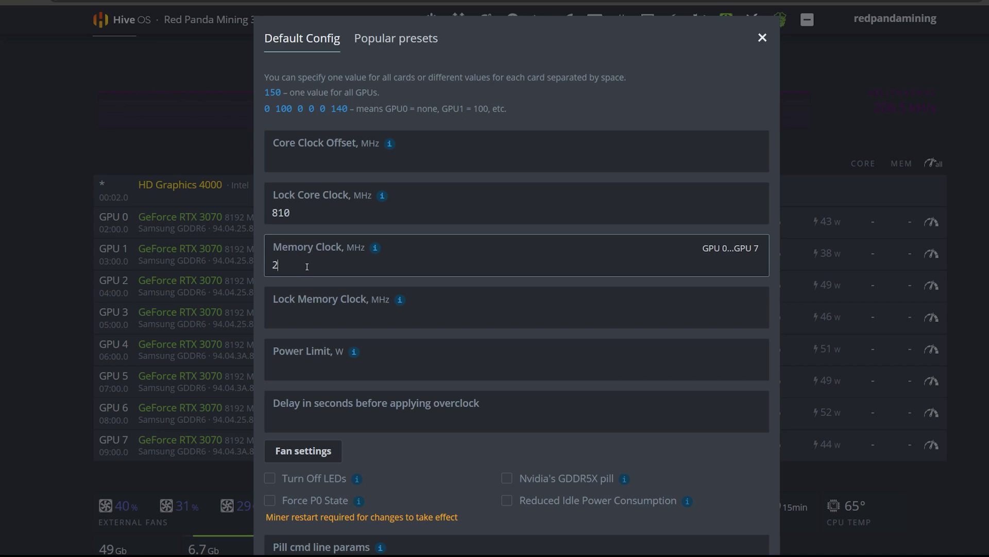
{"action": "type", "text": "000"}
{"action": "double_click", "coordinate": [294, 267]}
{"action": "left_click", "coordinate": [323, 268]}
{"action": "key", "text": "shift+Left"}
{"action": "key", "text": "shift+Left"}
{"action": "key", "text": "shift+Left"}
{"action": "key", "text": "shift+Left"}
{"action": "left_click", "coordinate": [319, 267]}
{"action": "key", "text": "shift+Left"}
{"action": "key", "text": "shift+Left"}
{"action": "key", "text": "shift+Left"}
{"action": "key", "text": "shift+Left"}
{"action": "left_click", "coordinate": [320, 267]}
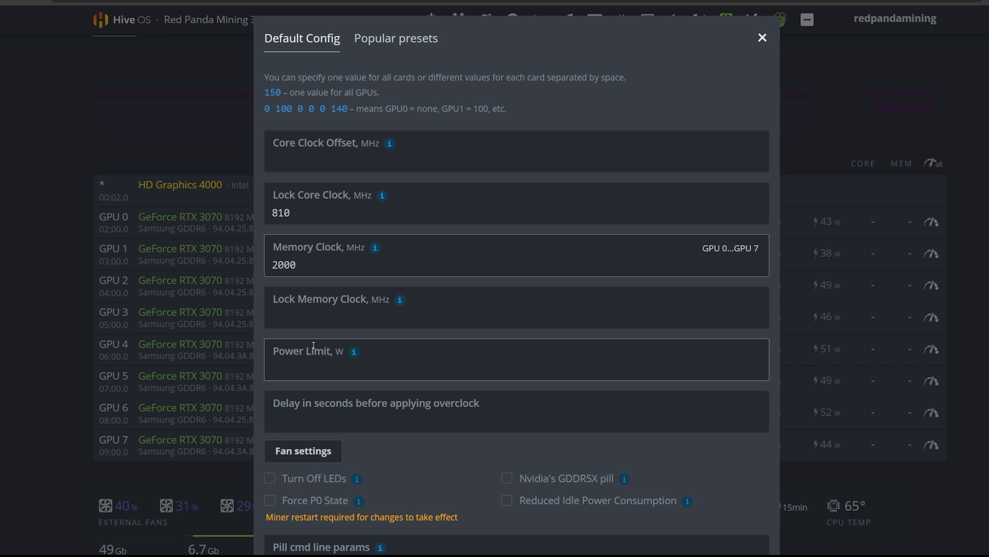
Set the power limit to 180 W and save the overclock.
{"action": "left_click", "coordinate": [311, 366]}
{"action": "type", "text": "180"}
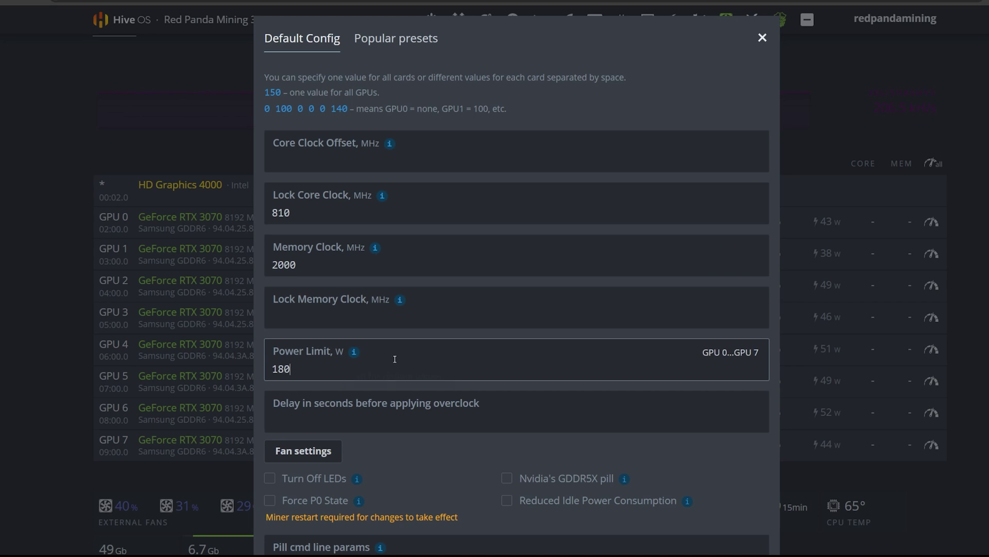
{"action": "scroll", "coordinate": [468, 356], "scroll_direction": "down", "scroll_amount": 3}
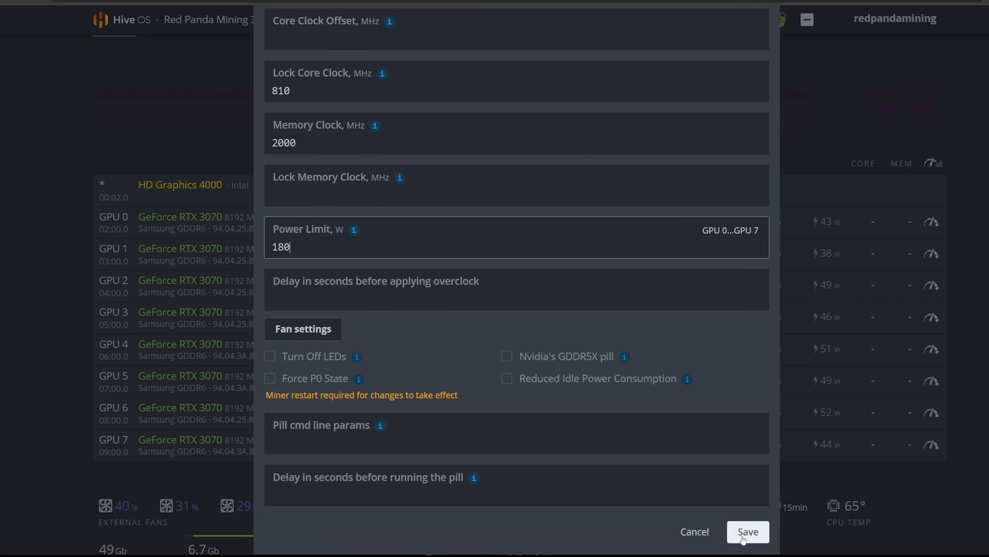
{"action": "scroll", "coordinate": [387, 289], "scroll_direction": "up", "scroll_amount": 2}
{"action": "scroll", "coordinate": [395, 296], "scroll_direction": "down", "scroll_amount": 2}
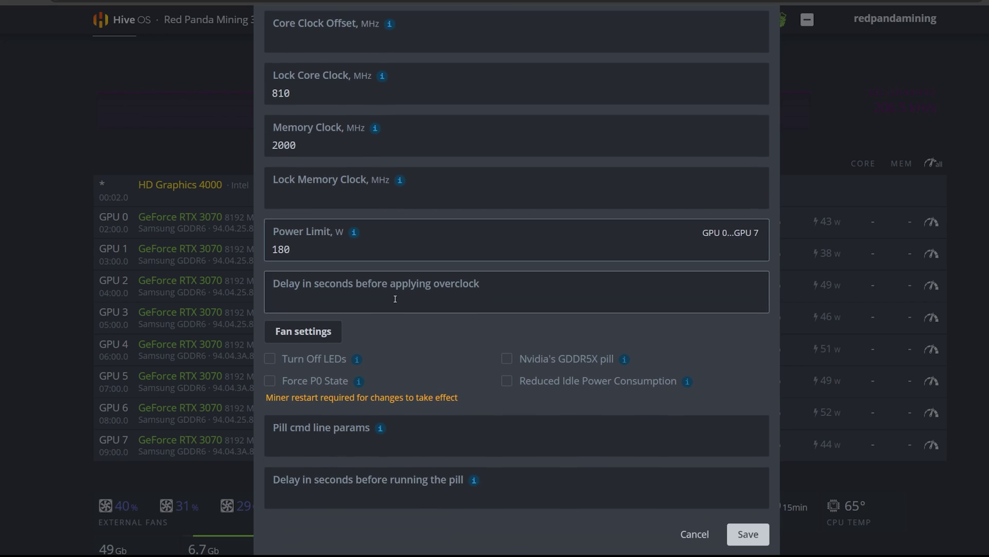
{"action": "left_click", "coordinate": [745, 536]}
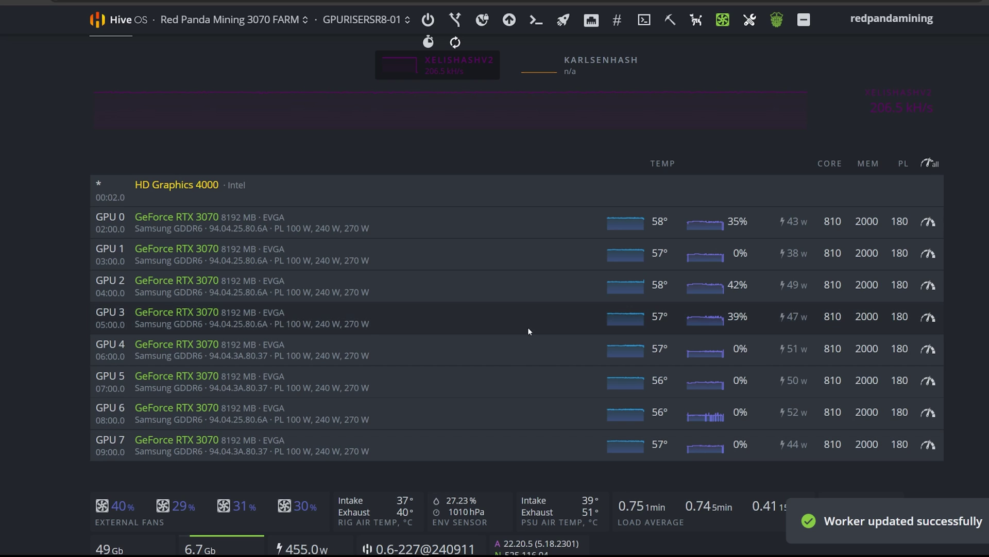
Apply the KLS test kls rig flight sheet to the rig.
{"action": "scroll", "coordinate": [569, 336], "scroll_direction": "up", "scroll_amount": 3}
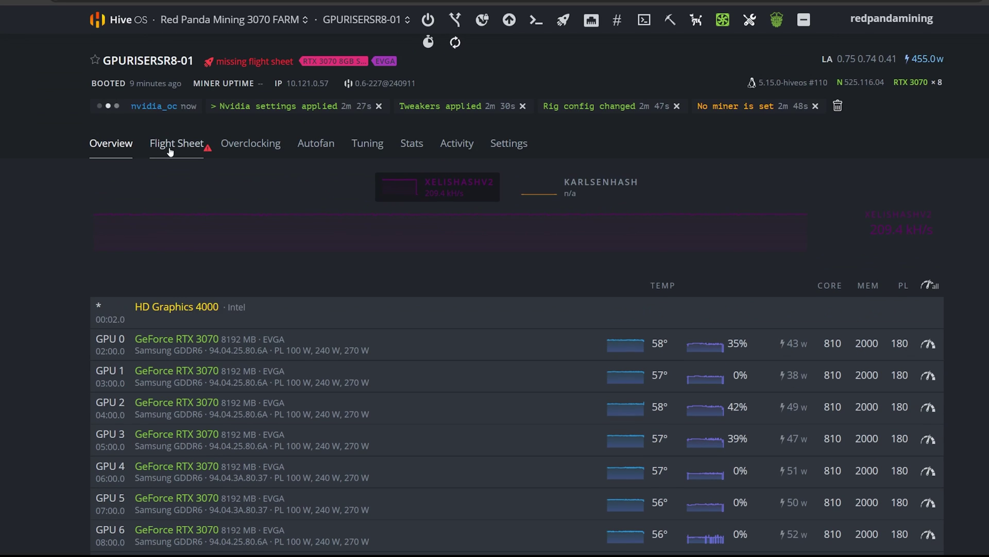
{"action": "left_click", "coordinate": [174, 146]}
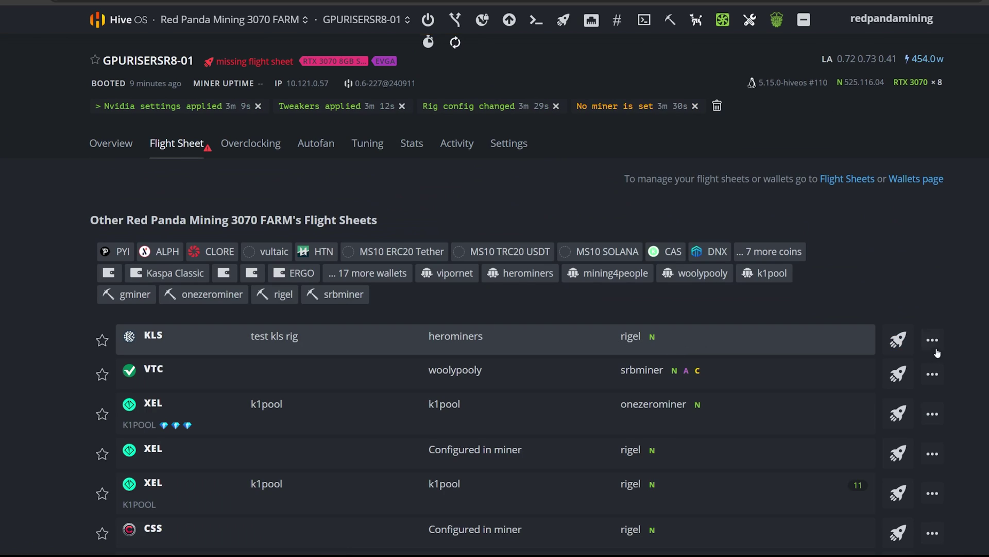
{"action": "left_click", "coordinate": [899, 344]}
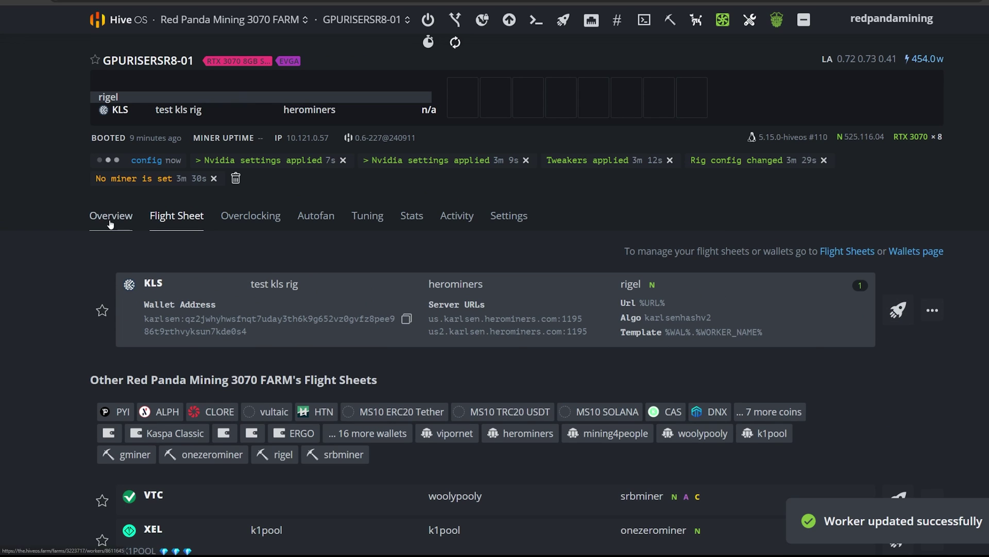
Connect to the rig's web shell from the Overview IP link.
{"action": "left_click", "coordinate": [110, 223]}
{"action": "scroll", "coordinate": [398, 336], "scroll_direction": "down", "scroll_amount": 3}
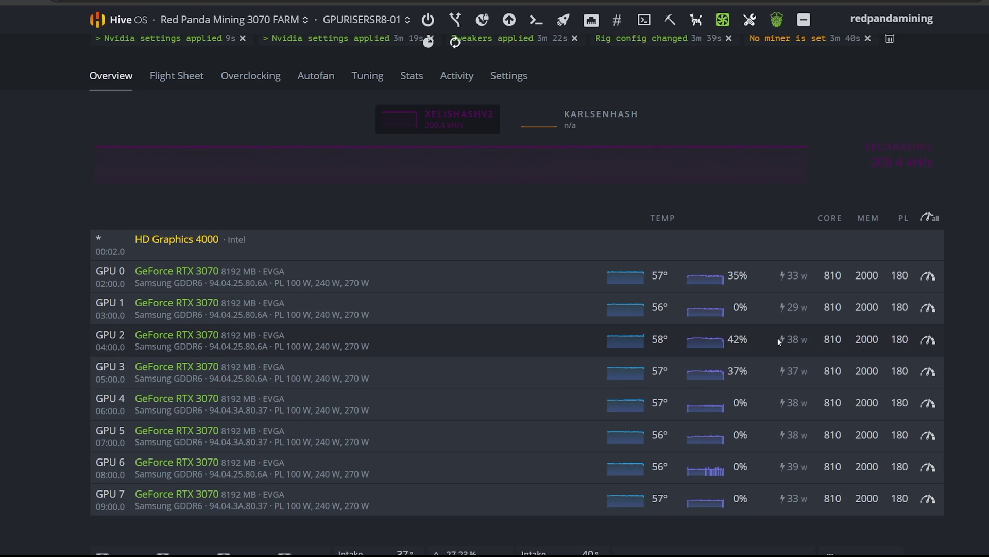
{"action": "scroll", "coordinate": [775, 336], "scroll_direction": "up", "scroll_amount": 2}
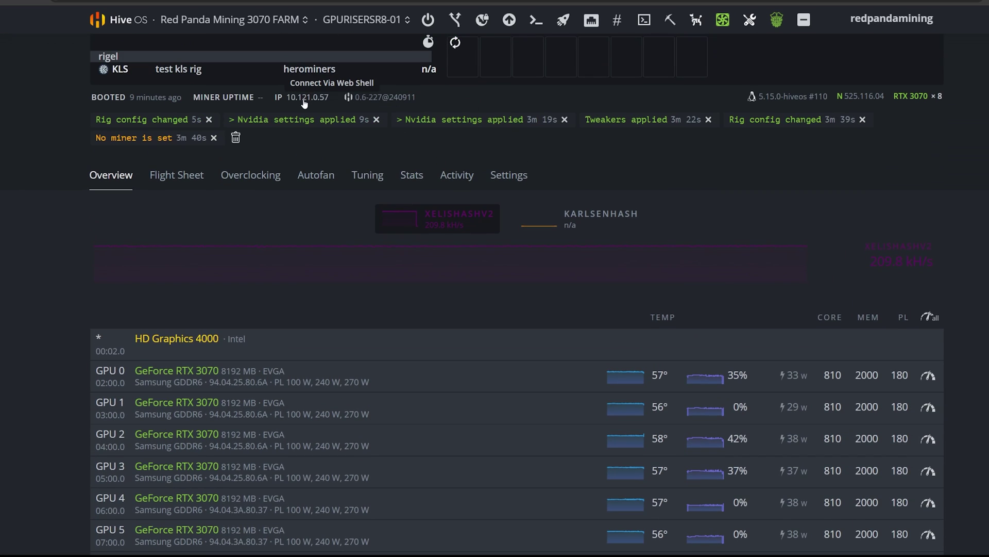
{"action": "left_click", "coordinate": [308, 101]}
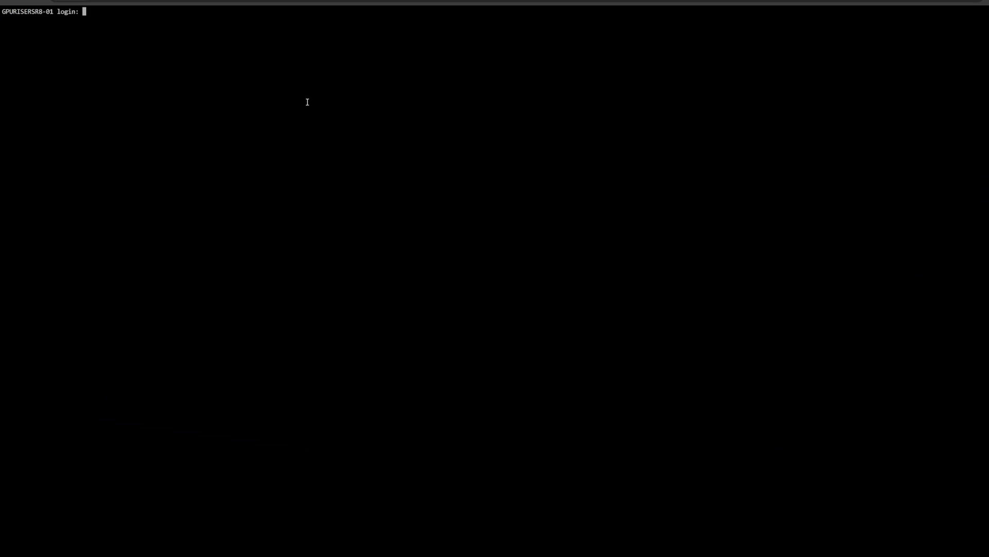
Log into the web shell with the rig's credentials and view Rigel hashing karlsenhashv2 at 317.1 MH/s.
{"action": "type", "text": "user"}
{"action": "key", "text": "Return"}
{"action": "key", "text": "Return"}
{"action": "type", "text": "miner"}
{"action": "key", "text": "Return"}
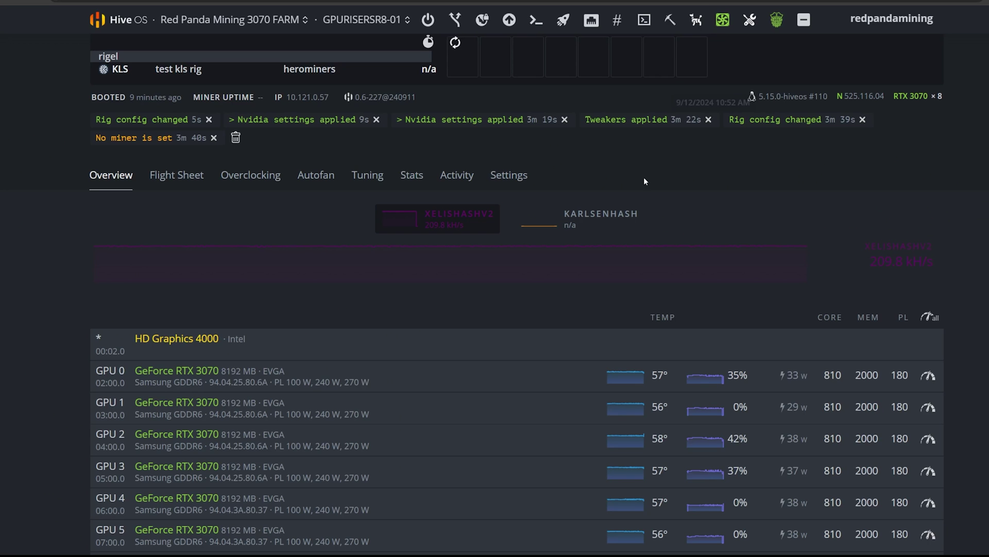
{"action": "scroll", "coordinate": [722, 252], "scroll_direction": "down", "scroll_amount": 3}
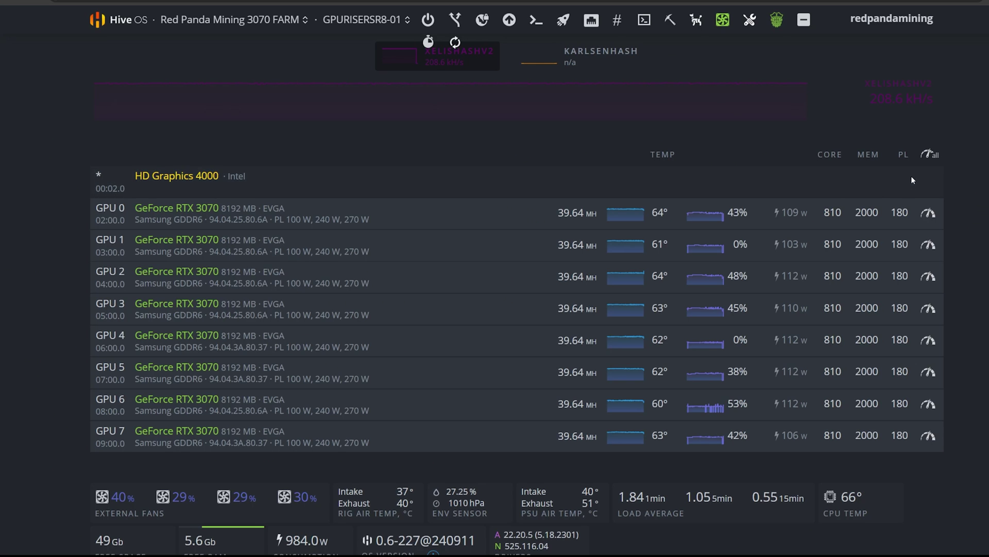
{"action": "left_click", "coordinate": [927, 154]}
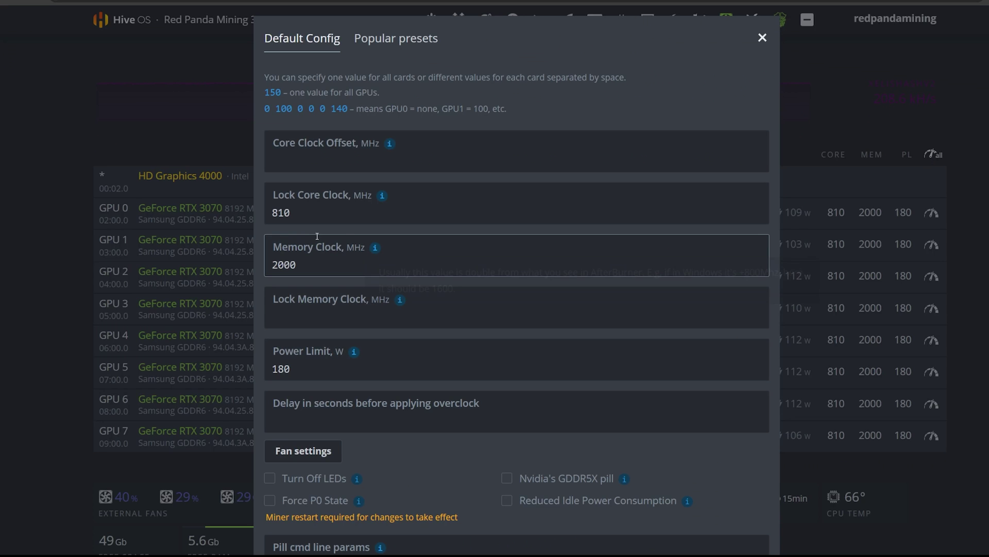
Verify Memory Clock reads 2000 and close the Default Config dialog.
{"action": "left_click", "coordinate": [300, 272]}
{"action": "double_click", "coordinate": [300, 271]}
{"action": "left_click", "coordinate": [373, 263]}
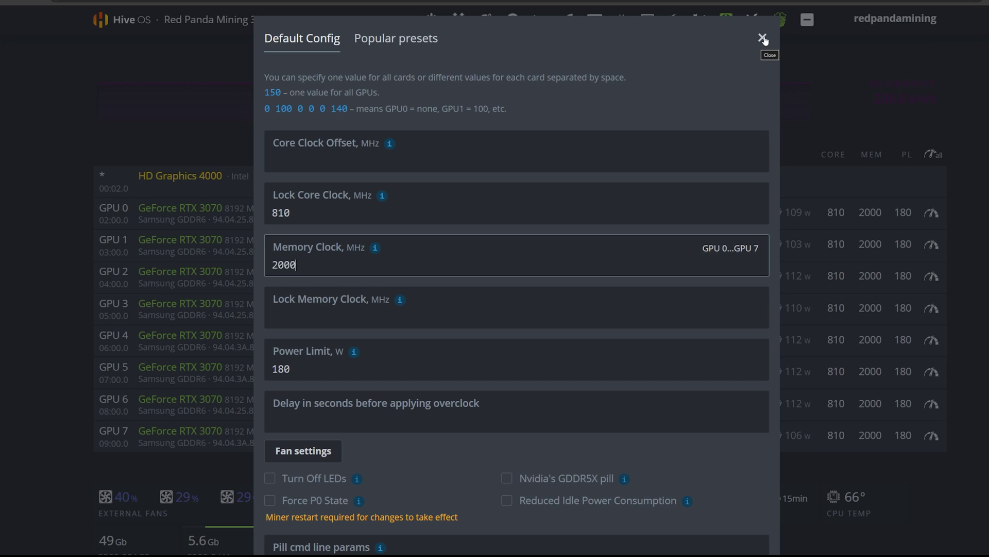
{"action": "left_click", "coordinate": [763, 39]}
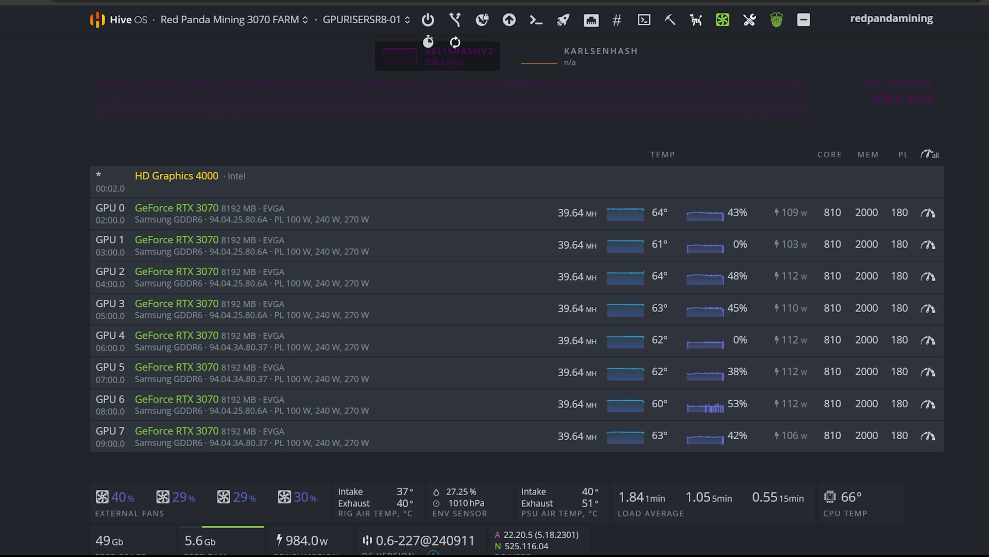
Review the 317.1 MH/s Rigel total and each GPU hashing 39.64 MH.
{"action": "mouse_move", "coordinate": [830, 75]}
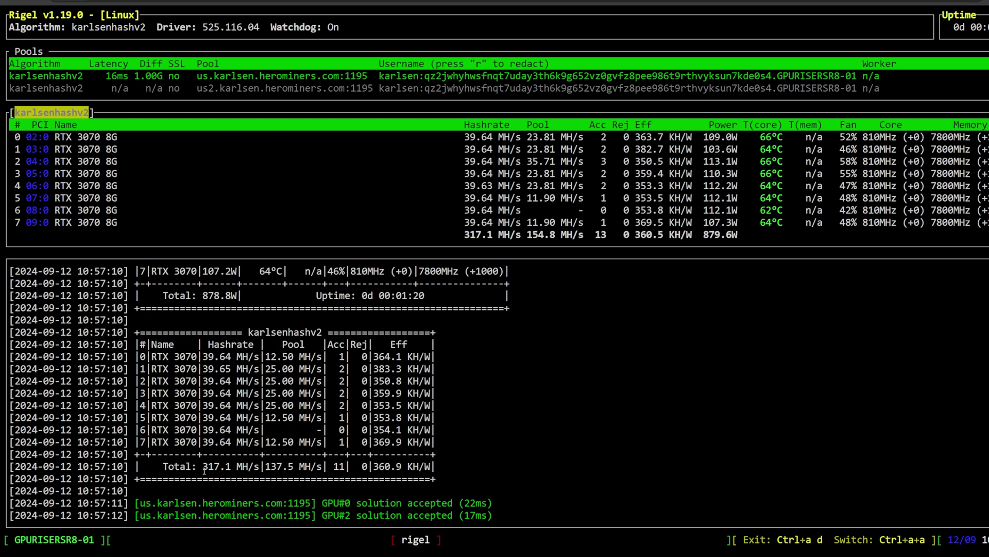
{"action": "left_click_drag", "start_coordinate": [202, 467], "coordinate": [243, 467]}
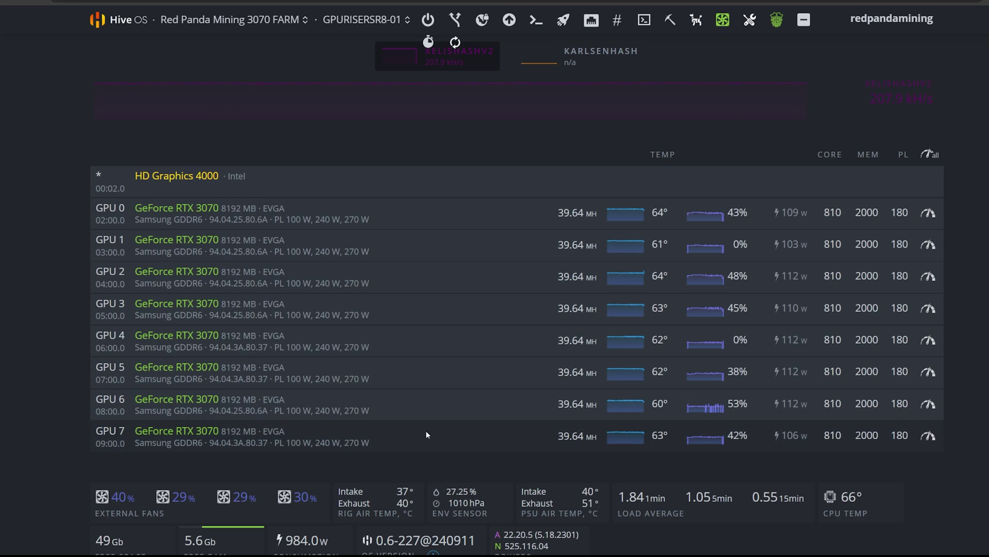
{"action": "scroll", "coordinate": [394, 410], "scroll_direction": "down", "scroll_amount": 2}
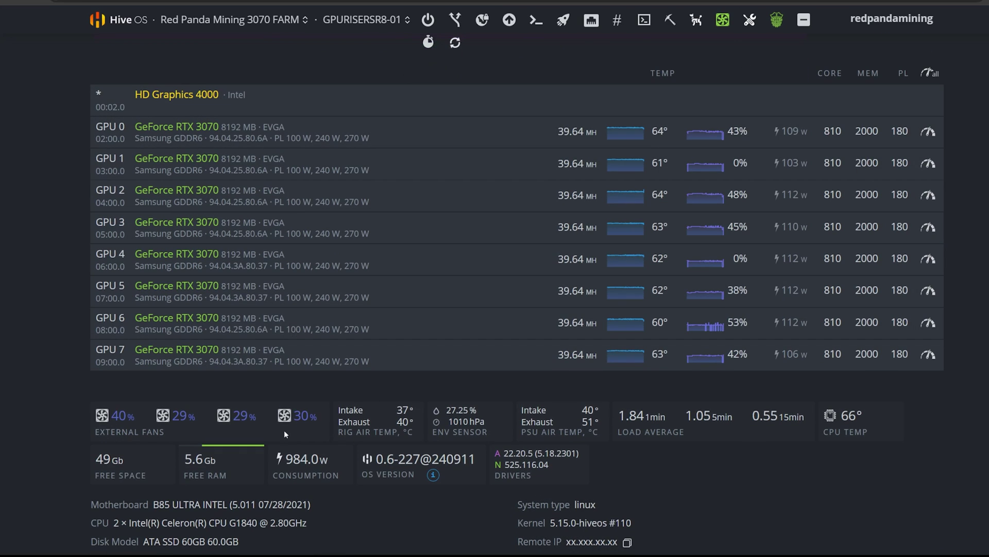
{"action": "mouse_move", "coordinate": [299, 473]}
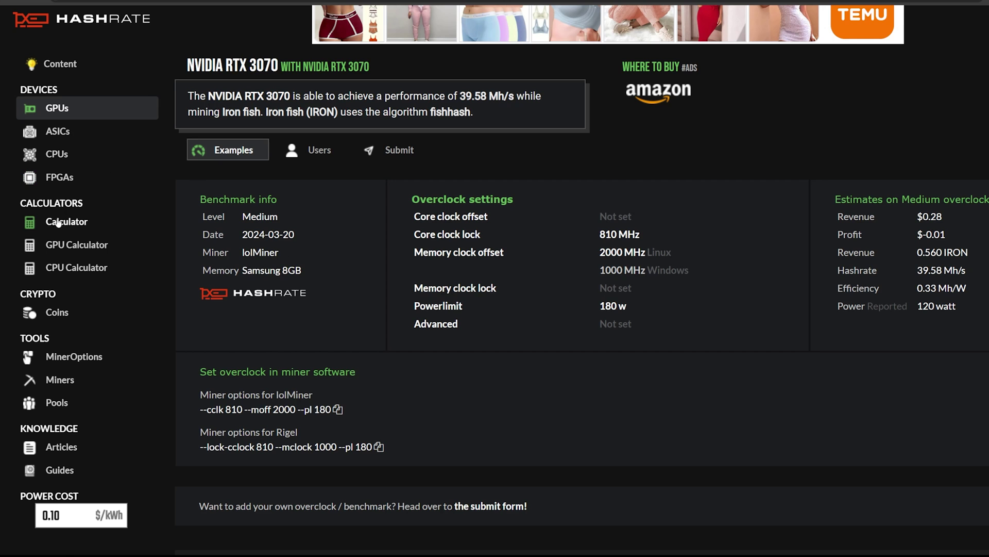
Calculate KLS profitability on Hashrate.no for 317 MH/s at 1000 W: $4.43 revenue, $2.03 profit.
{"action": "left_click", "coordinate": [66, 222]}
{"action": "scroll", "coordinate": [453, 326], "scroll_direction": "down", "scroll_amount": 8}
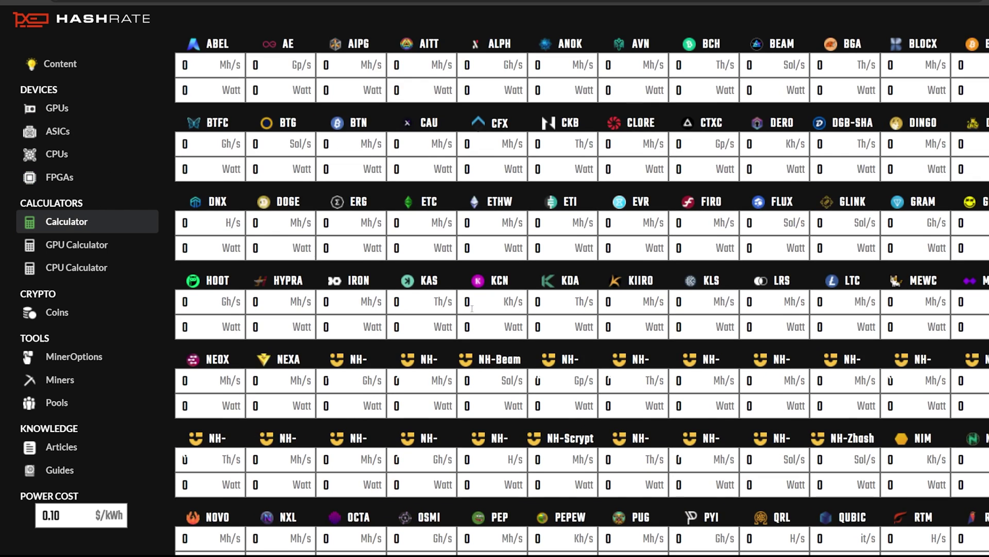
{"action": "left_click", "coordinate": [685, 180]}
{"action": "type", "text": "317"}
{"action": "left_click", "coordinate": [691, 207]}
{"action": "type", "text": "1000"}
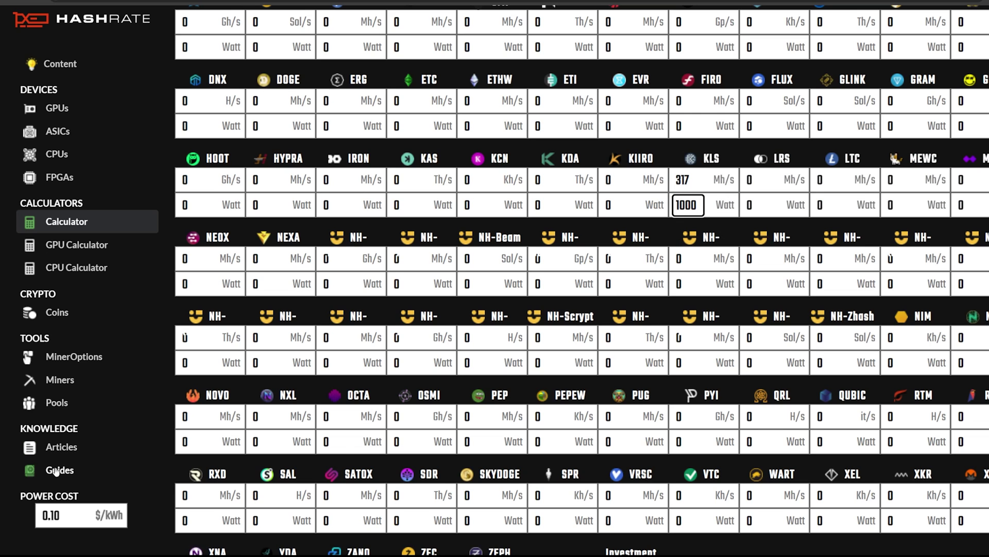
{"action": "scroll", "coordinate": [361, 438], "scroll_direction": "down", "scroll_amount": 5}
{"action": "left_click", "coordinate": [654, 365]}
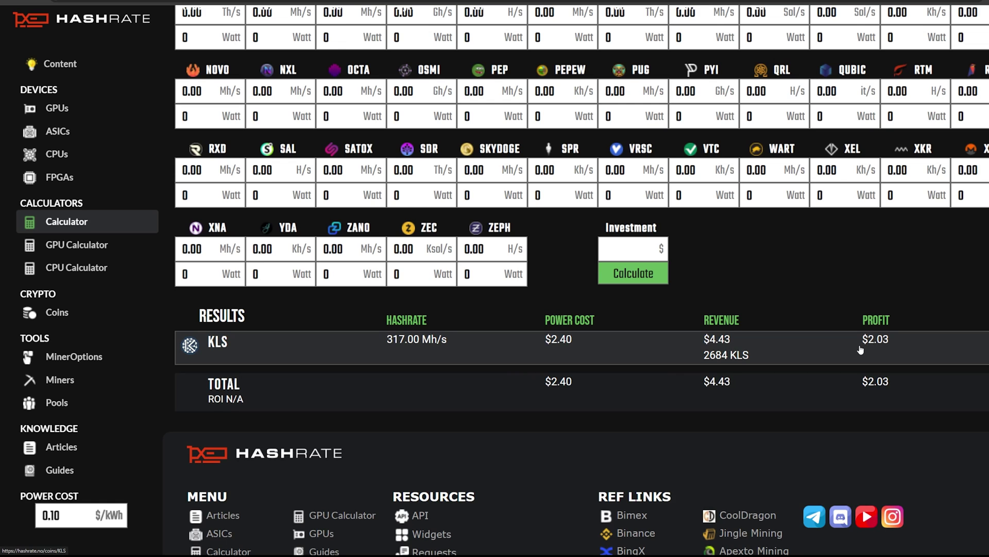
{"action": "mouse_move", "coordinate": [844, 1]}
{"action": "left_click", "coordinate": [844, 39]}
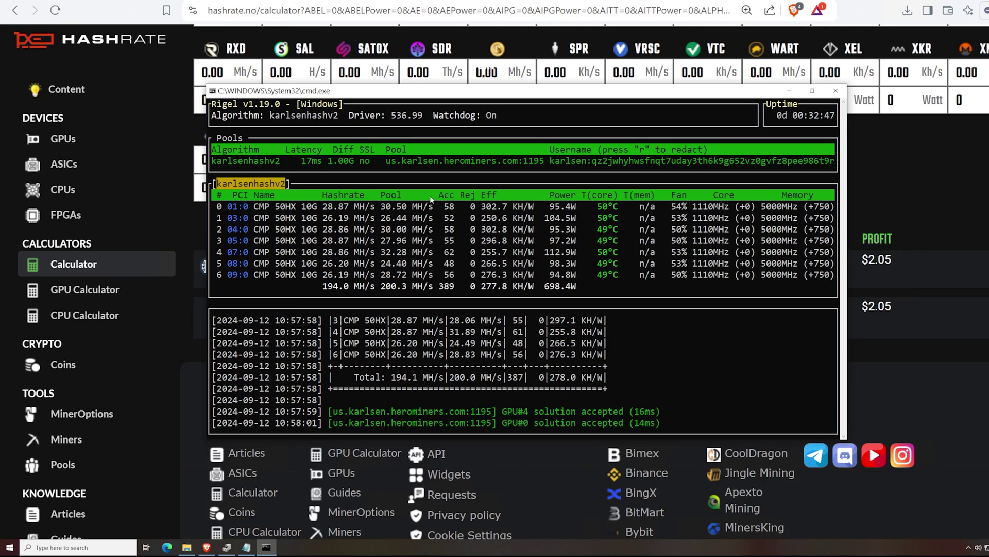
Check the CMP 50HX rig's Rigel miner at 194 MH/s, then view the HeroMiners Karlsen pool page.
{"action": "left_click_drag", "start_coordinate": [431, 91], "coordinate": [440, 77]}
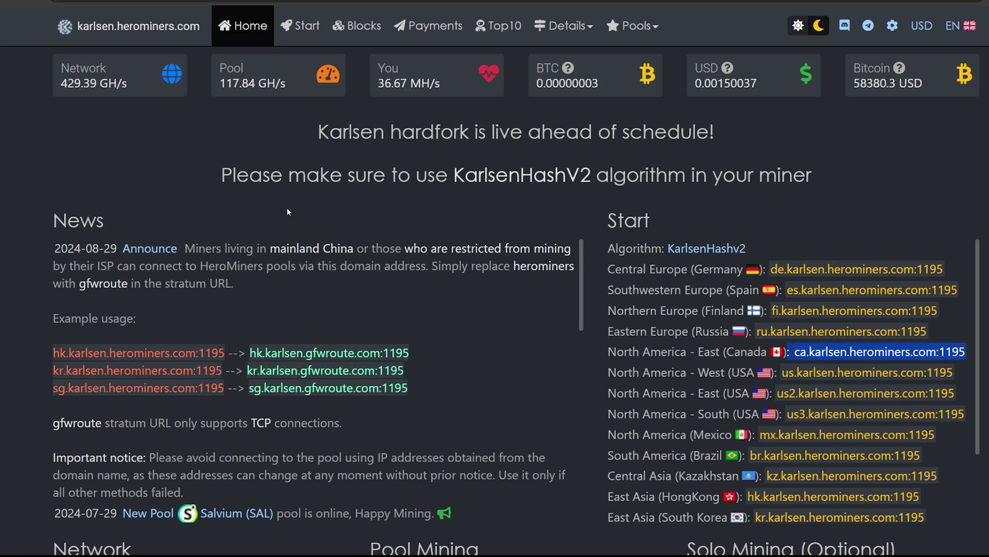
{"action": "left_click", "coordinate": [379, 280]}
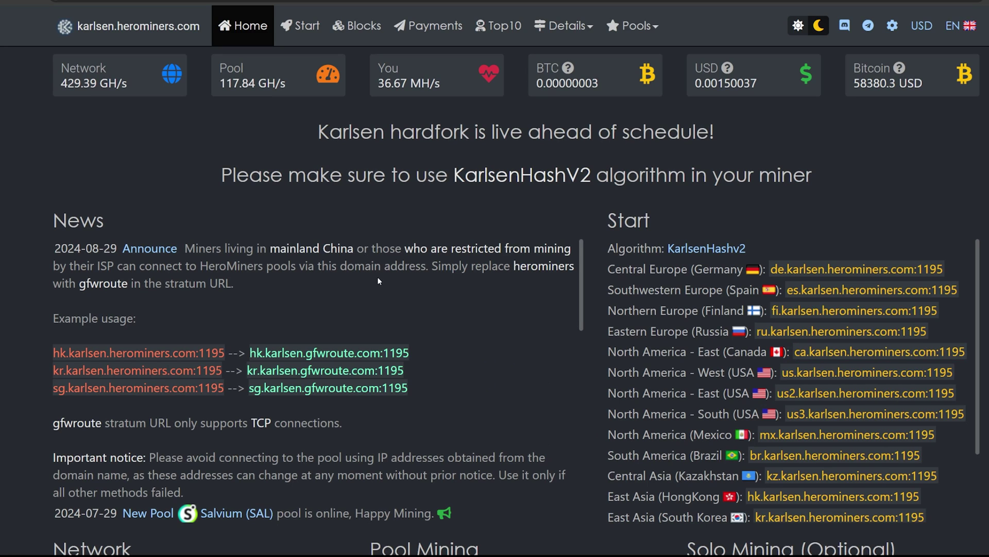